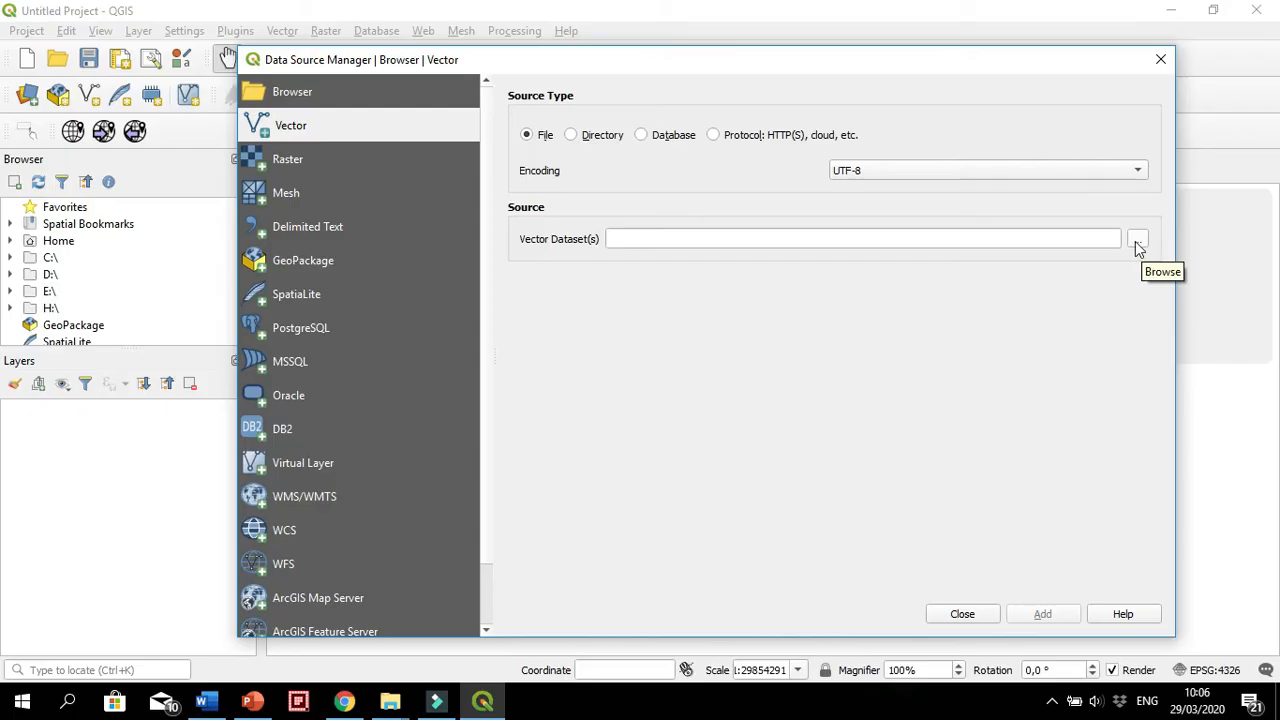
Choose the shapefile 73000000000.shp from the "peta sulsel desa" folder inside Peta SULSEL as the vector dataset.
click(1137, 241)
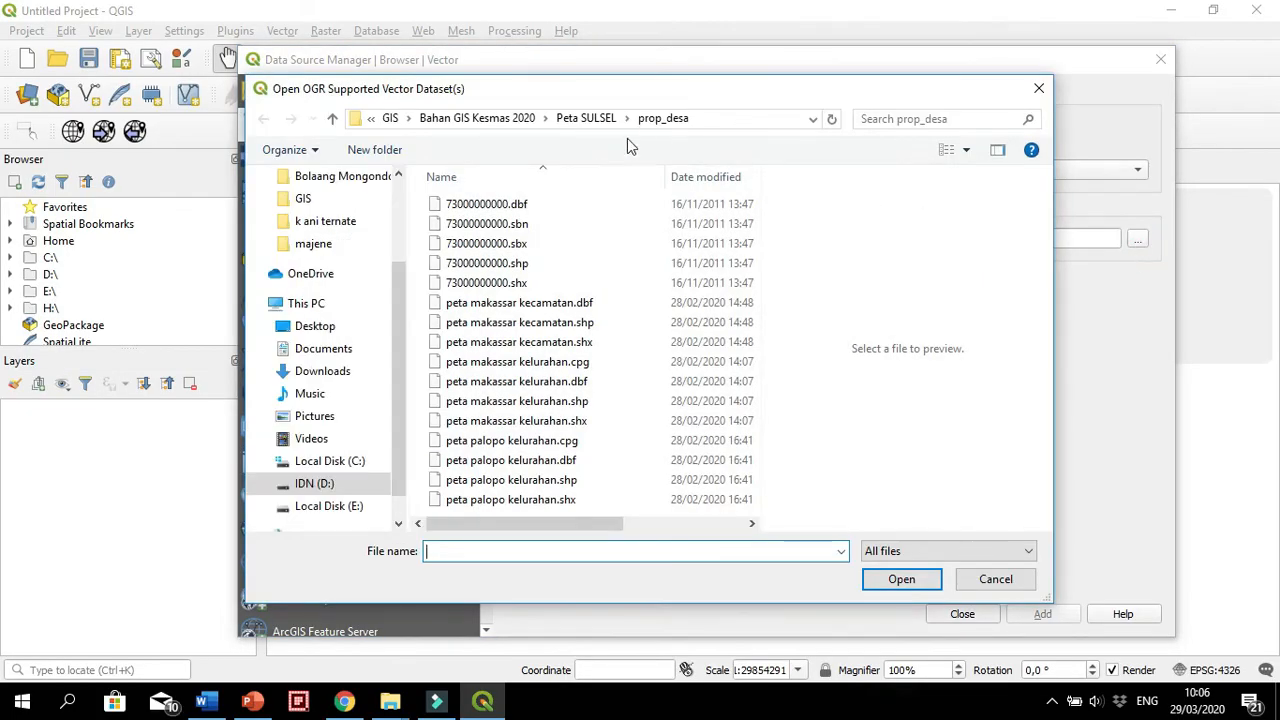
click(589, 118)
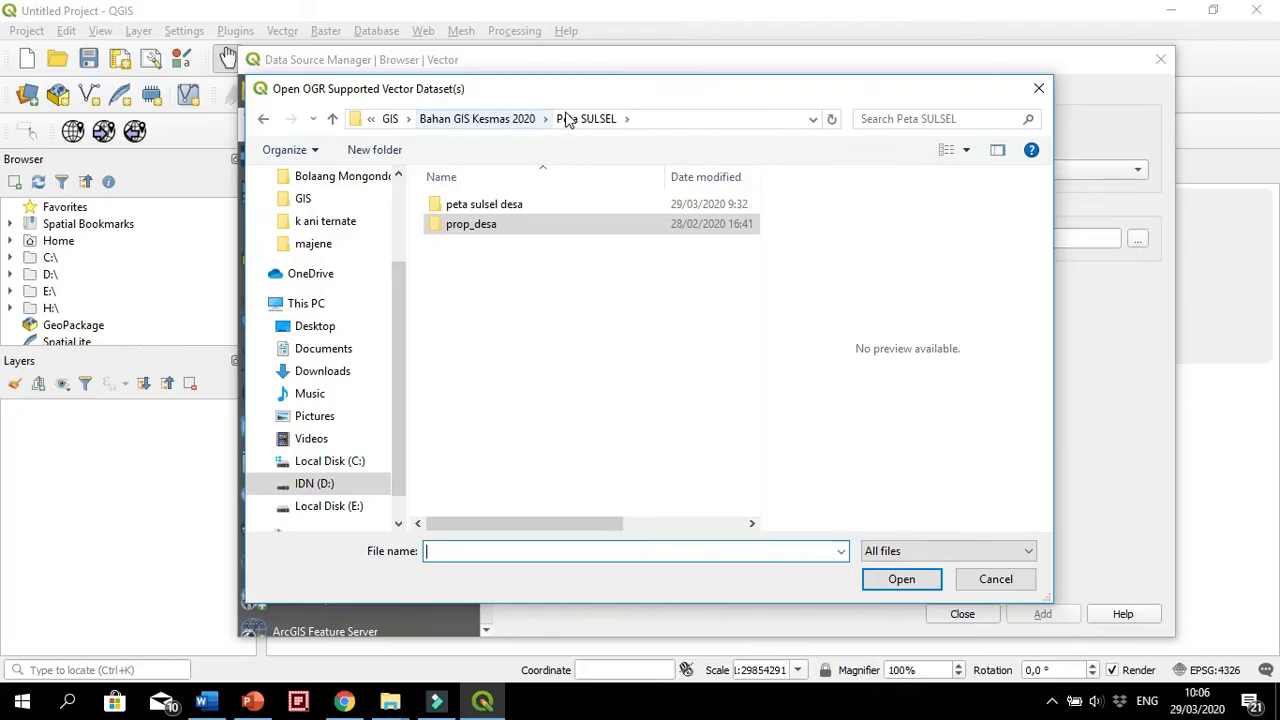
click(512, 207)
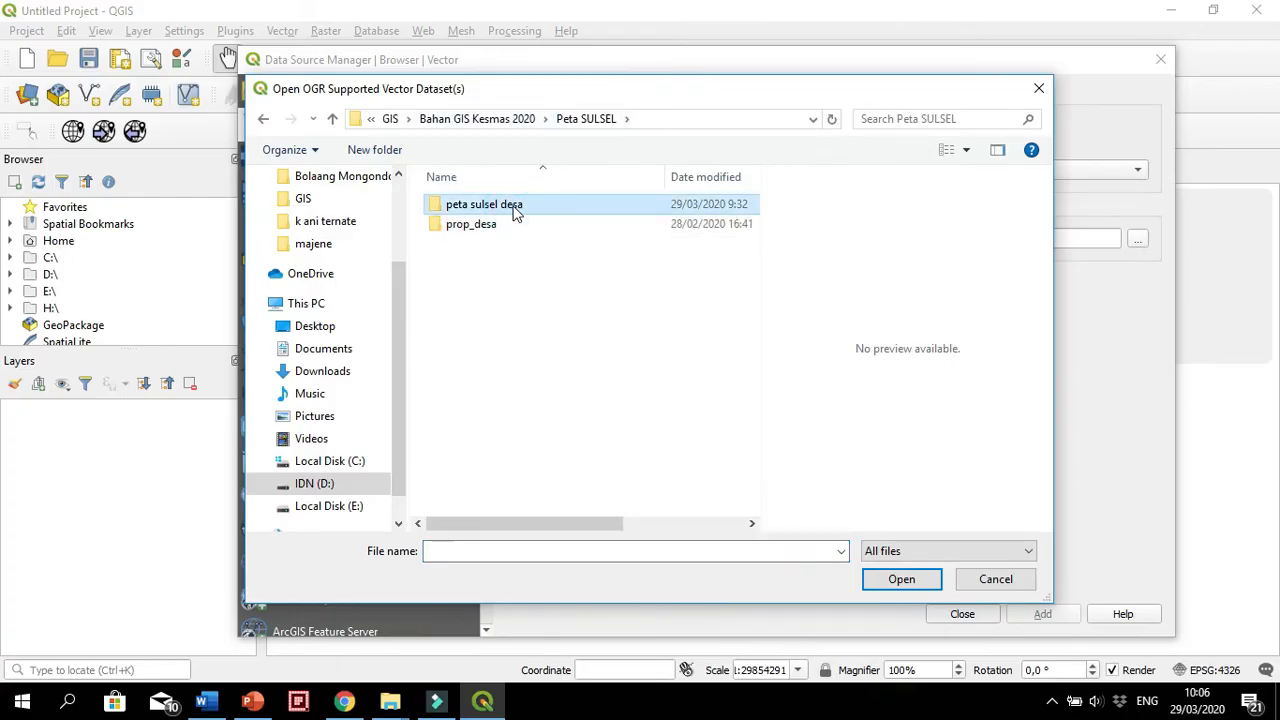
double_click(512, 207)
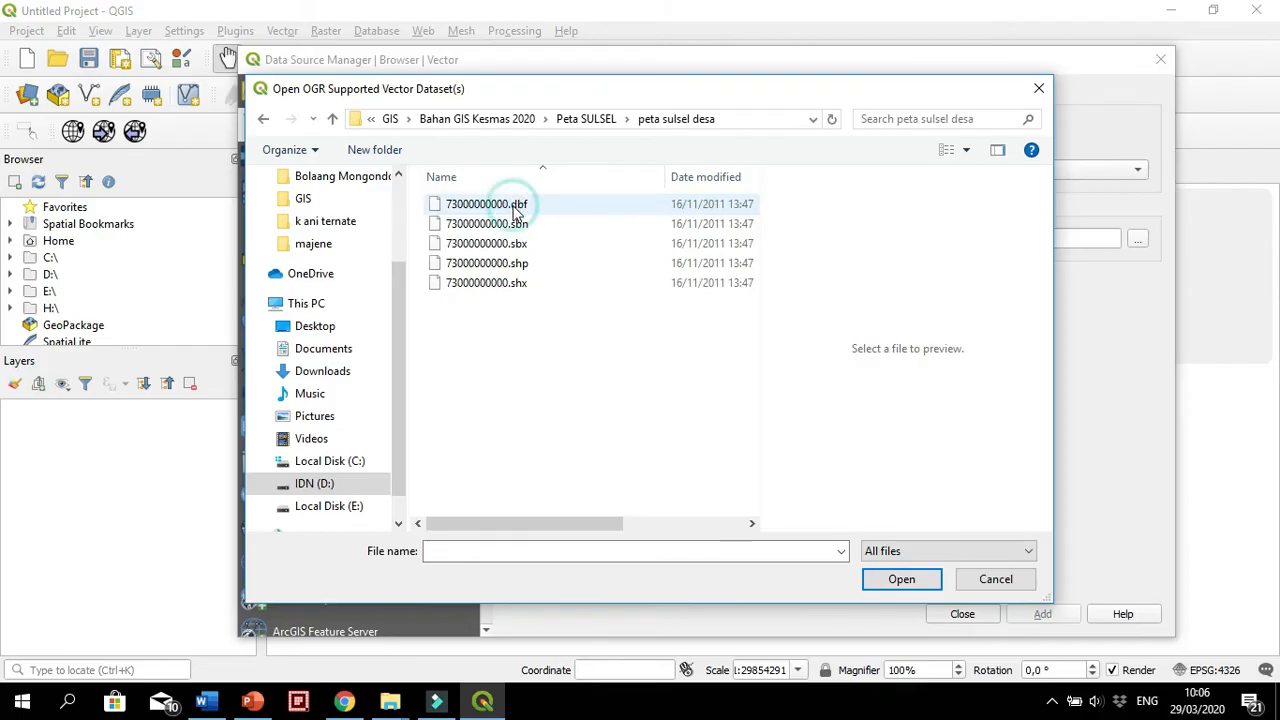
click(510, 264)
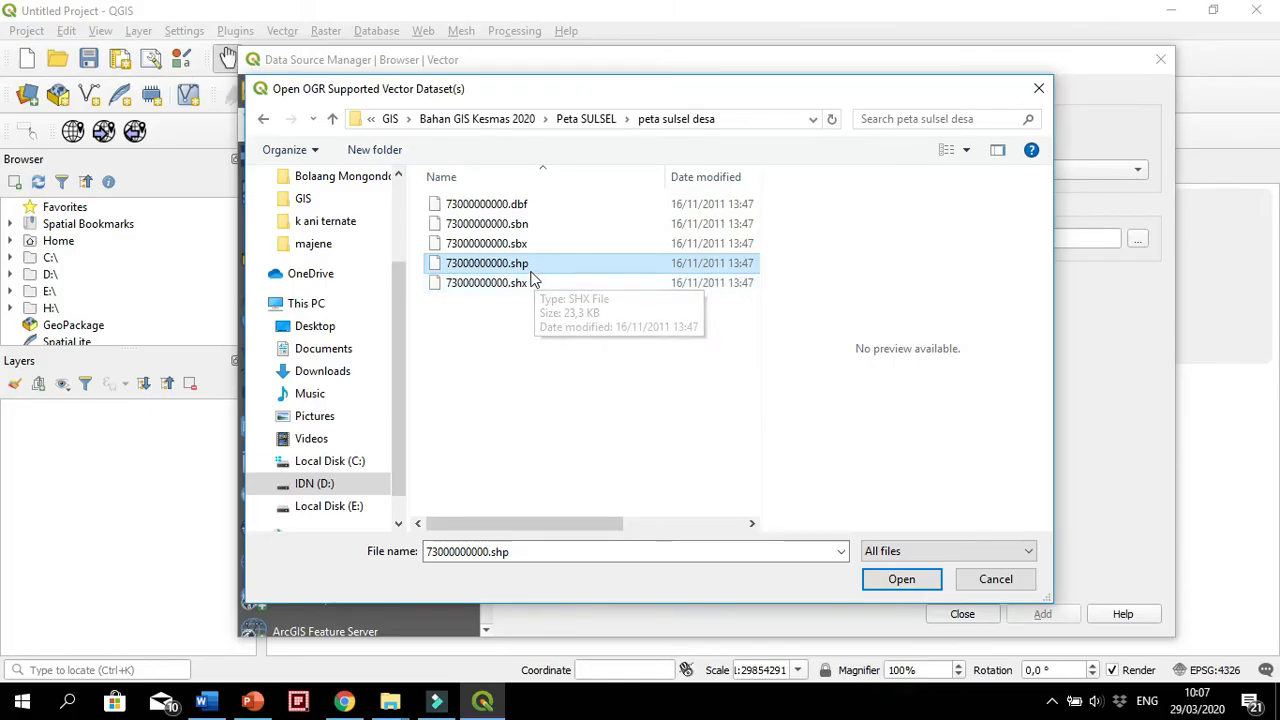
click(900, 582)
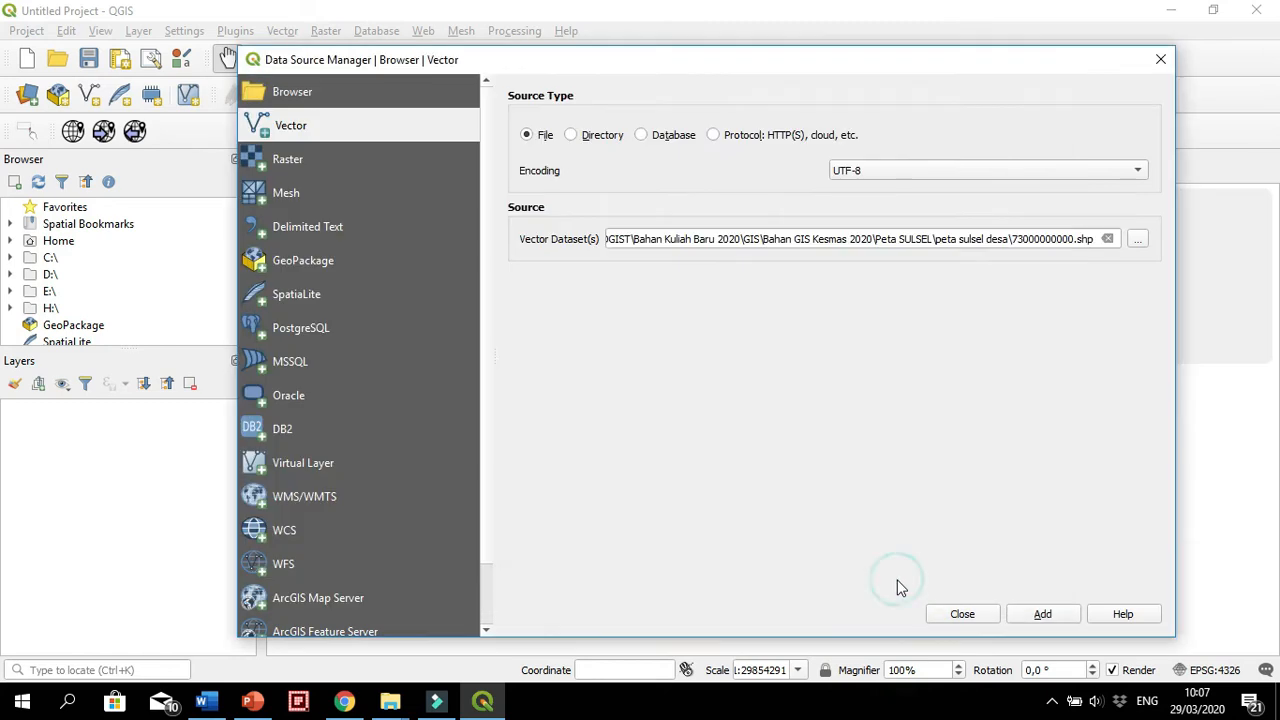
Add the chosen shapefile to the map as a vector layer and close the Data Source Manager.
click(1042, 614)
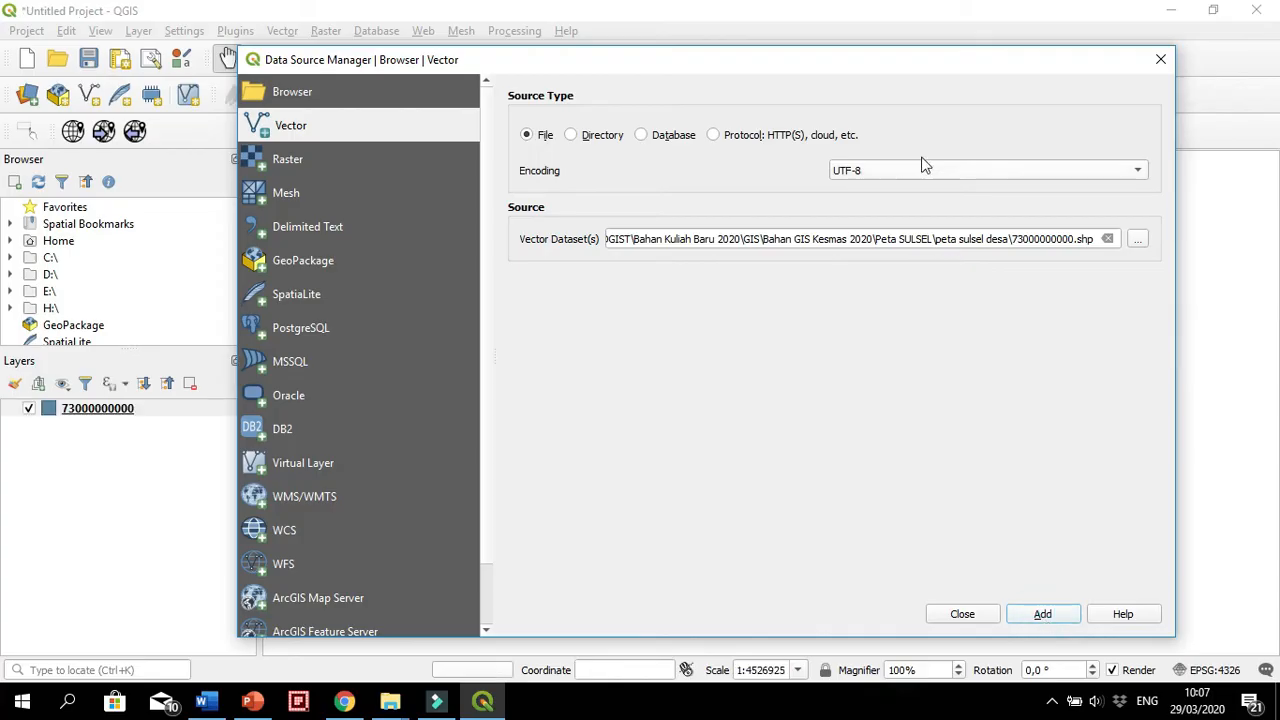
drag(924, 60, 609, 24)
click(734, 580)
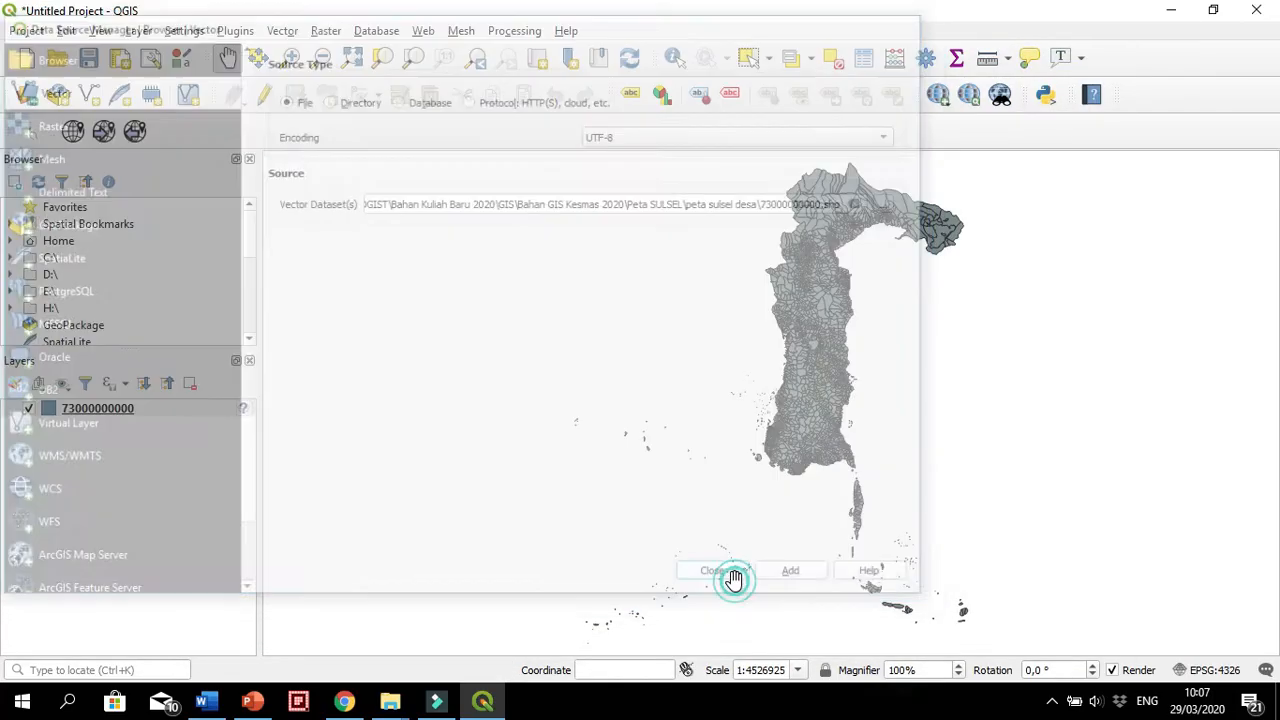
drag(838, 312, 740, 343)
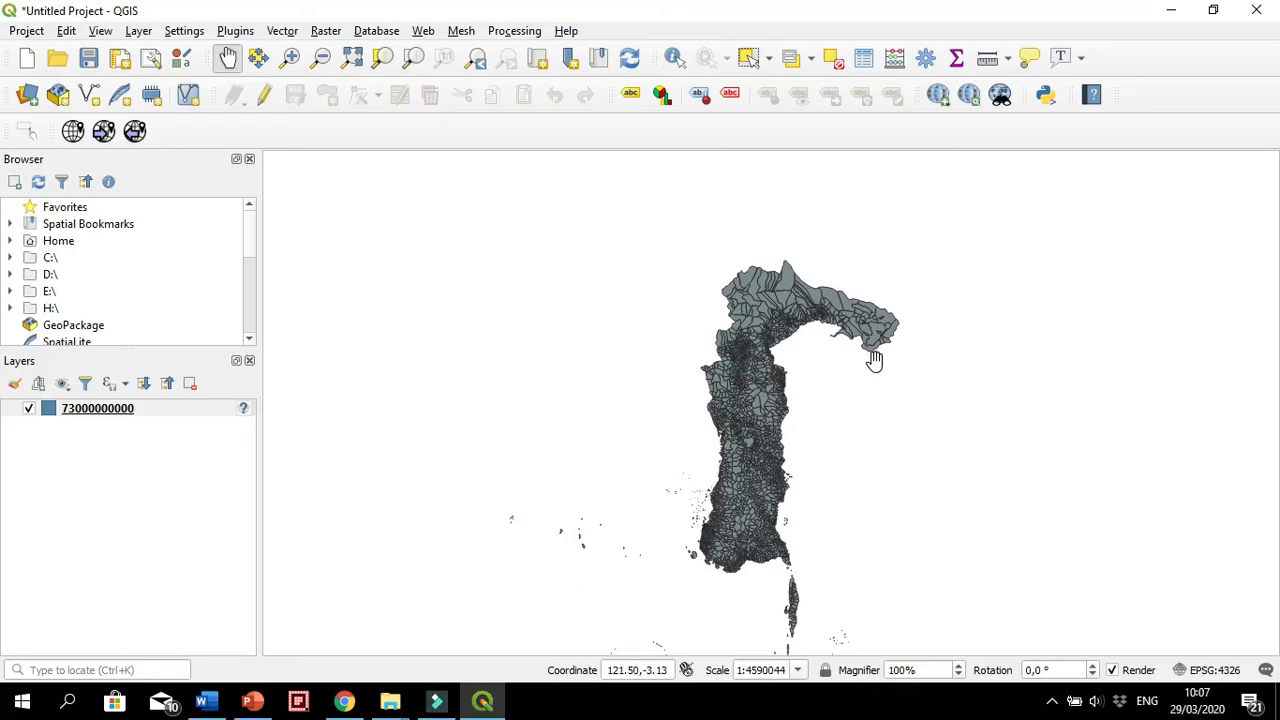
Switch to PowerPoint, present slide 4 "2. Pengenalan Tools QGIS" in full screen, end the show and return to QGIS.
click(252, 701)
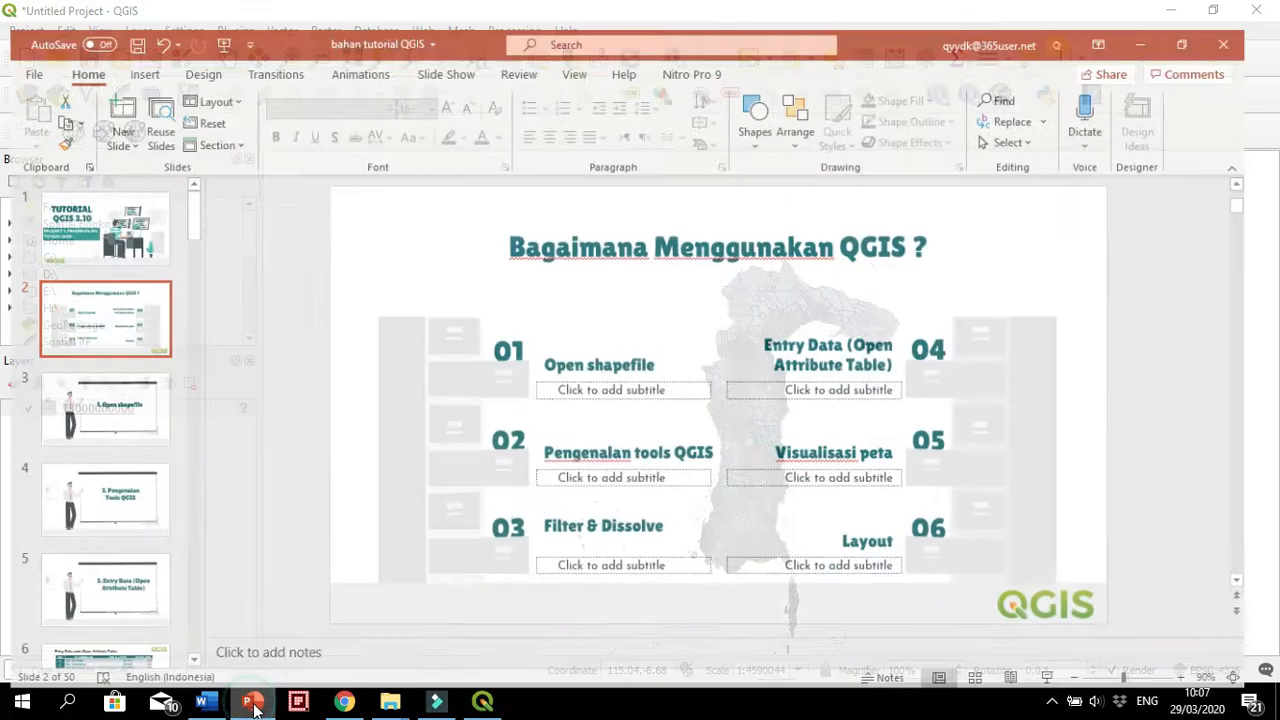
click(126, 486)
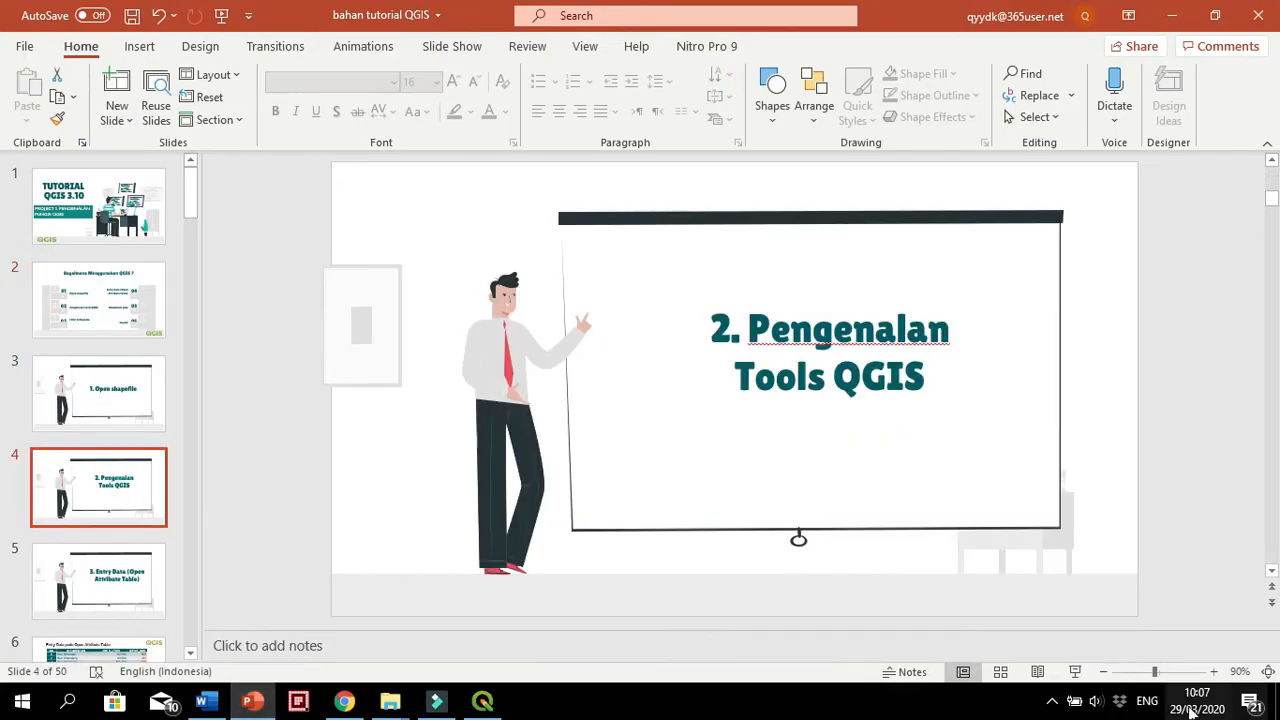
click(1075, 672)
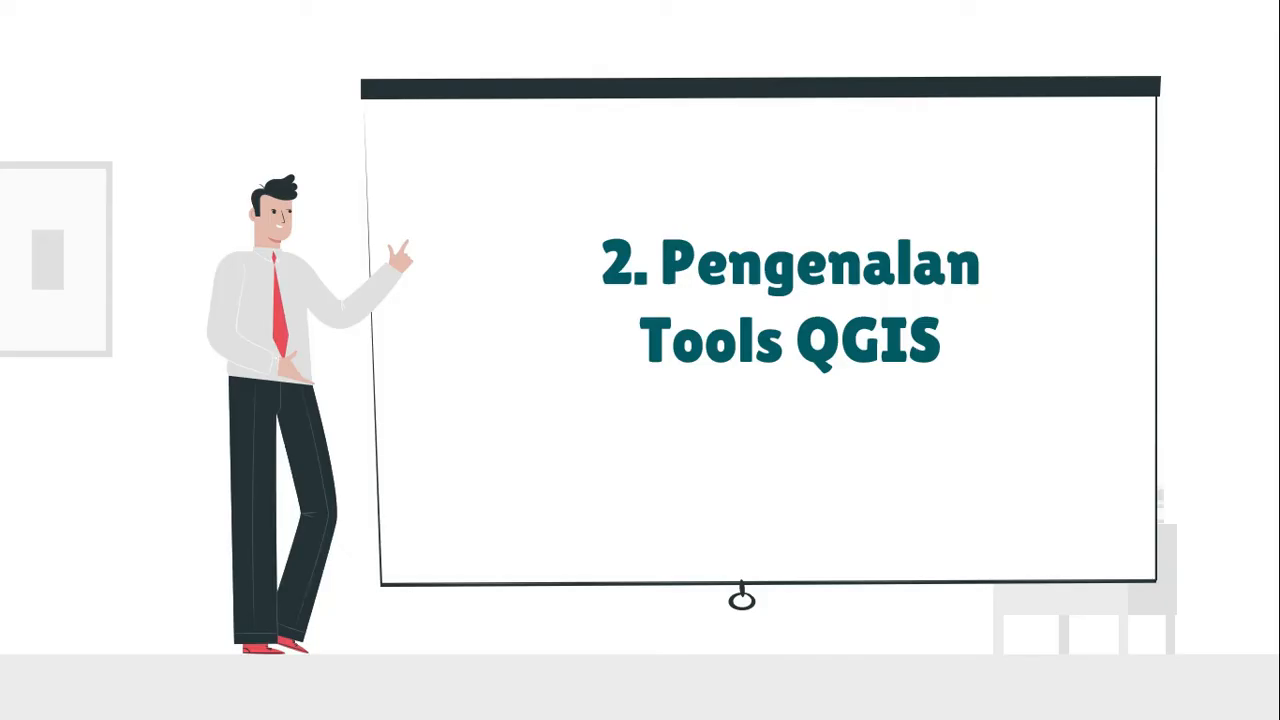
key(Escape)
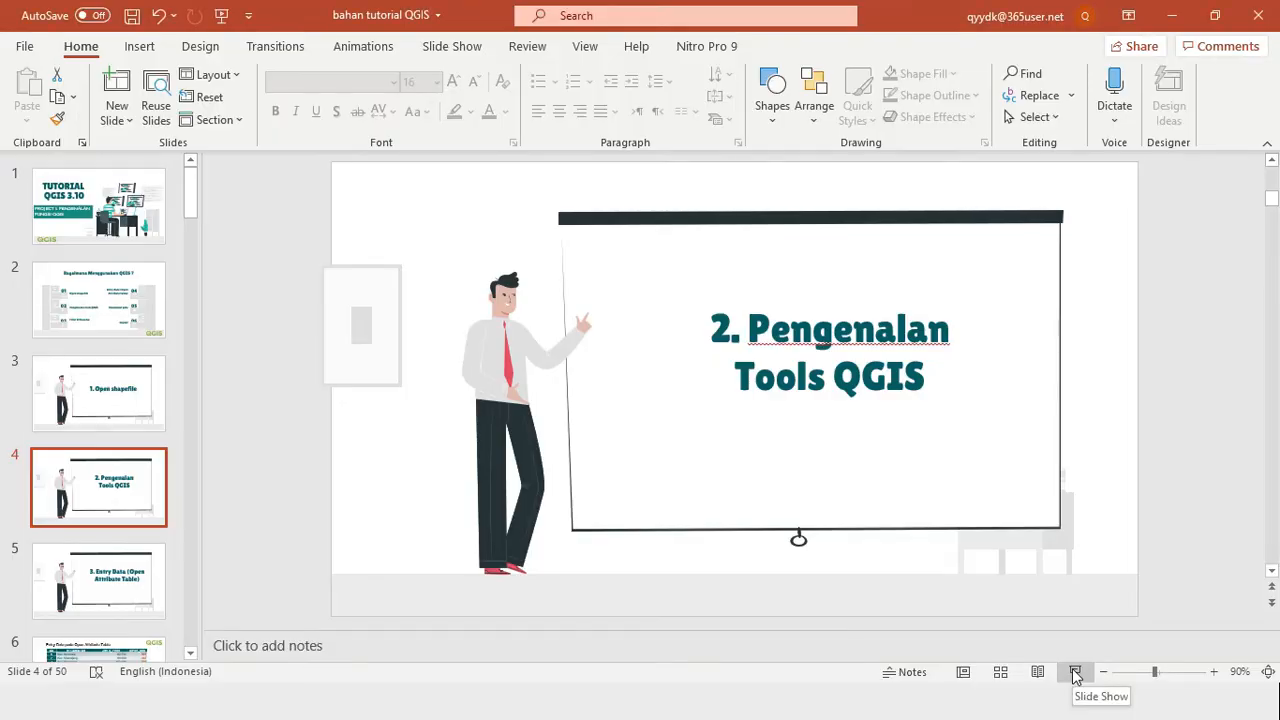
key(alt+Tab)
key(Tab)
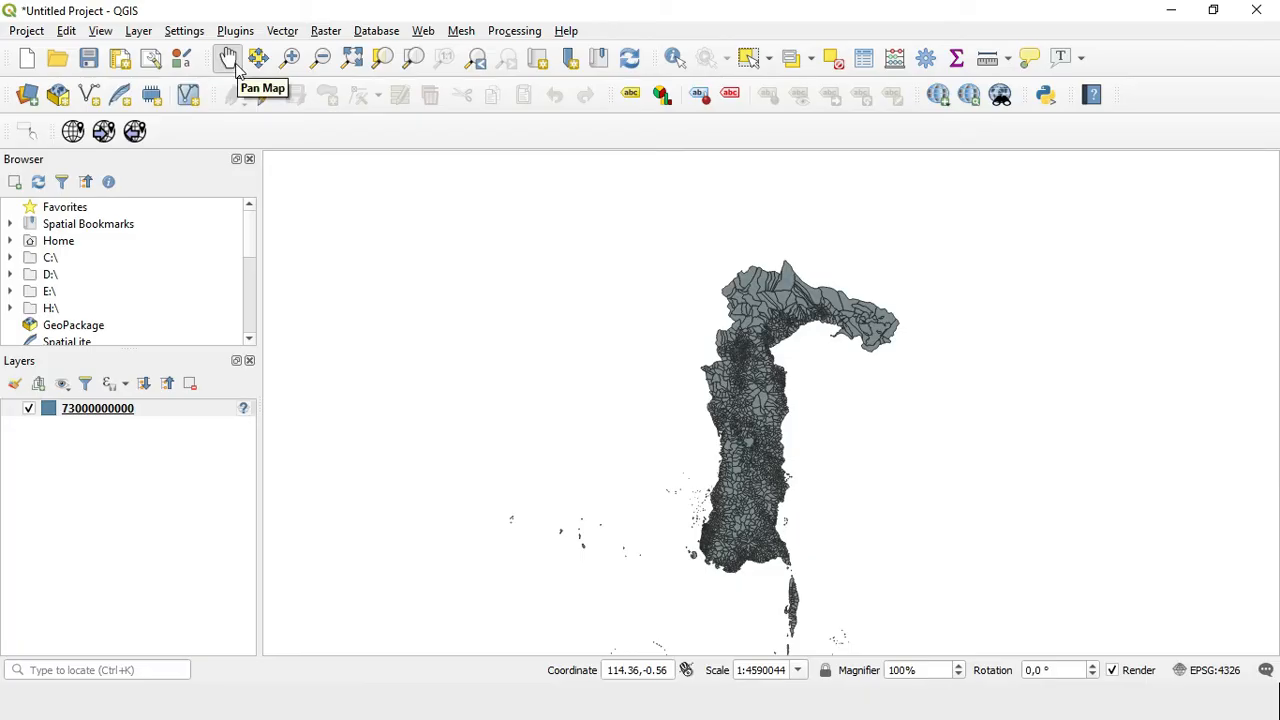
Pan the South Sulawesi village map around the canvas to view it in different positions.
drag(677, 349, 583, 289)
click(549, 281)
drag(880, 466, 853, 397)
drag(674, 317, 537, 303)
click(537, 303)
drag(876, 411, 600, 307)
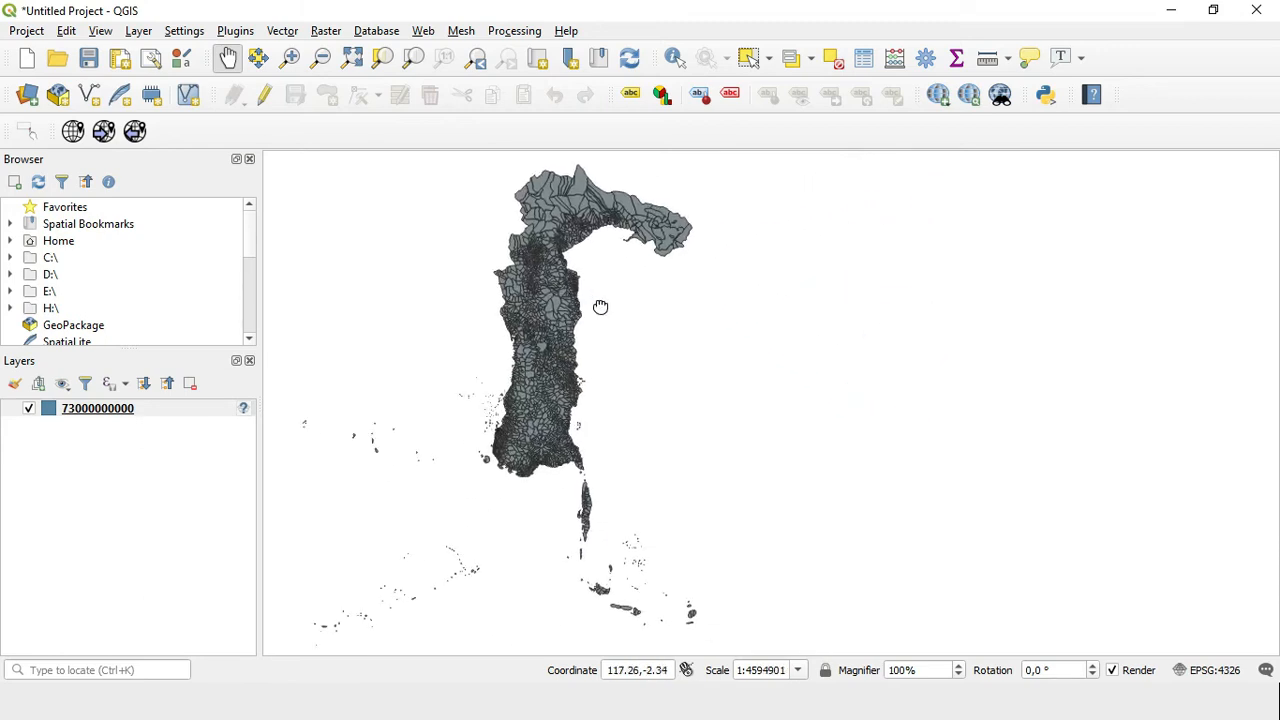
click(529, 323)
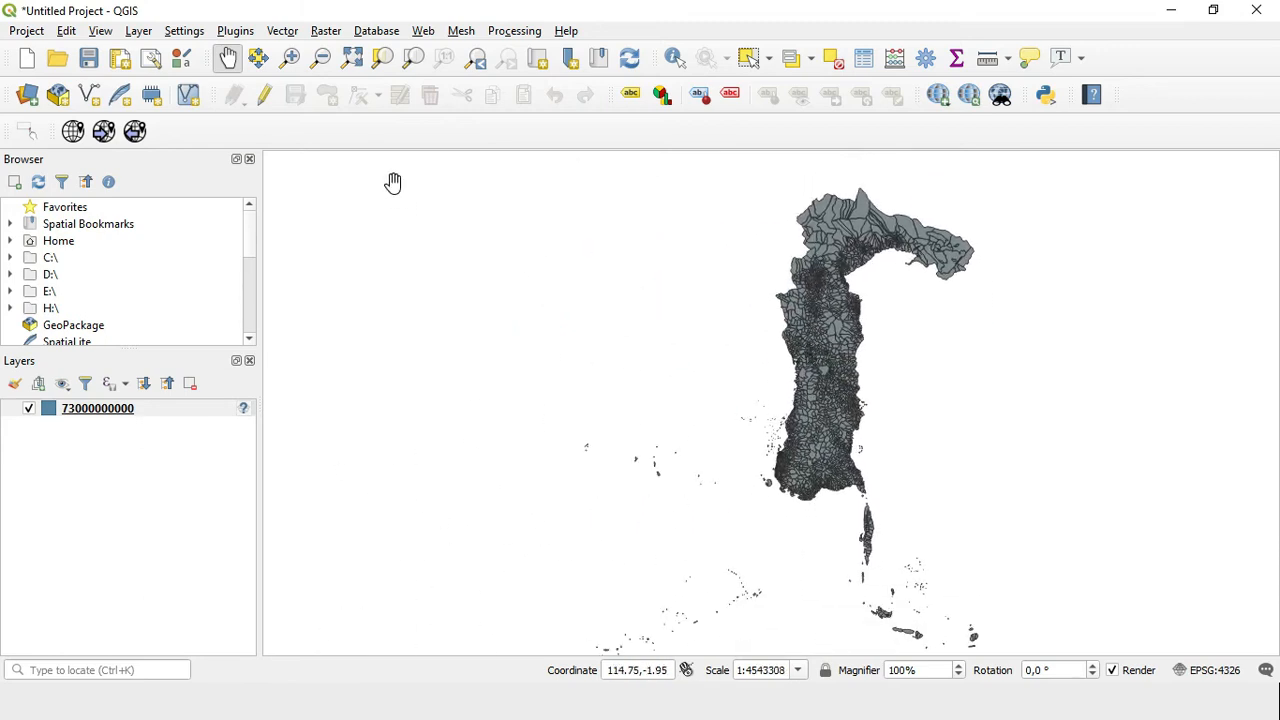
Zoom in on the northern part of the map, zoom back out, and fit the full extent in view.
click(289, 60)
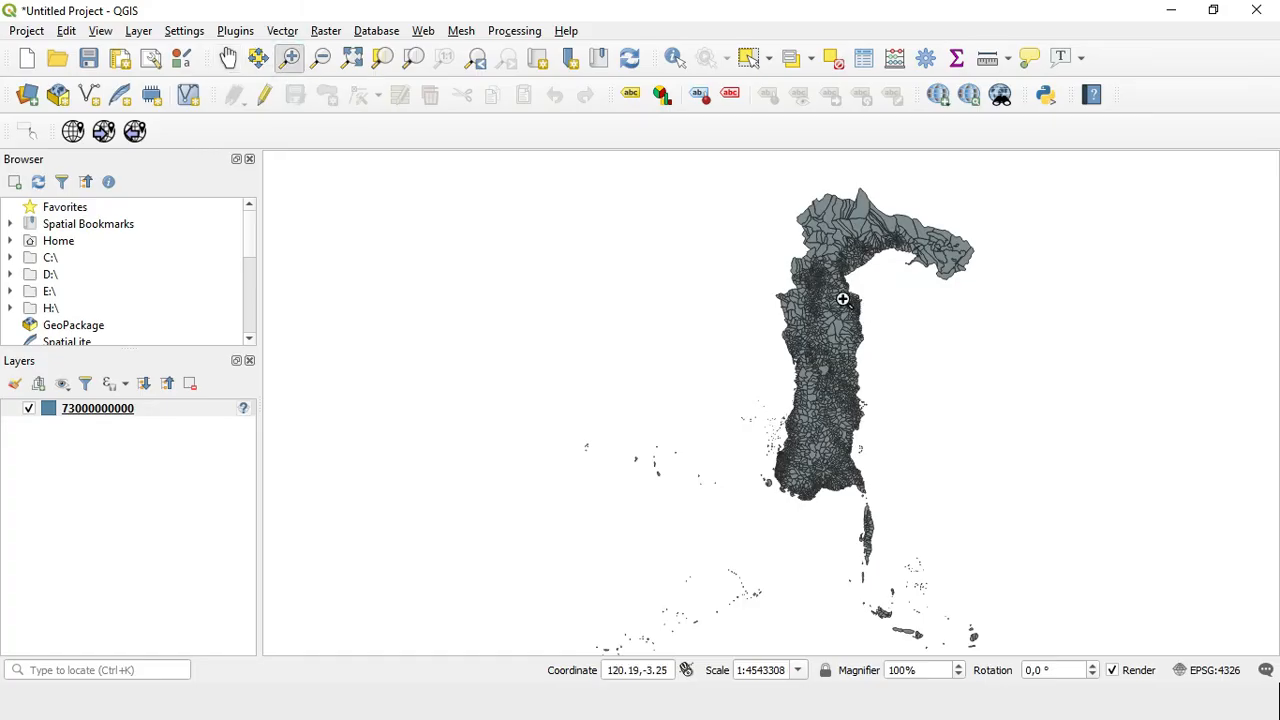
click(843, 299)
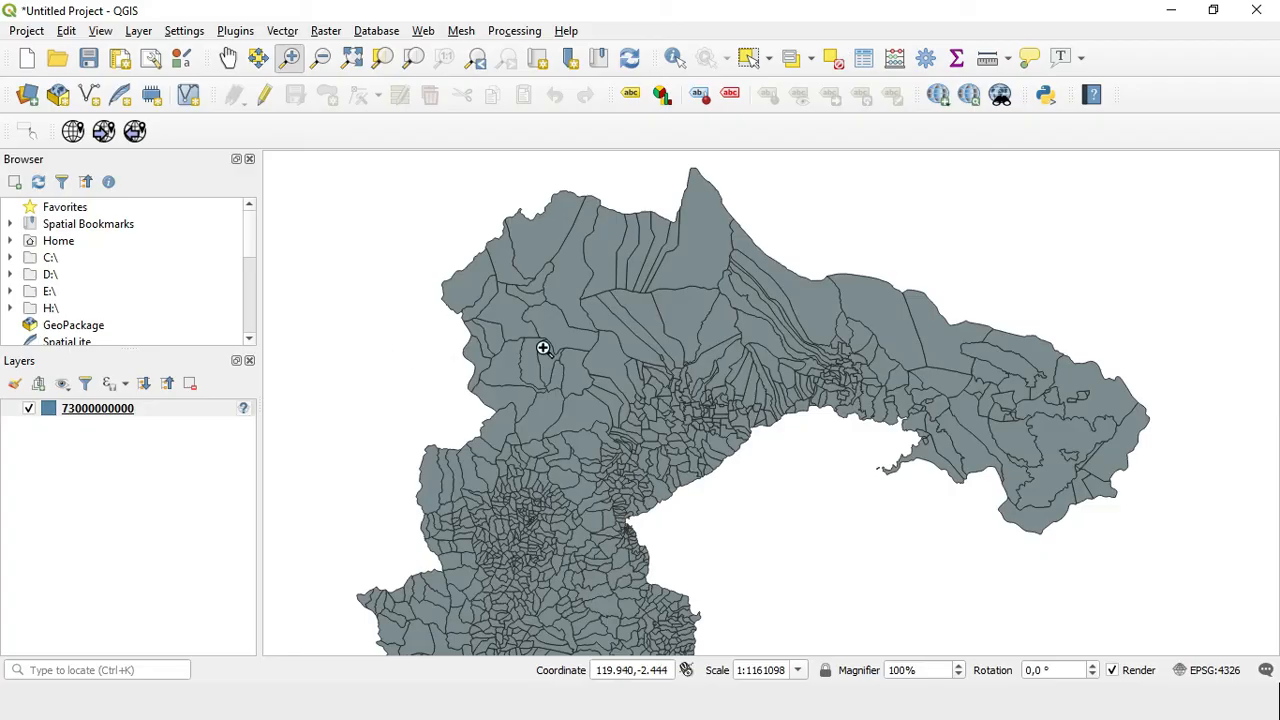
click(321, 62)
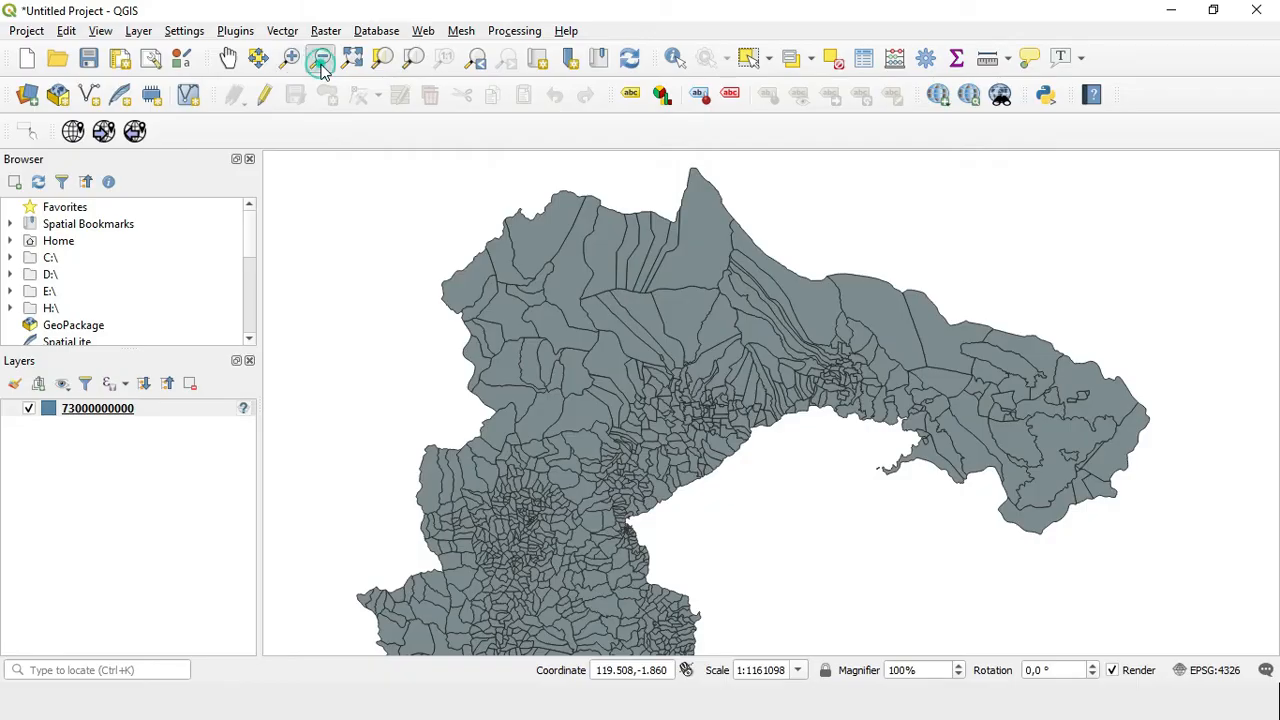
click(684, 477)
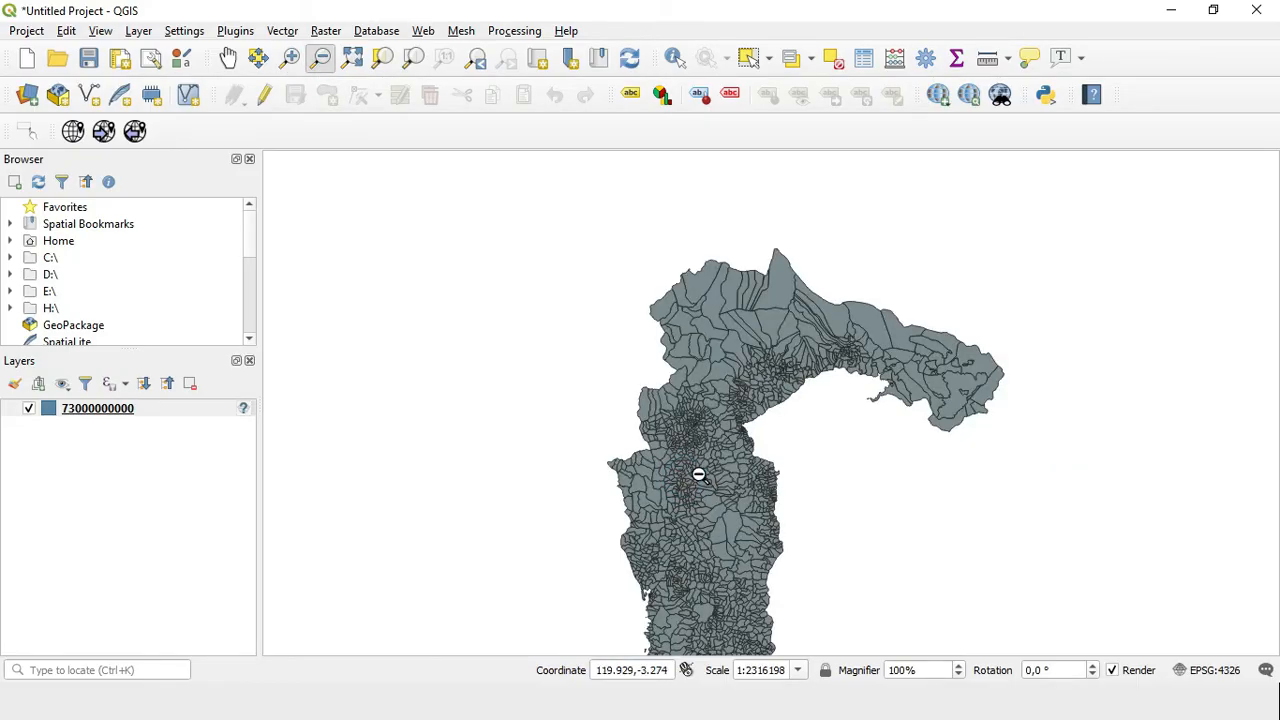
click(353, 60)
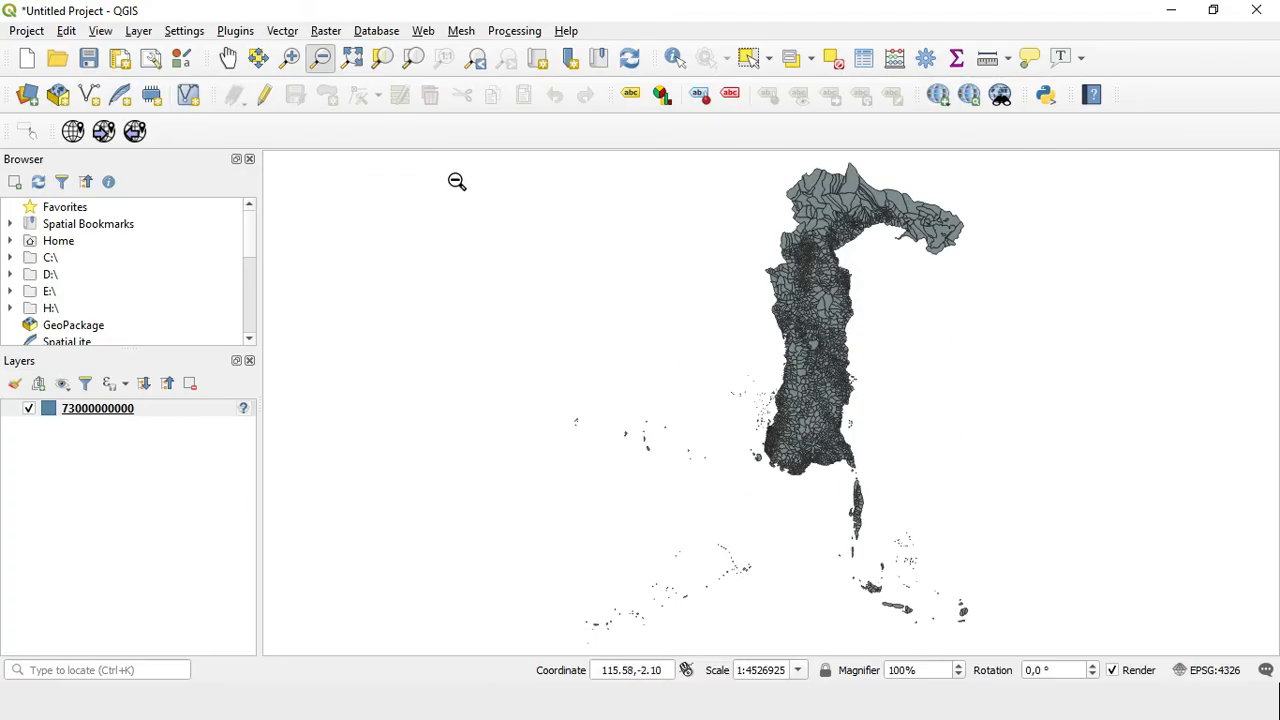
Select single village polygons one after another in the northern part of the layer.
click(747, 62)
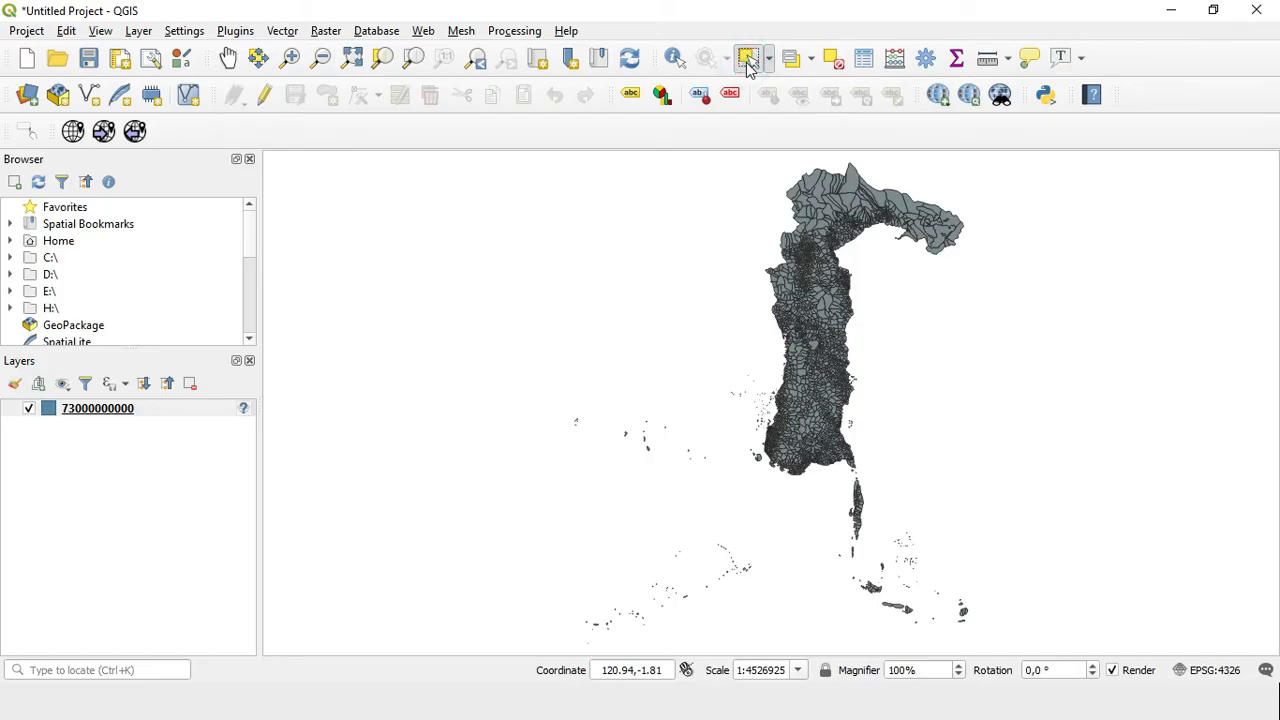
click(849, 182)
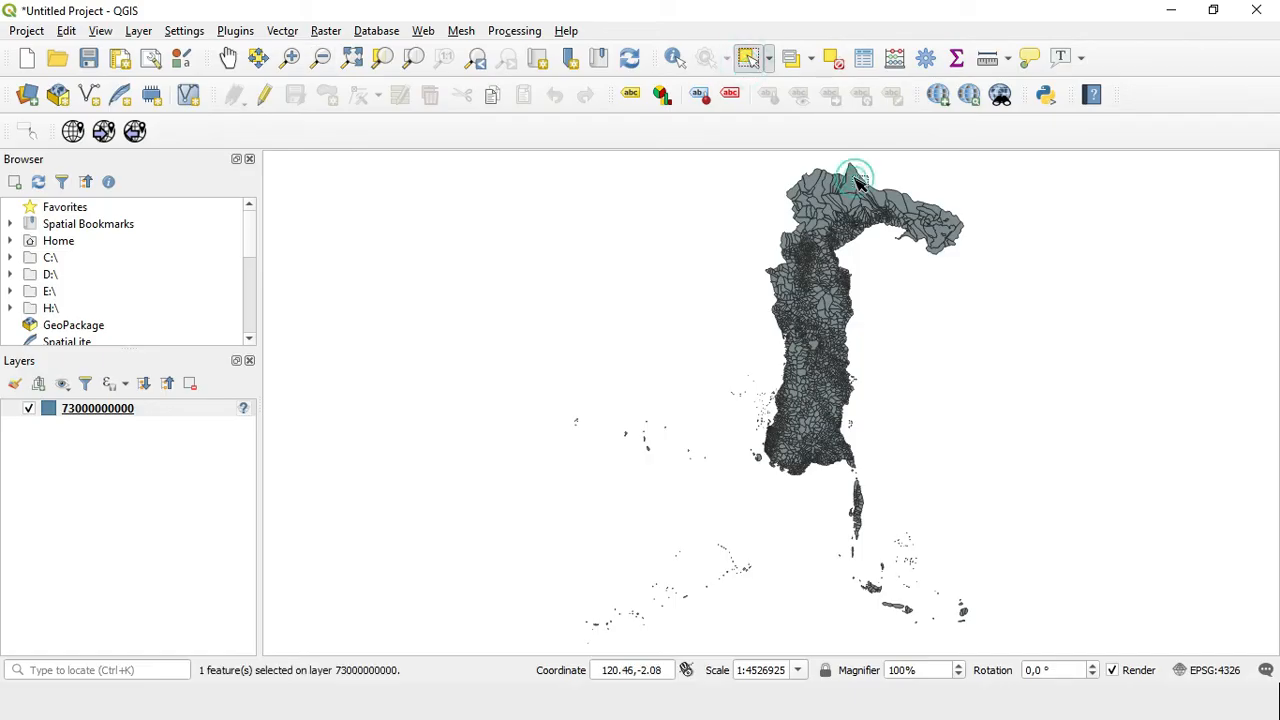
click(850, 203)
click(822, 222)
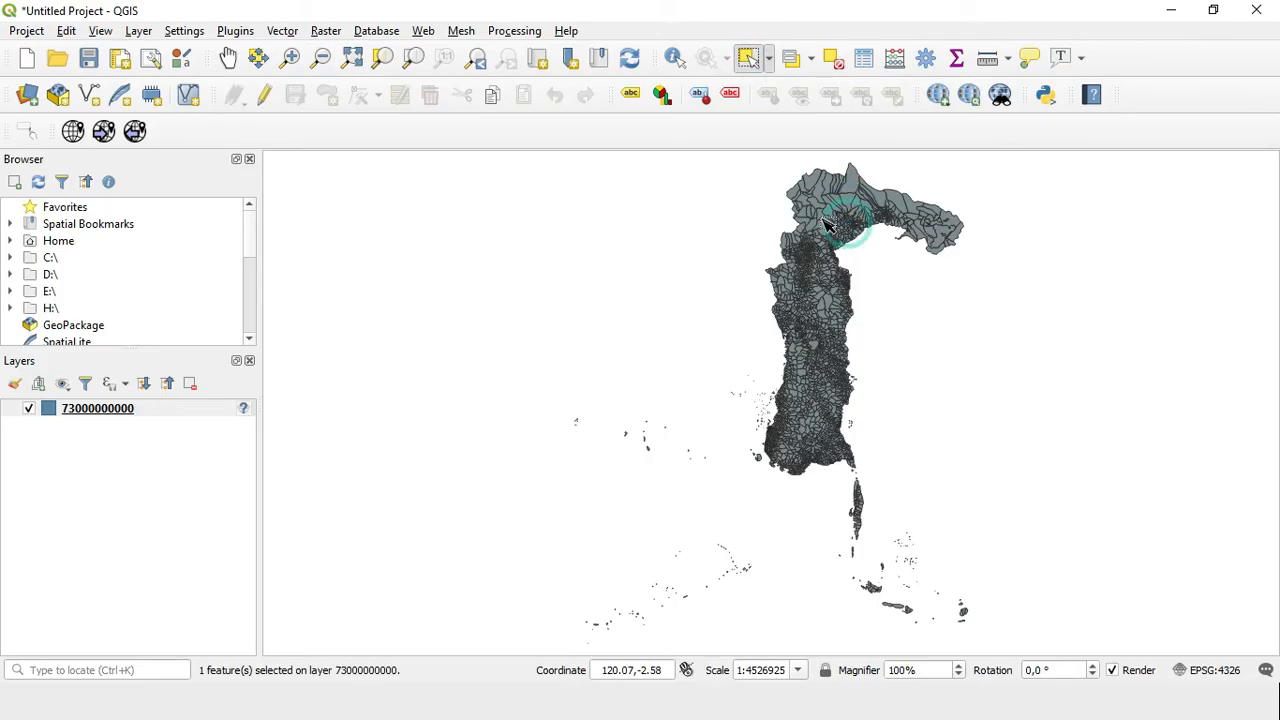
click(852, 182)
click(807, 180)
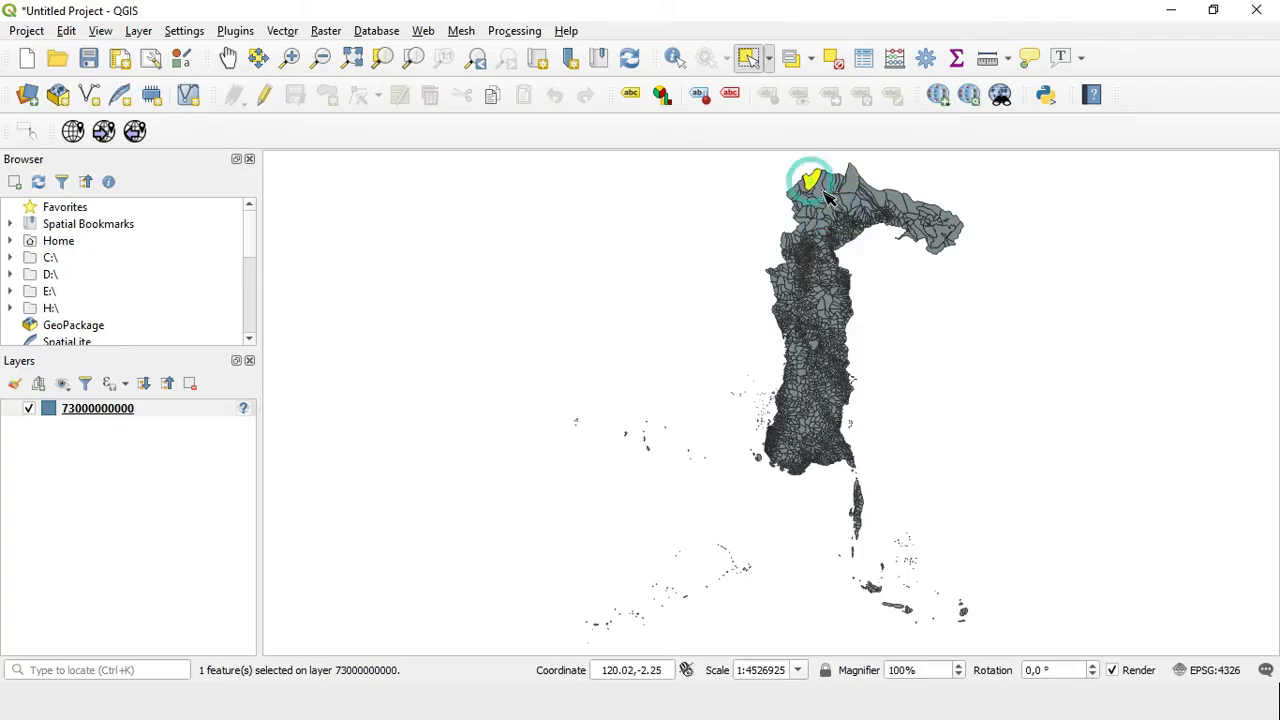
click(880, 197)
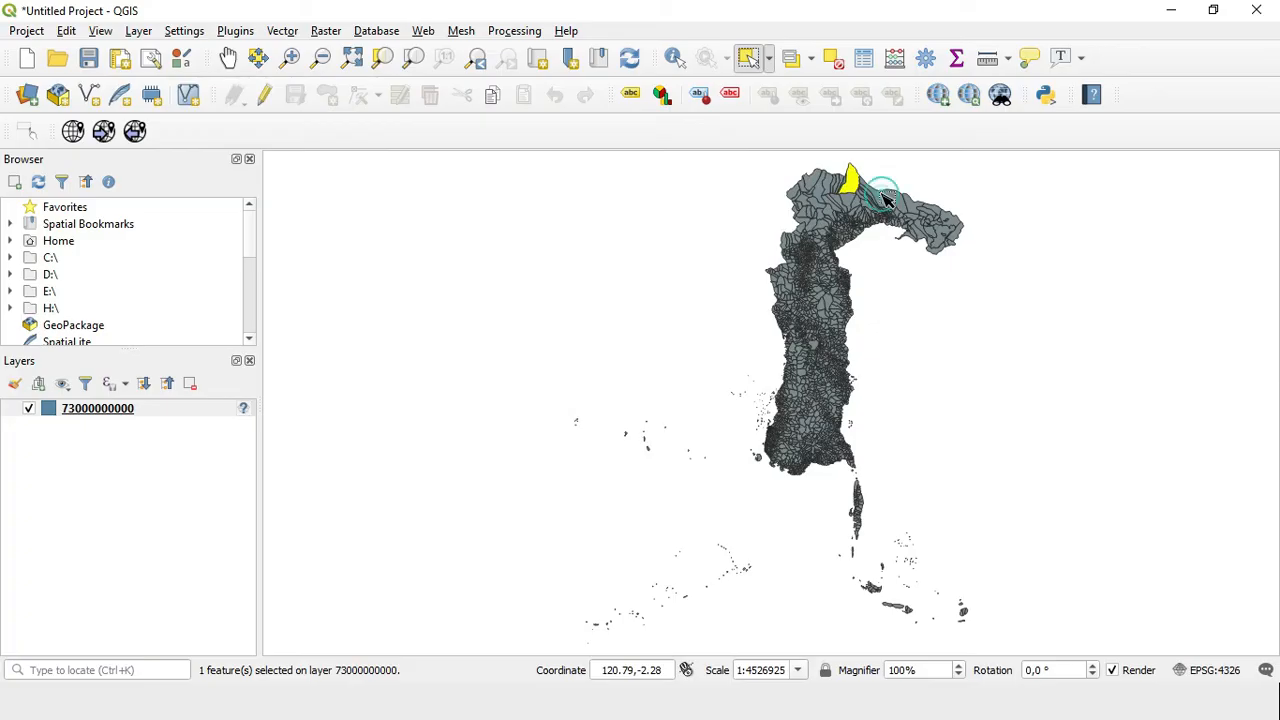
Select the polygons of the northern half with a selection rectangle, and clear the whole selection.
drag(1022, 286, 884, 168)
drag(1006, 314, 737, 157)
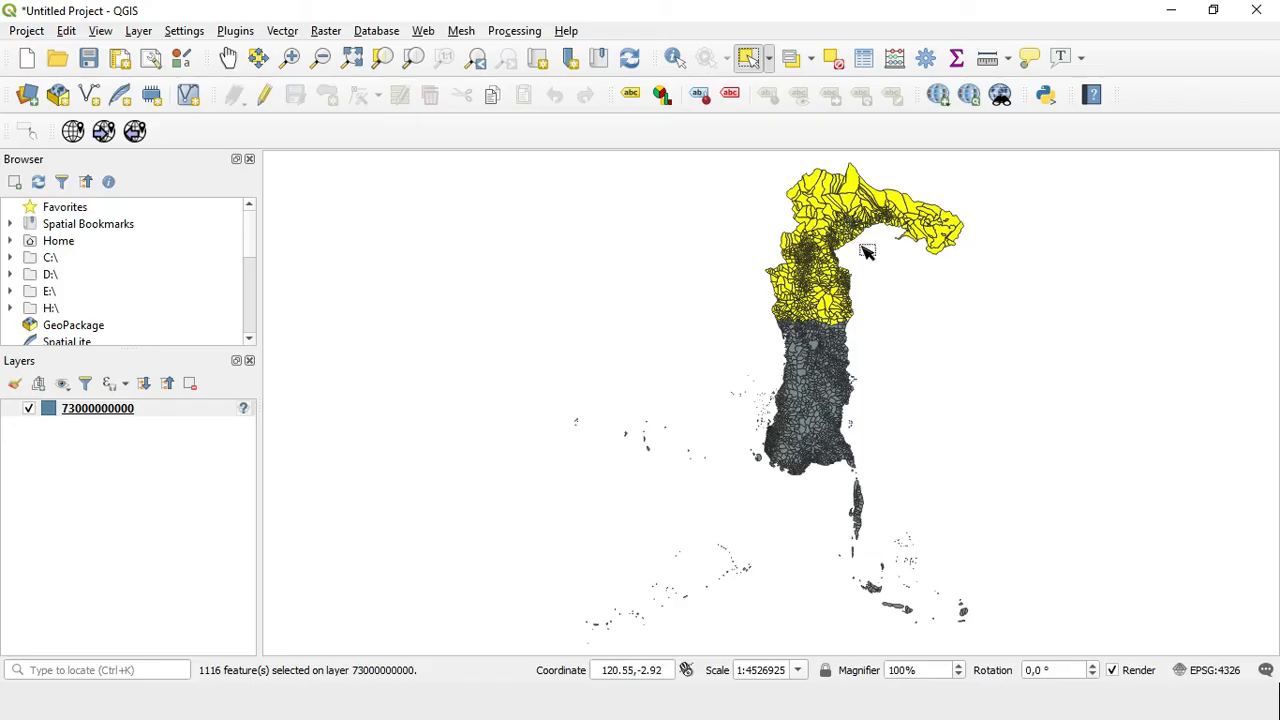
click(832, 62)
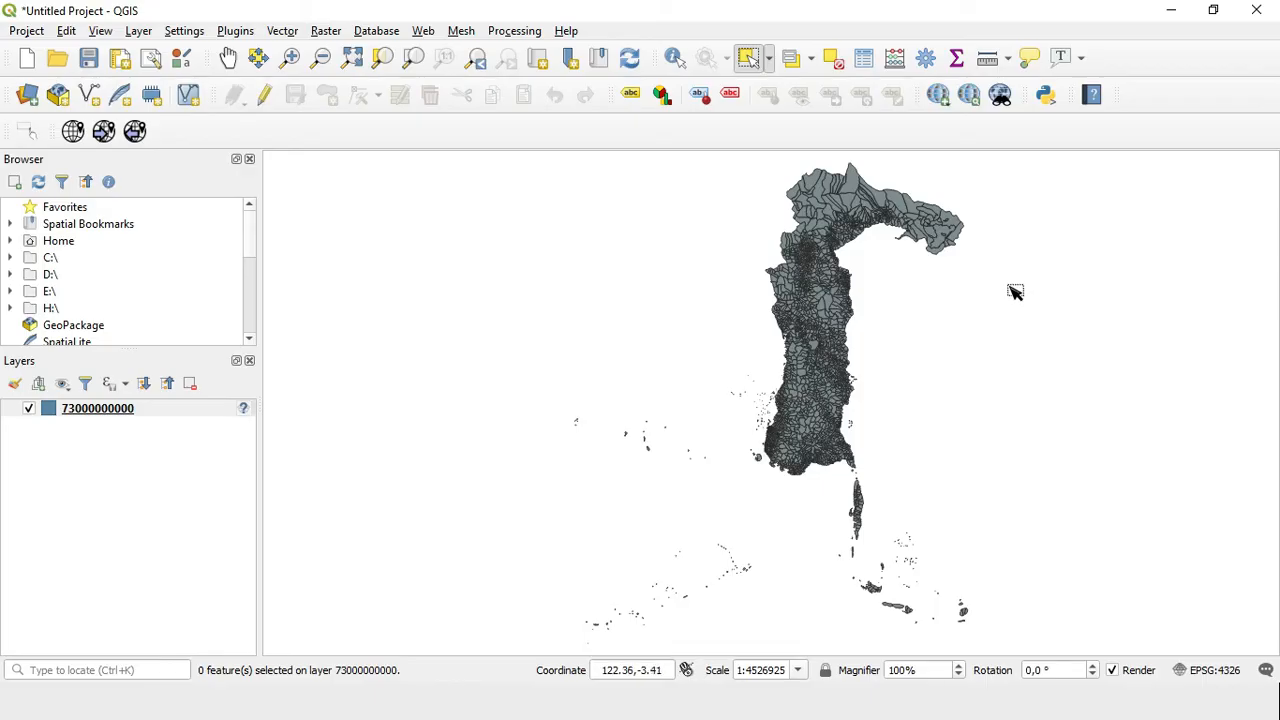
Open the layer's attribute table, select row 1, and shrink and move the table so its polygon can be viewed on the map.
click(875, 66)
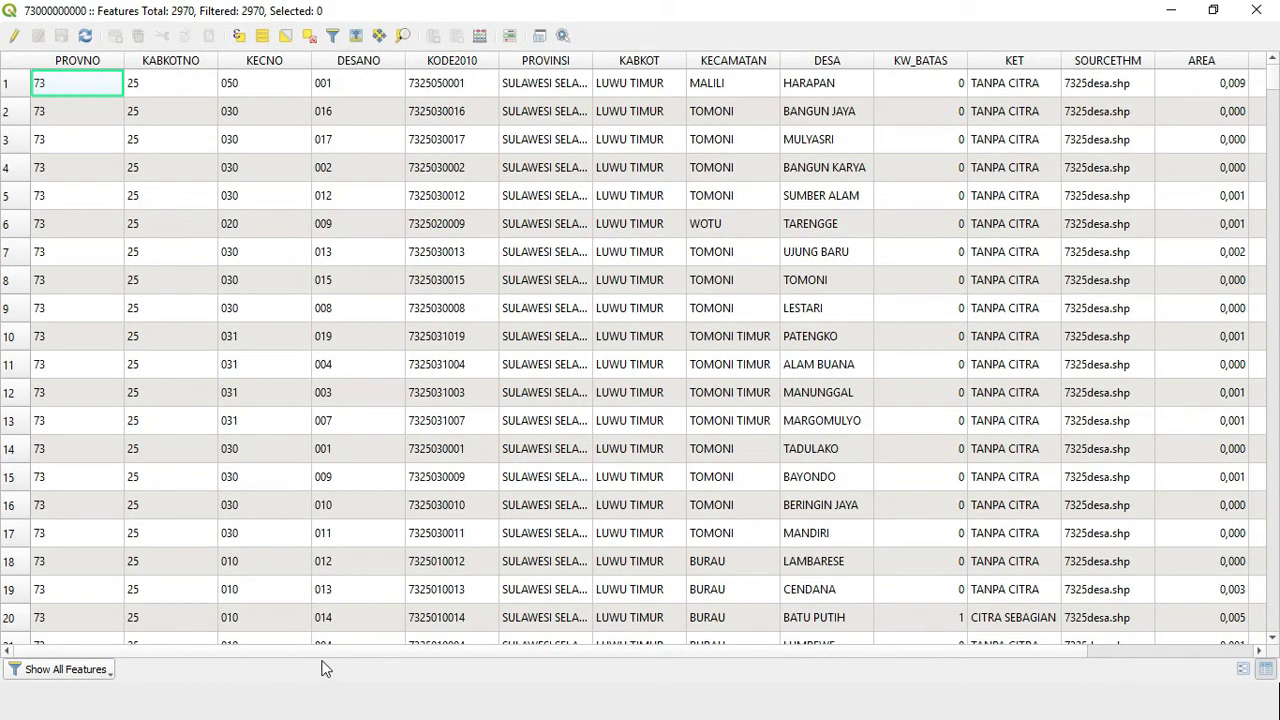
click(9, 87)
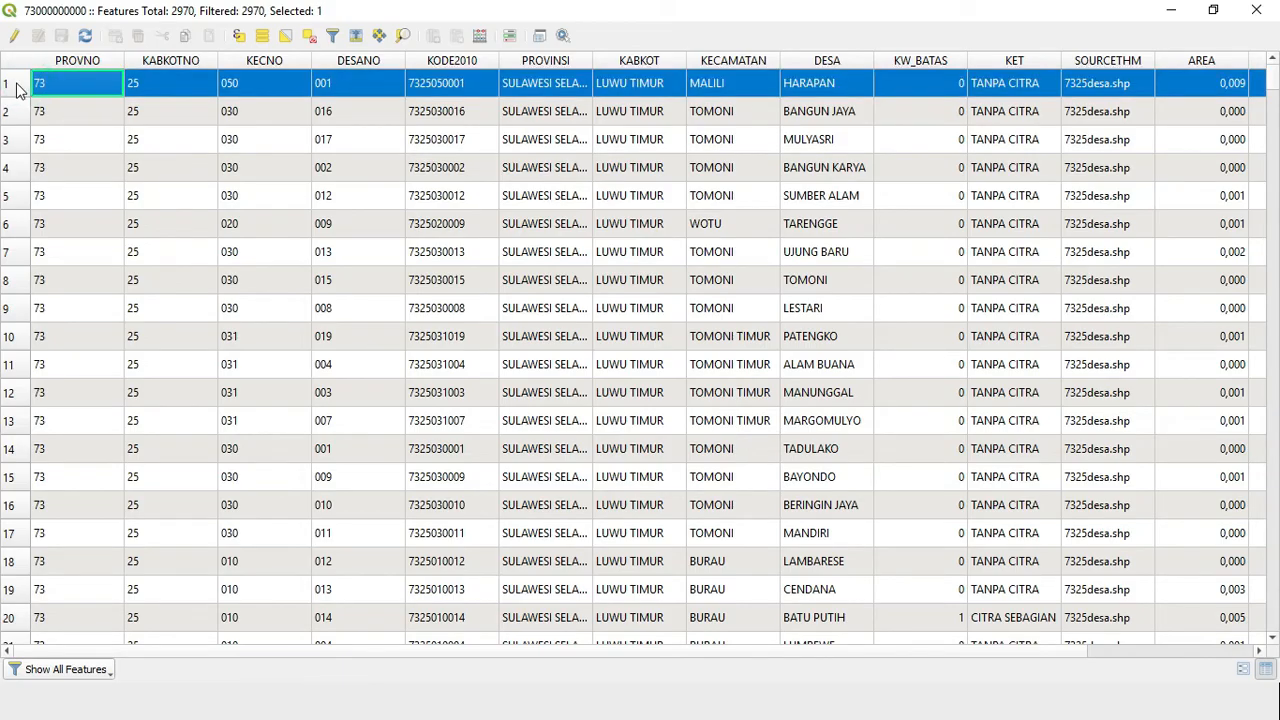
click(1213, 10)
drag(872, 243, 1065, 439)
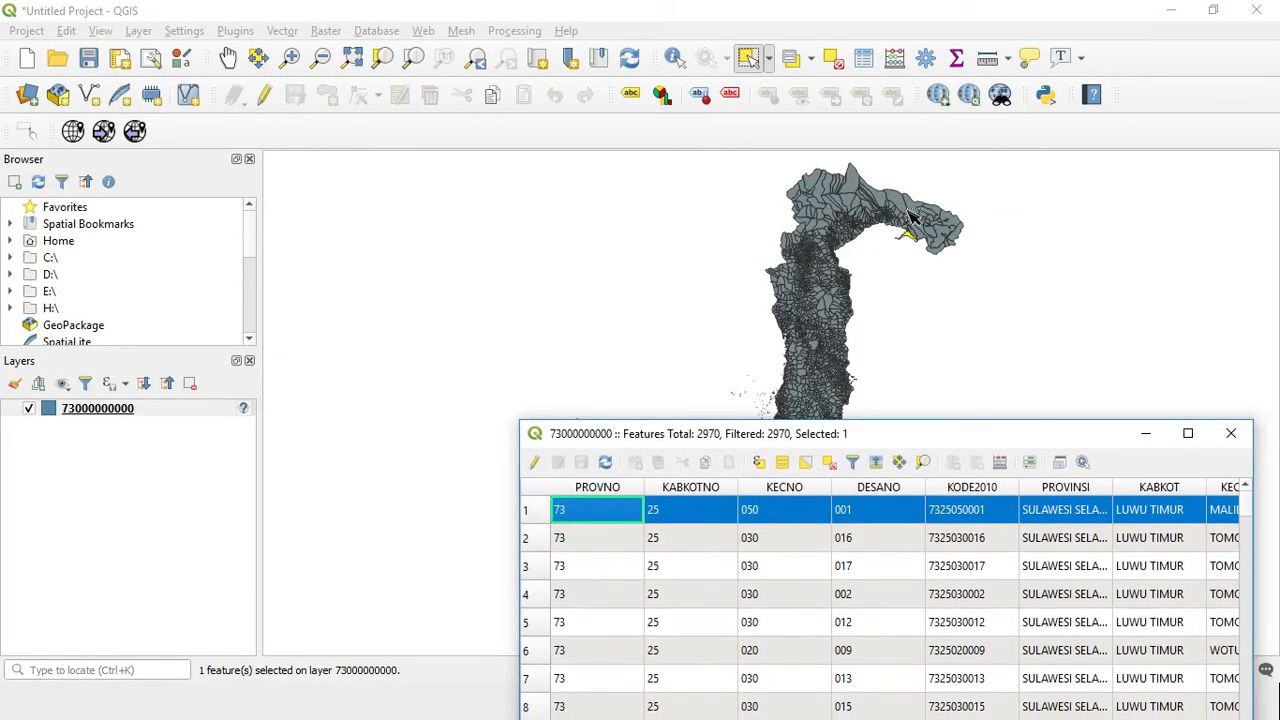
scroll(910, 218, up, 3)
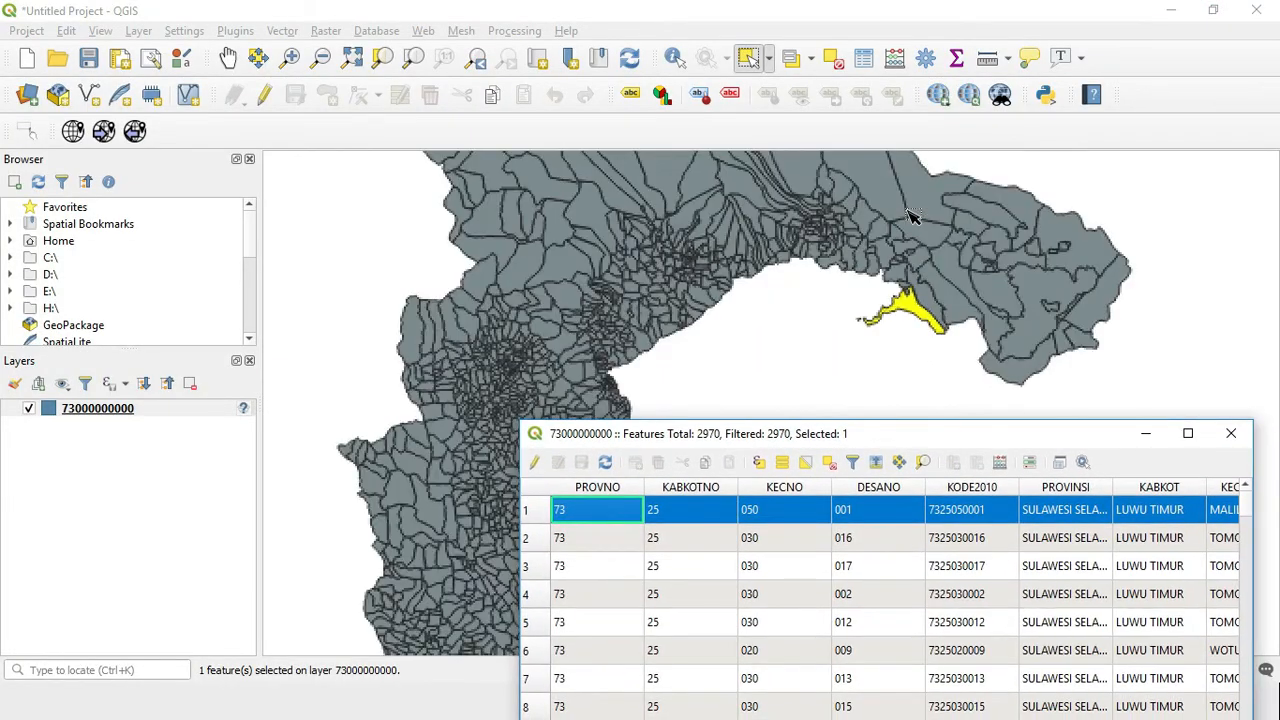
Select attribute table rows 3, 6 and 5 one after another to locate their polygons on the map.
click(537, 568)
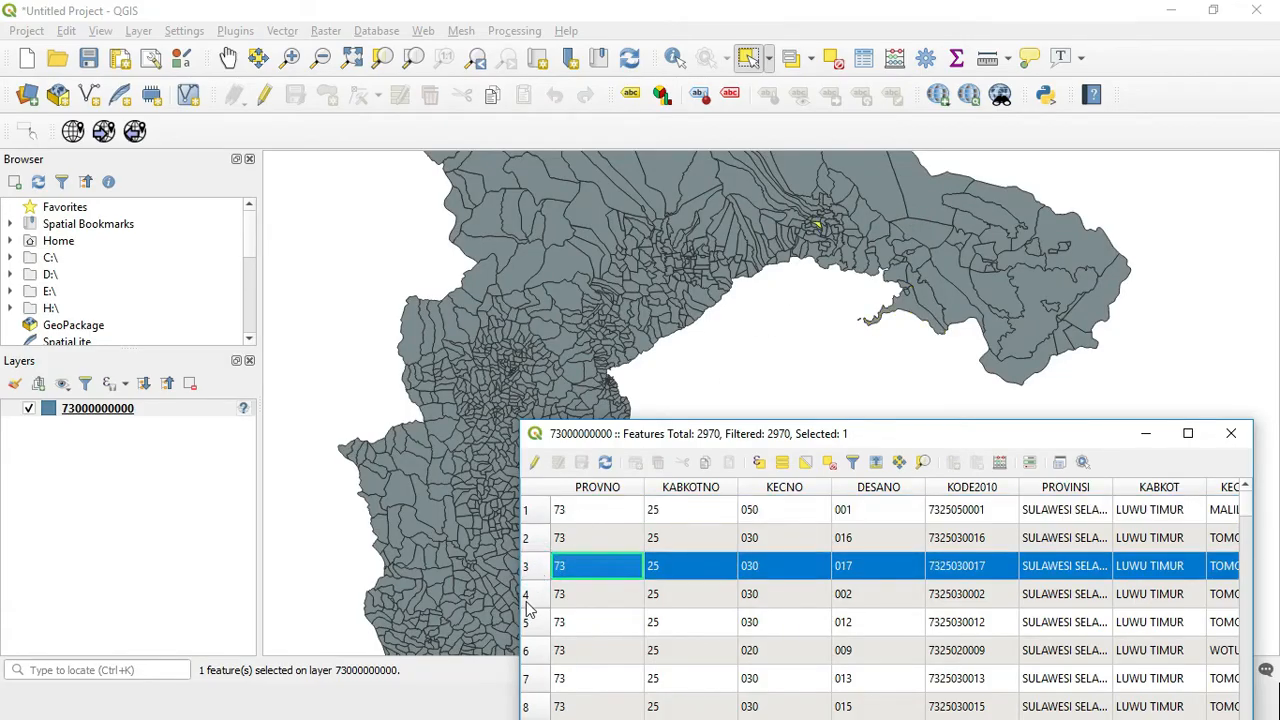
click(527, 651)
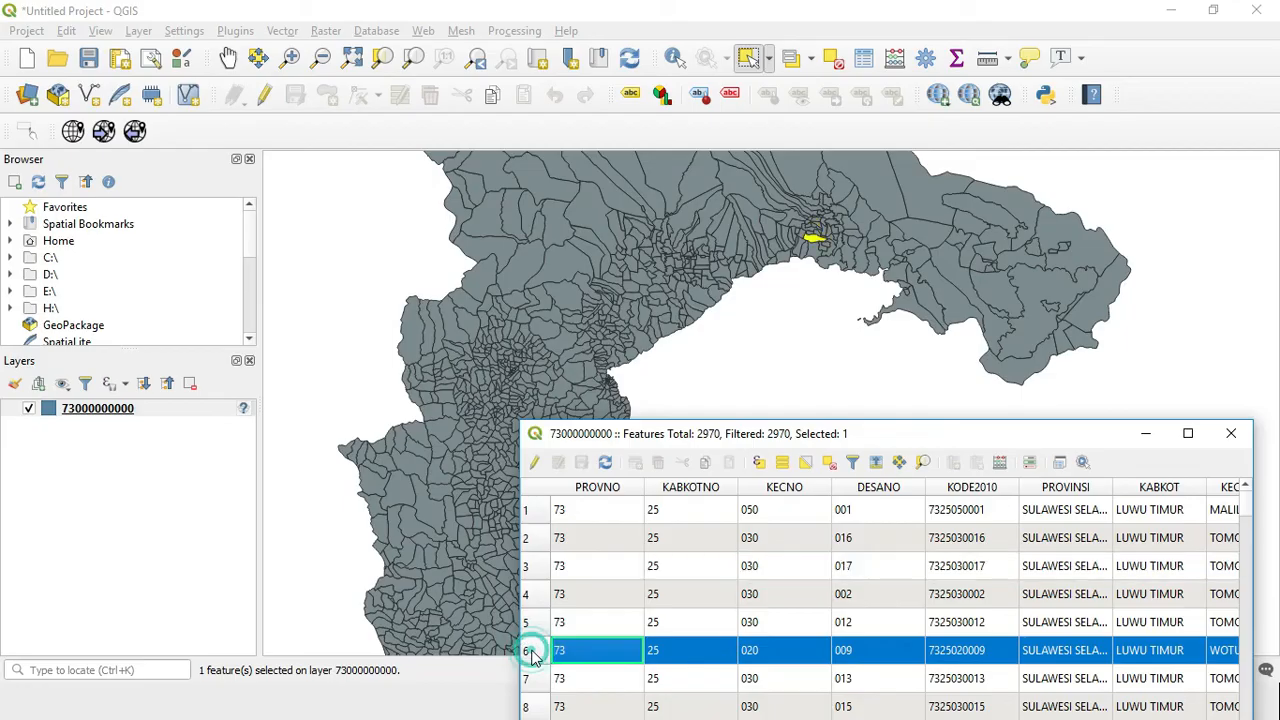
click(540, 623)
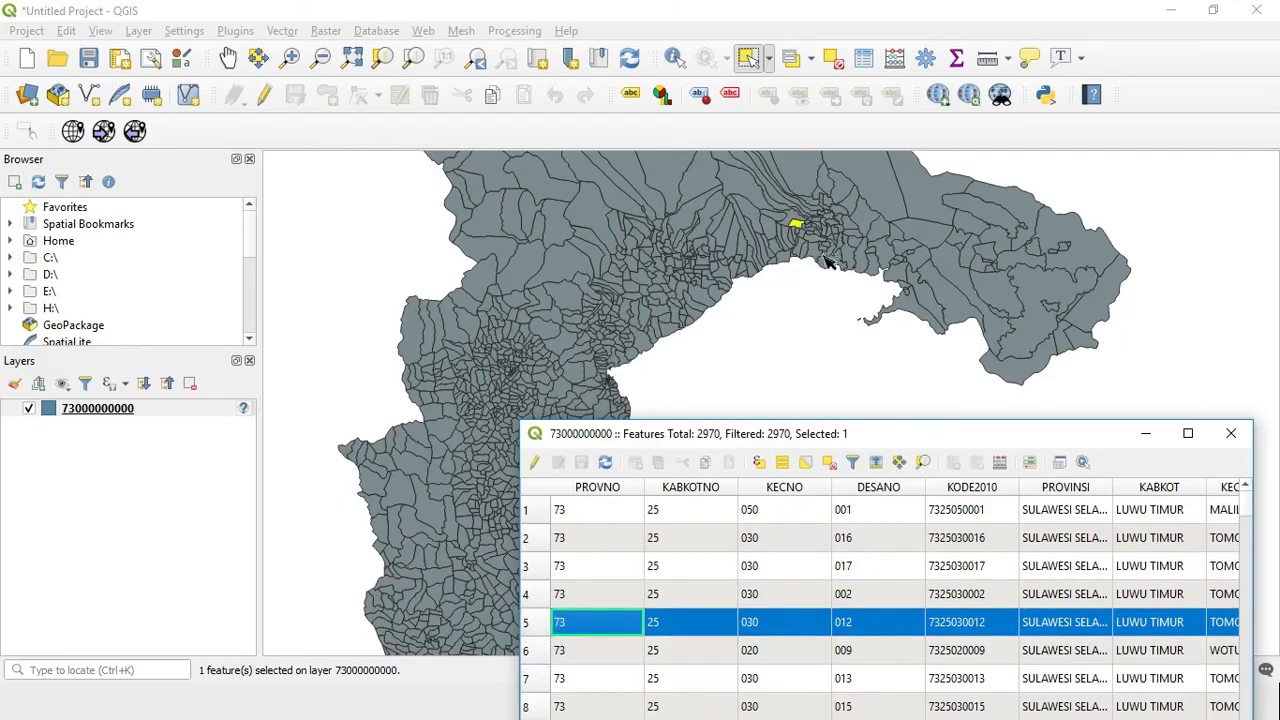
Select row 7 in the attribute table to locate its polygon on the map, and reposition the table window.
click(545, 679)
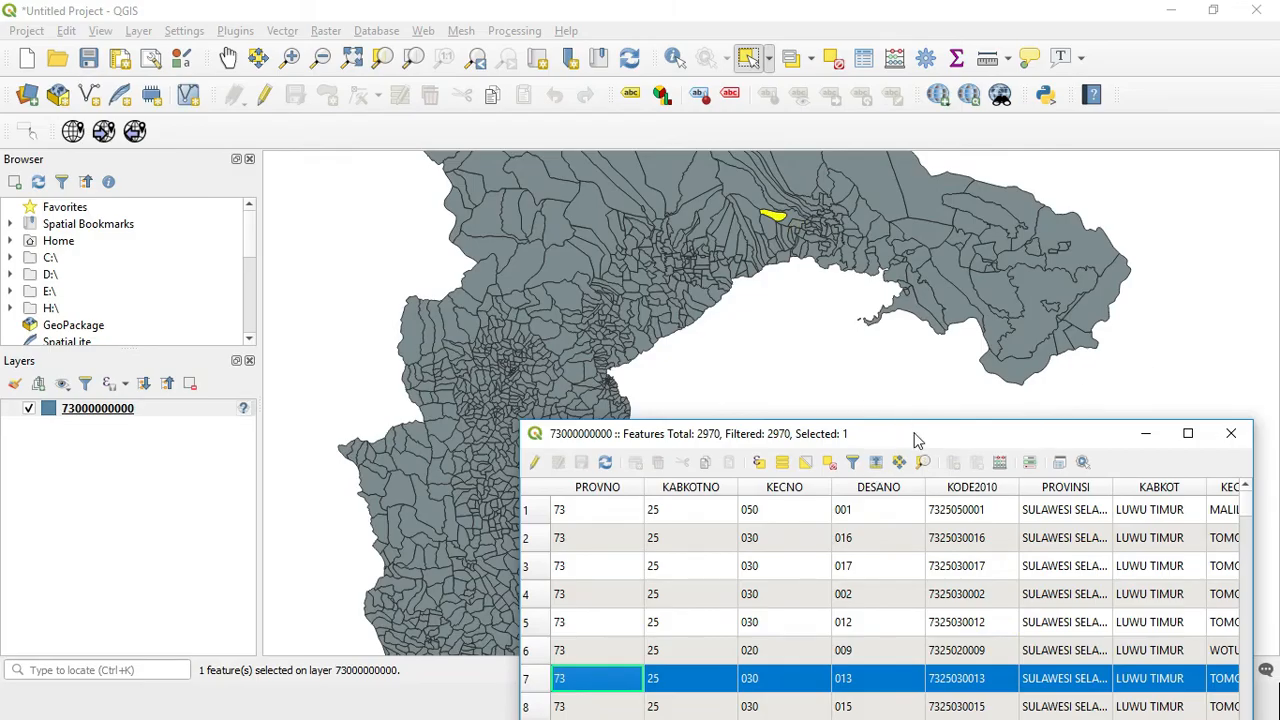
drag(914, 434, 875, 385)
click(834, 322)
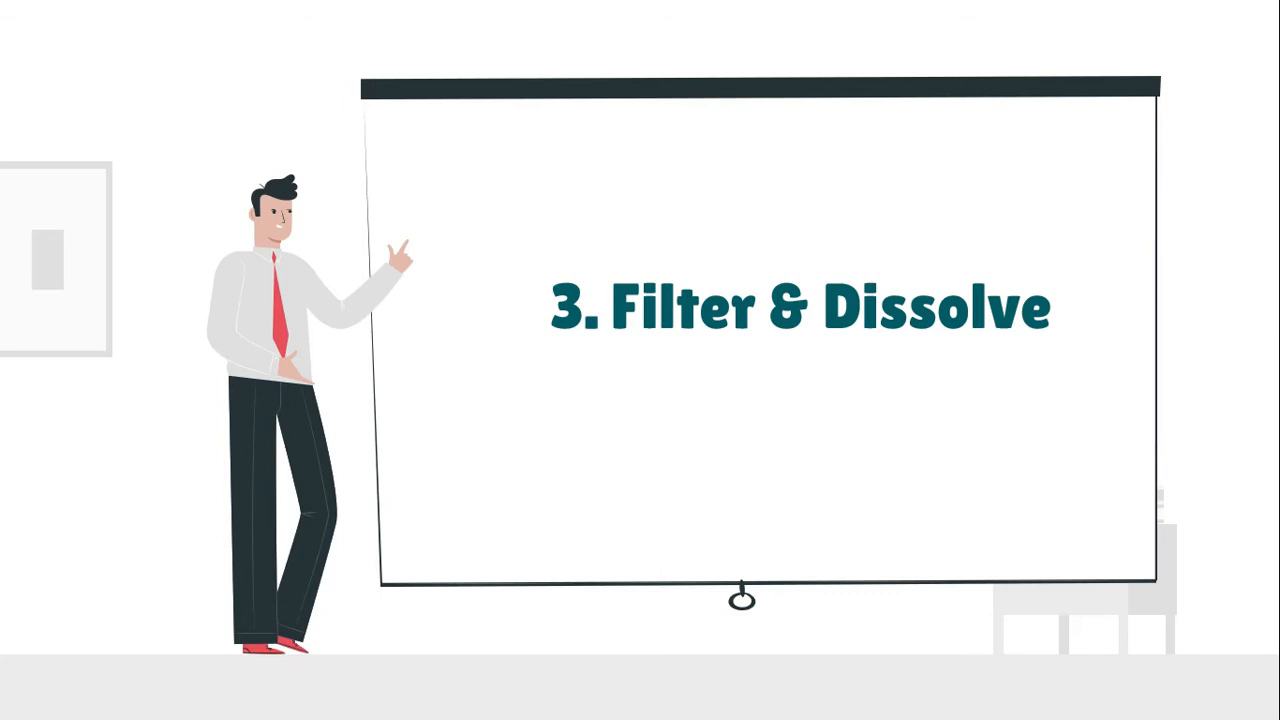
key(alt+Tab)
key(Tab)
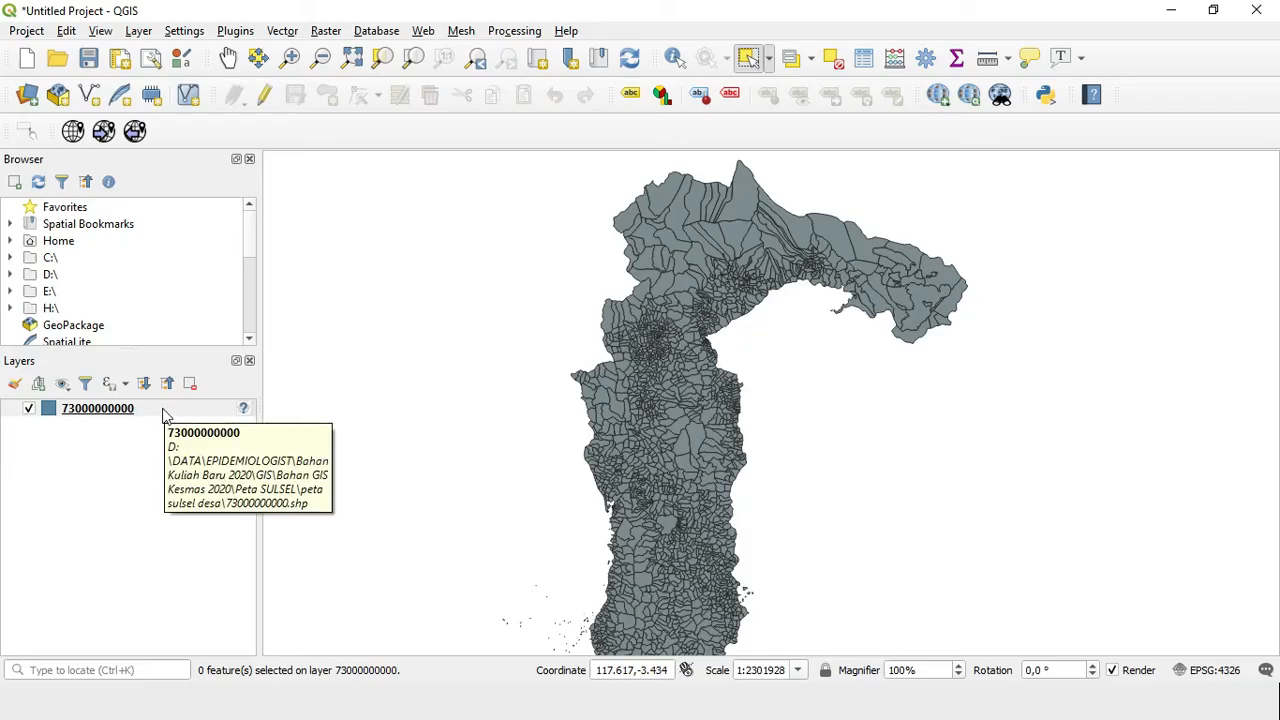
right_click(101, 417)
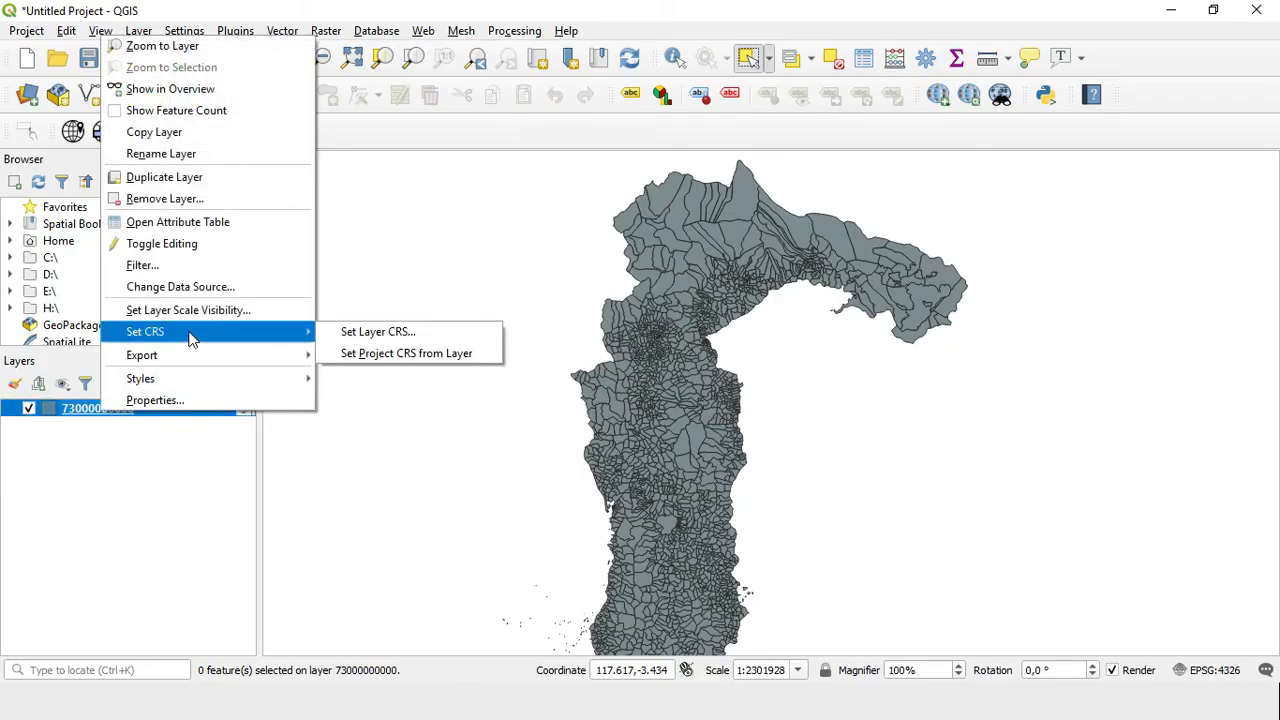
click(191, 268)
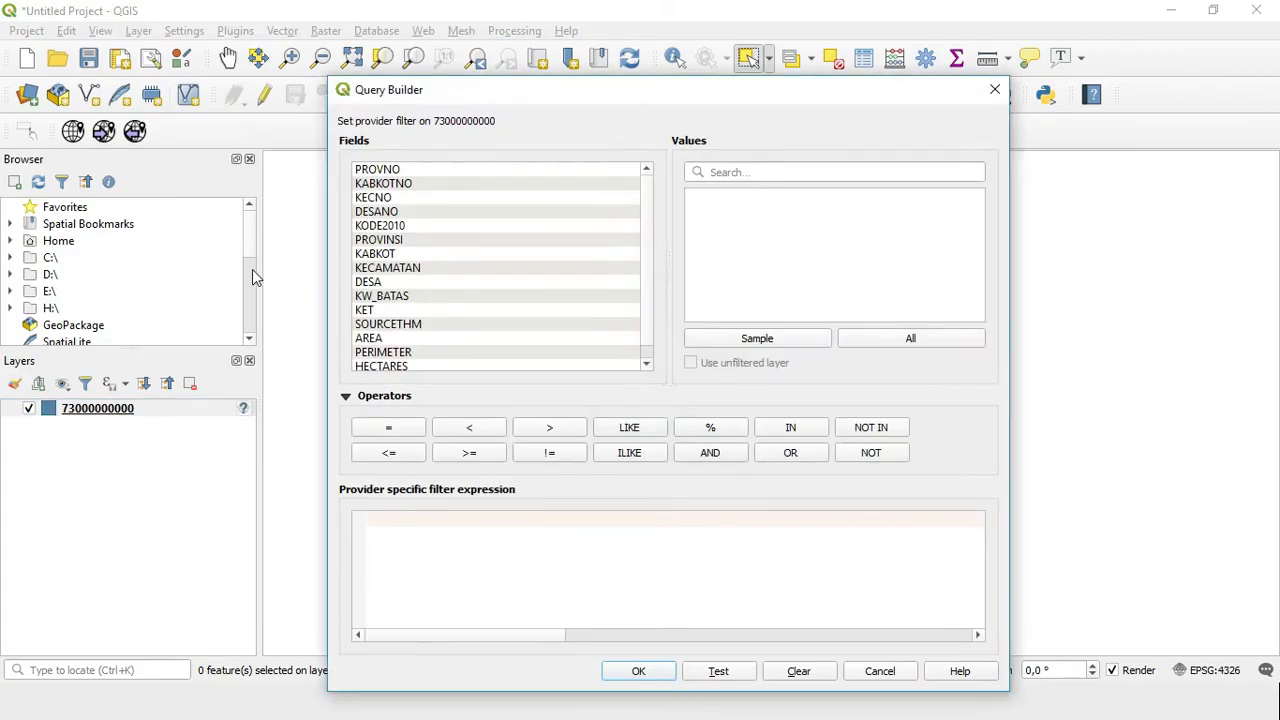
click(386, 255)
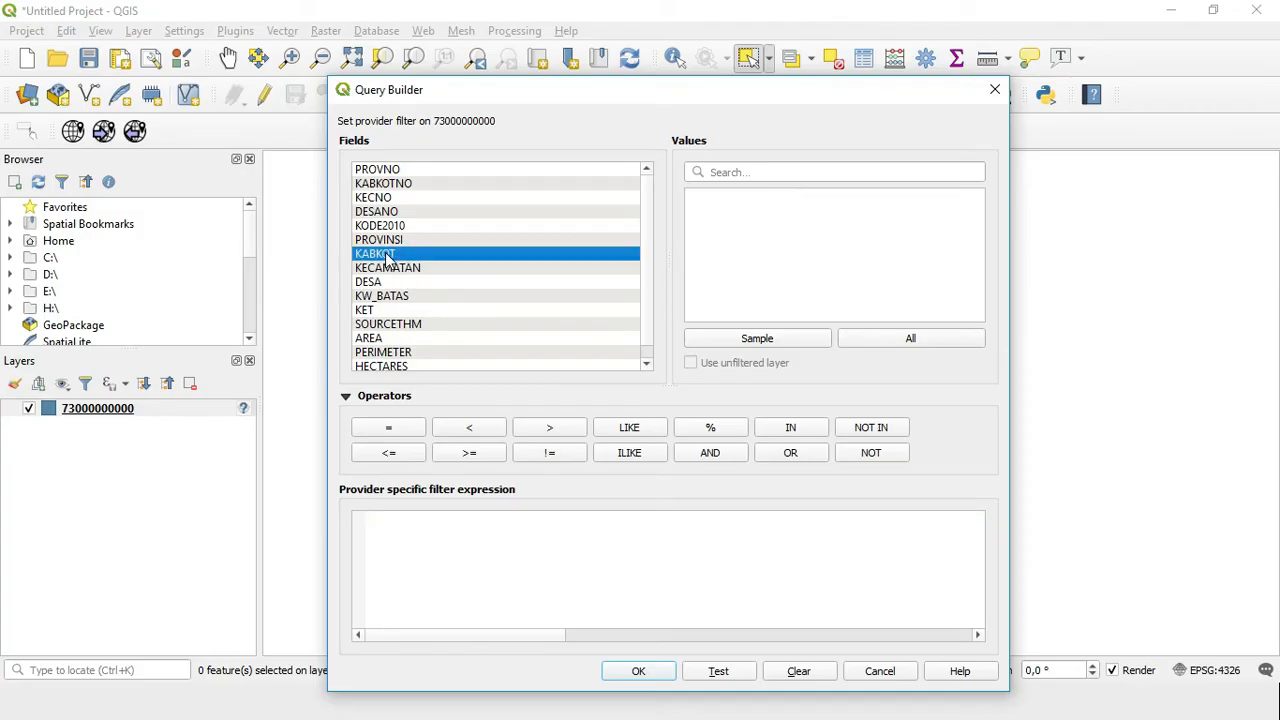
double_click(440, 256)
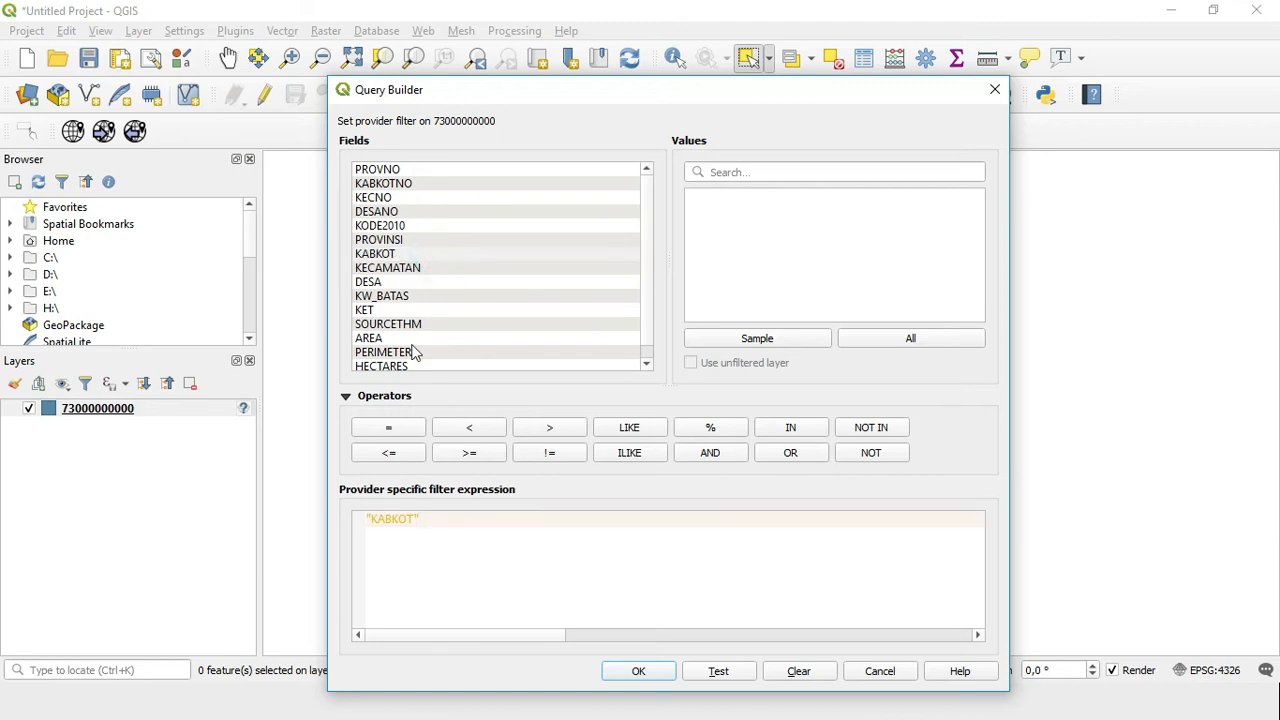
double_click(397, 434)
key(BackSpace)
Load sample values for KABKOT, complete the filter expression with 'MAKASSAR', and apply it to the layer.
click(758, 339)
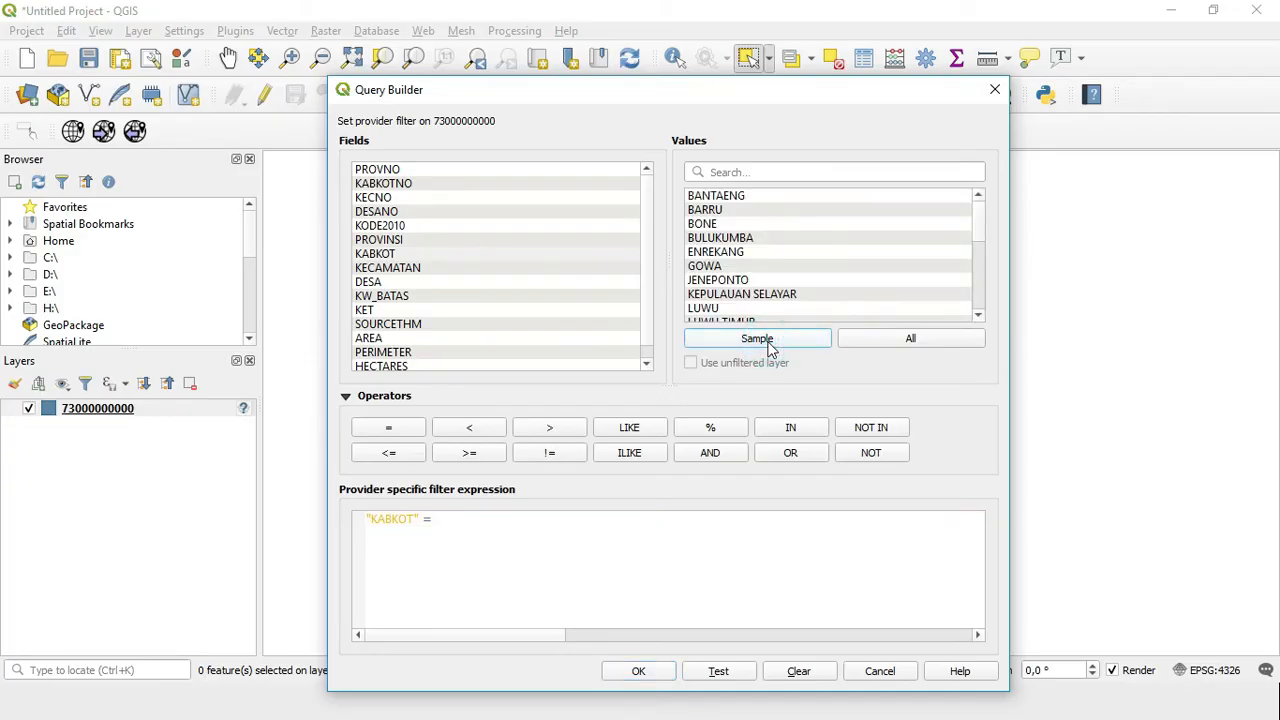
scroll(767, 237, down, 1)
scroll(765, 237, down, 1)
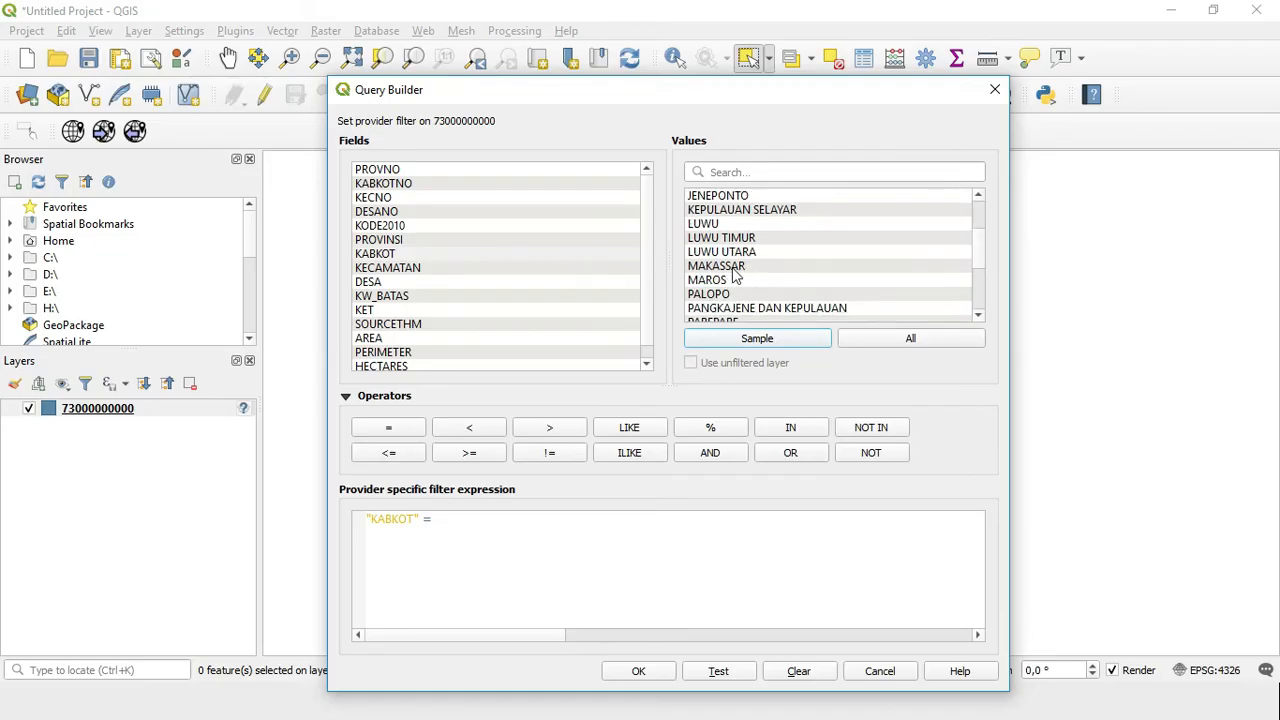
click(740, 267)
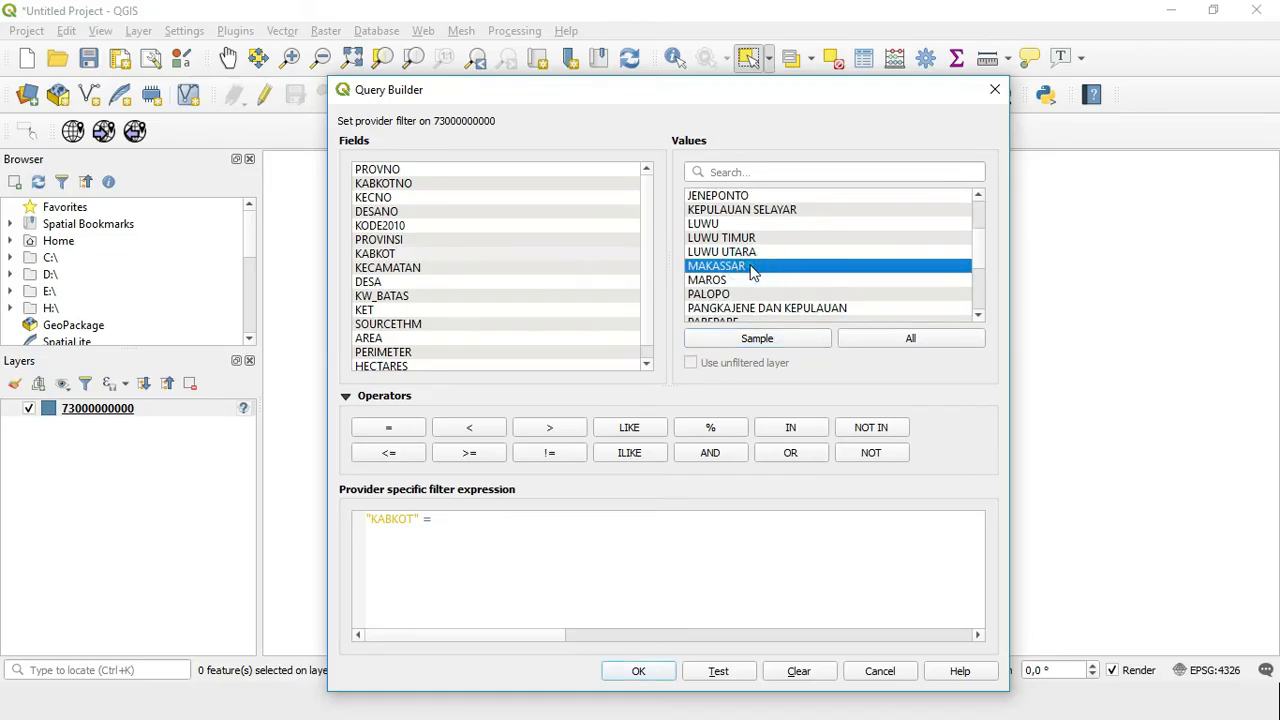
double_click(752, 268)
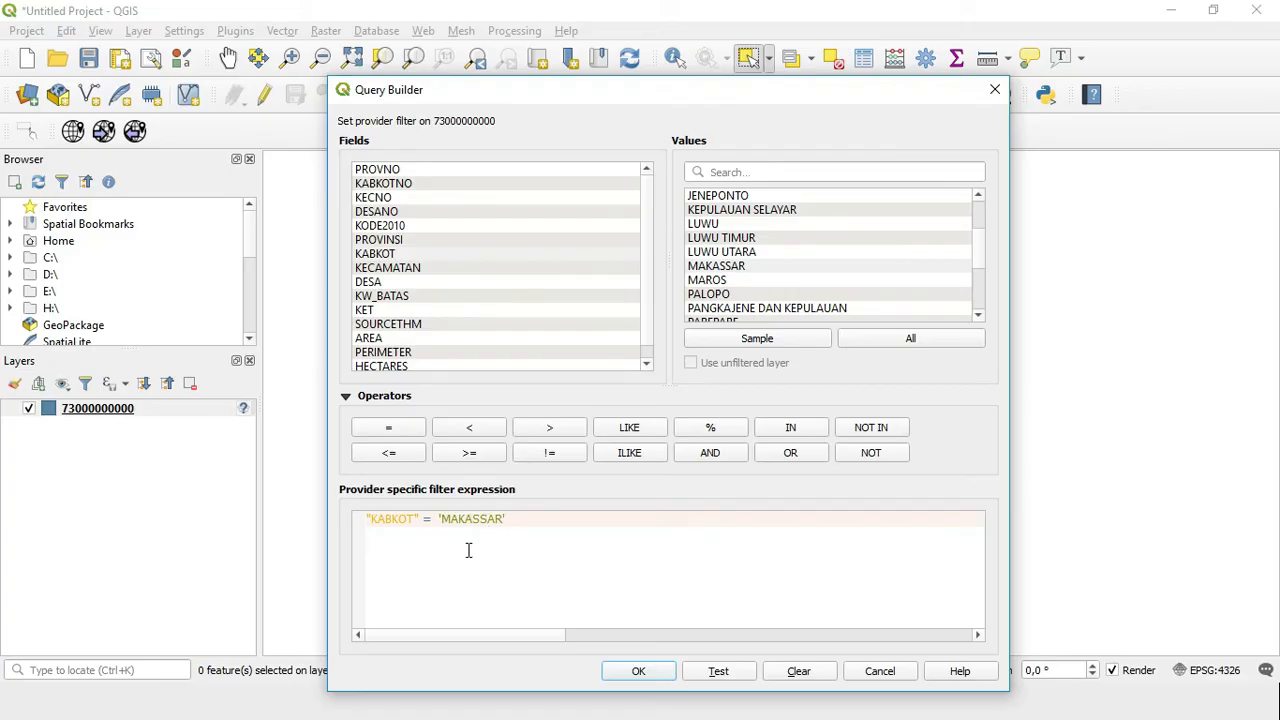
click(638, 671)
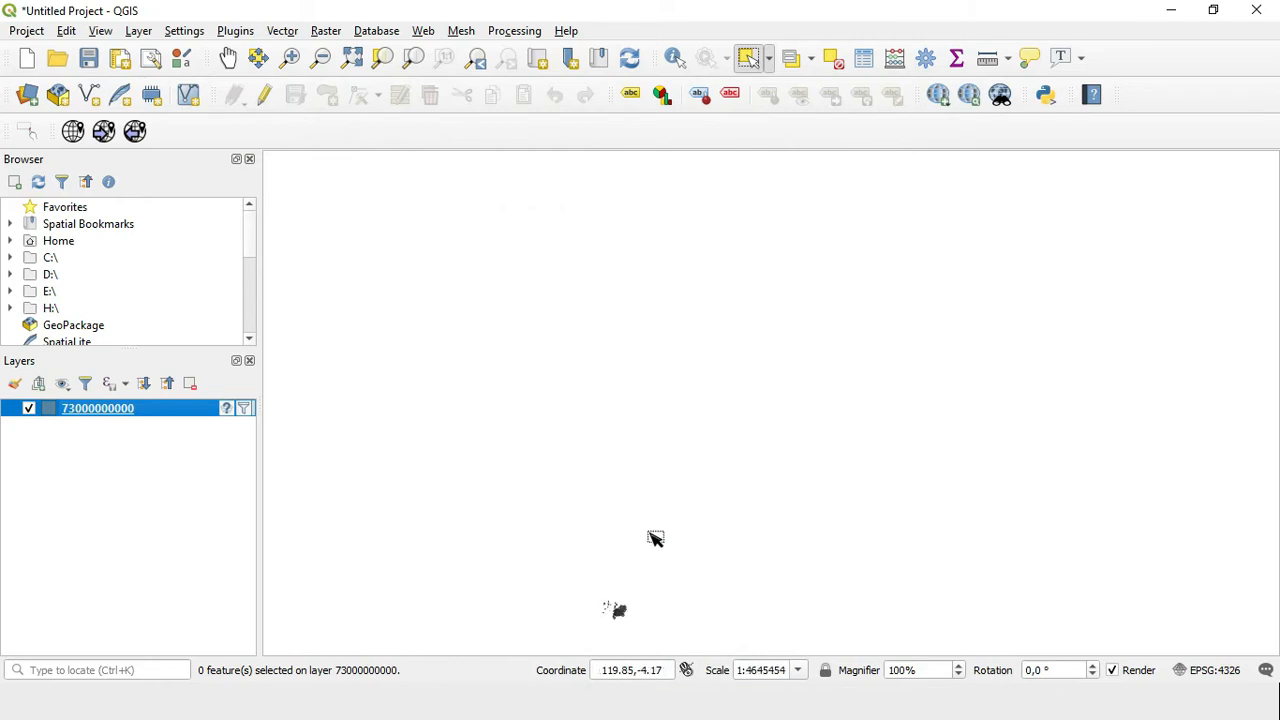
Select all filtered Makassar polygons, including the small islands, with one selection rectangle.
scroll(623, 626, up, 3)
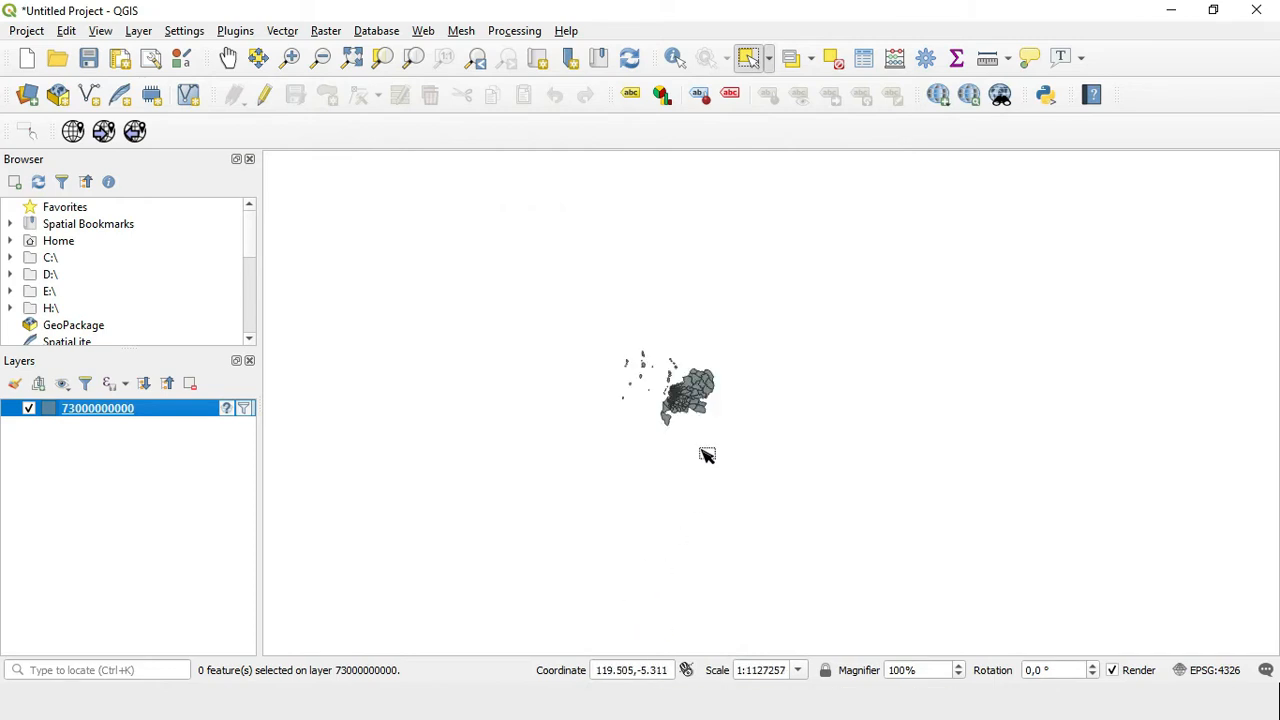
scroll(631, 300, up, 1)
scroll(629, 304, up, 1)
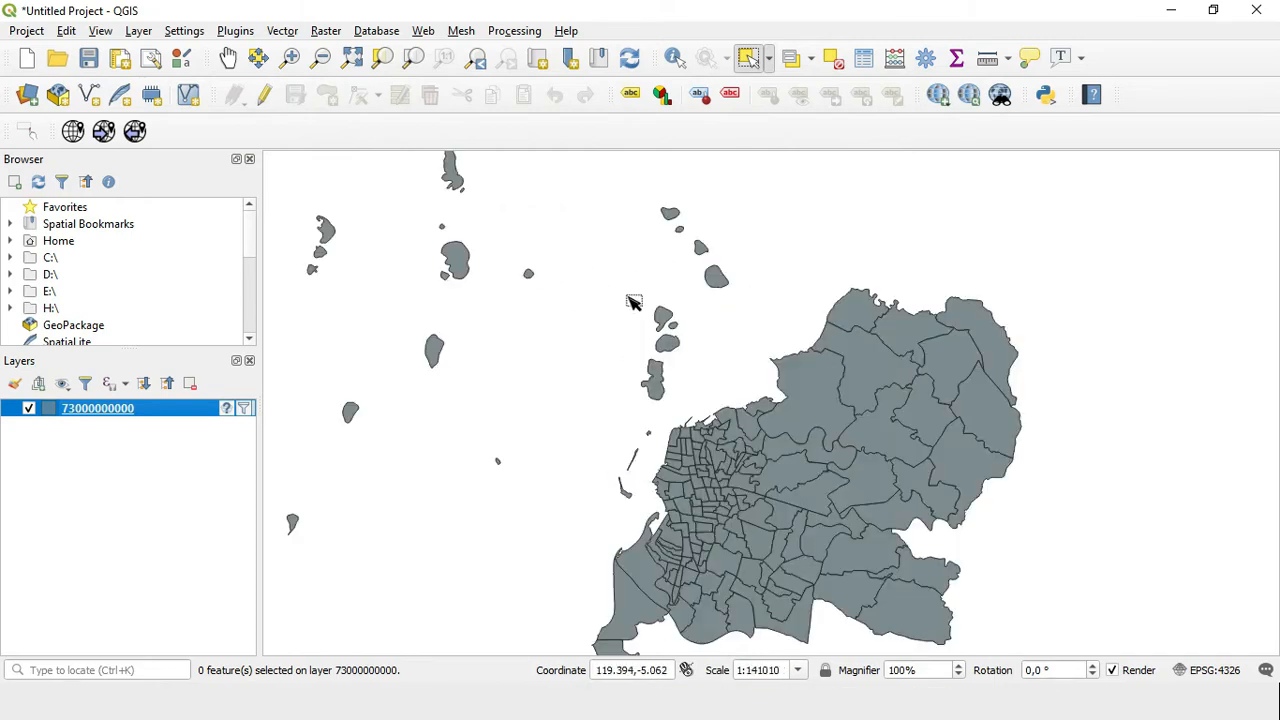
scroll(629, 304, down, 1)
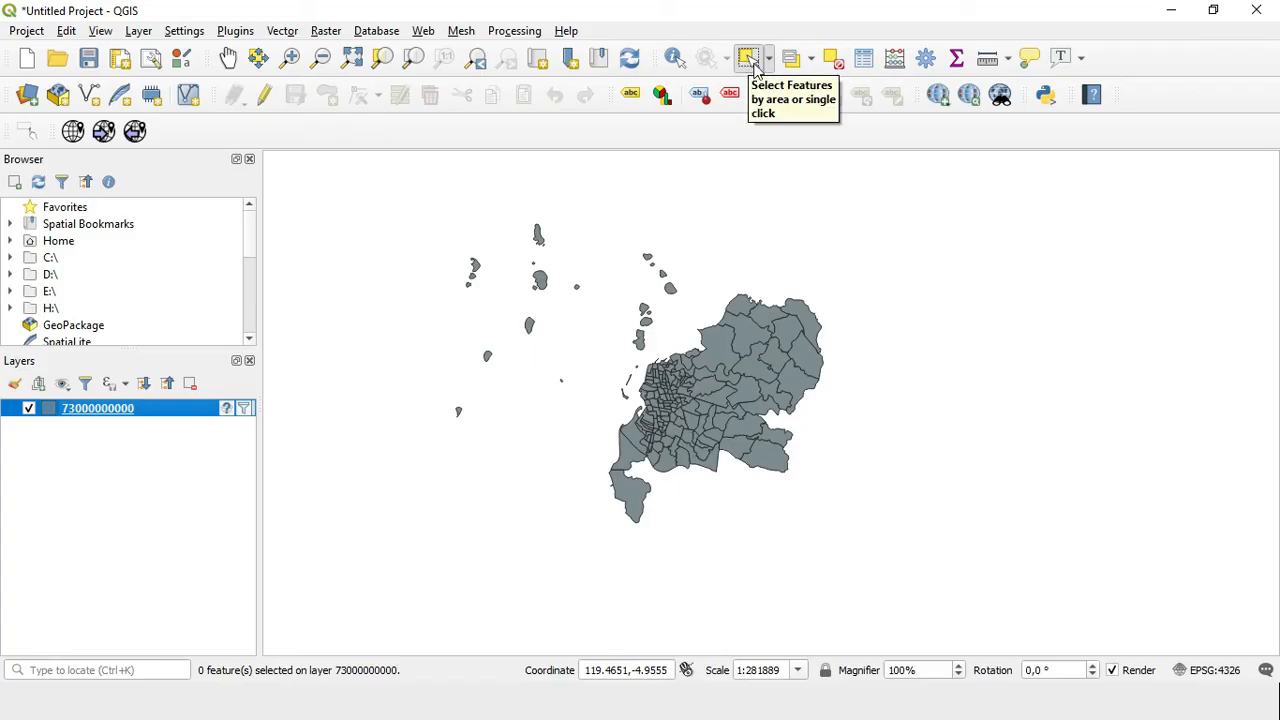
click(750, 60)
drag(397, 172, 909, 578)
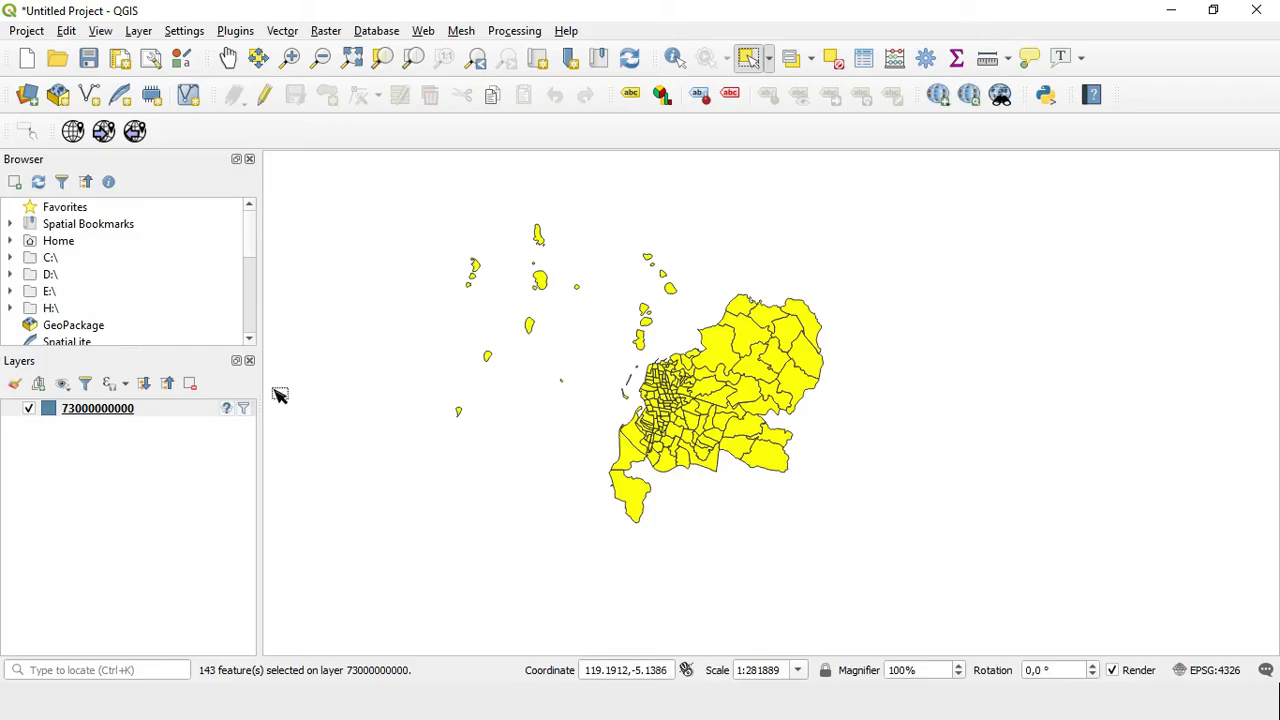
right_click(126, 414)
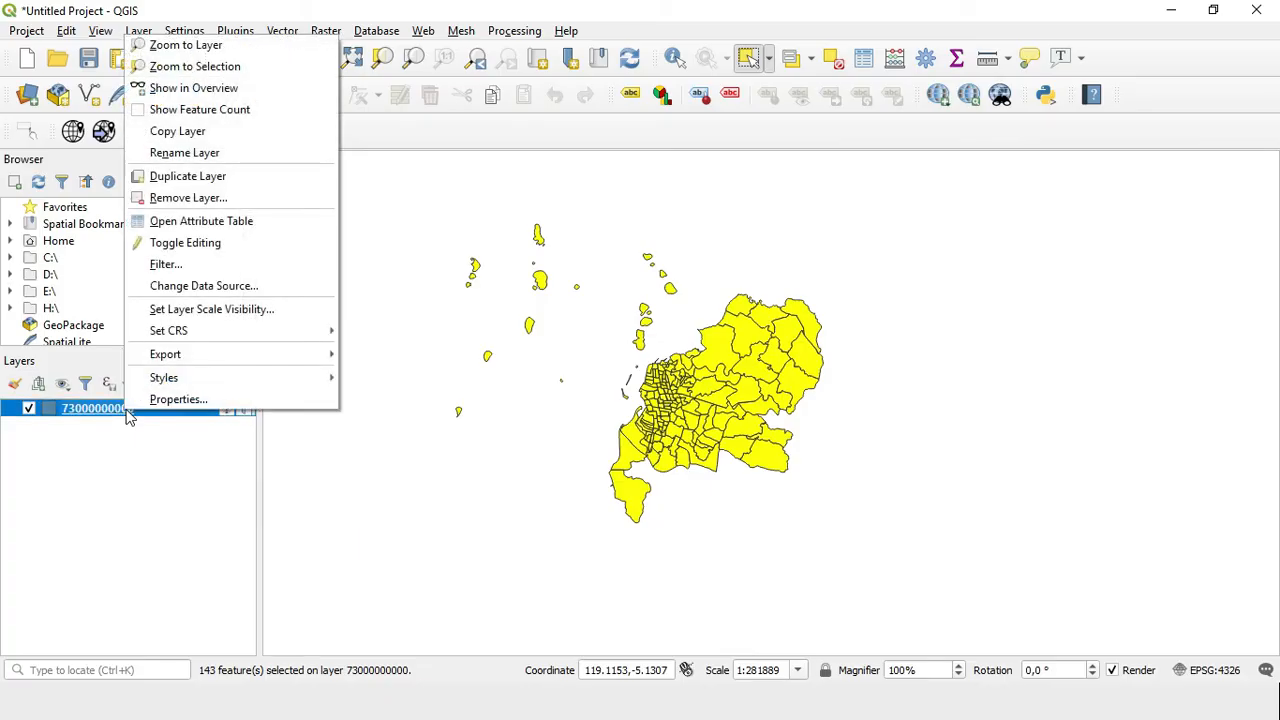
mouse_move(257, 358)
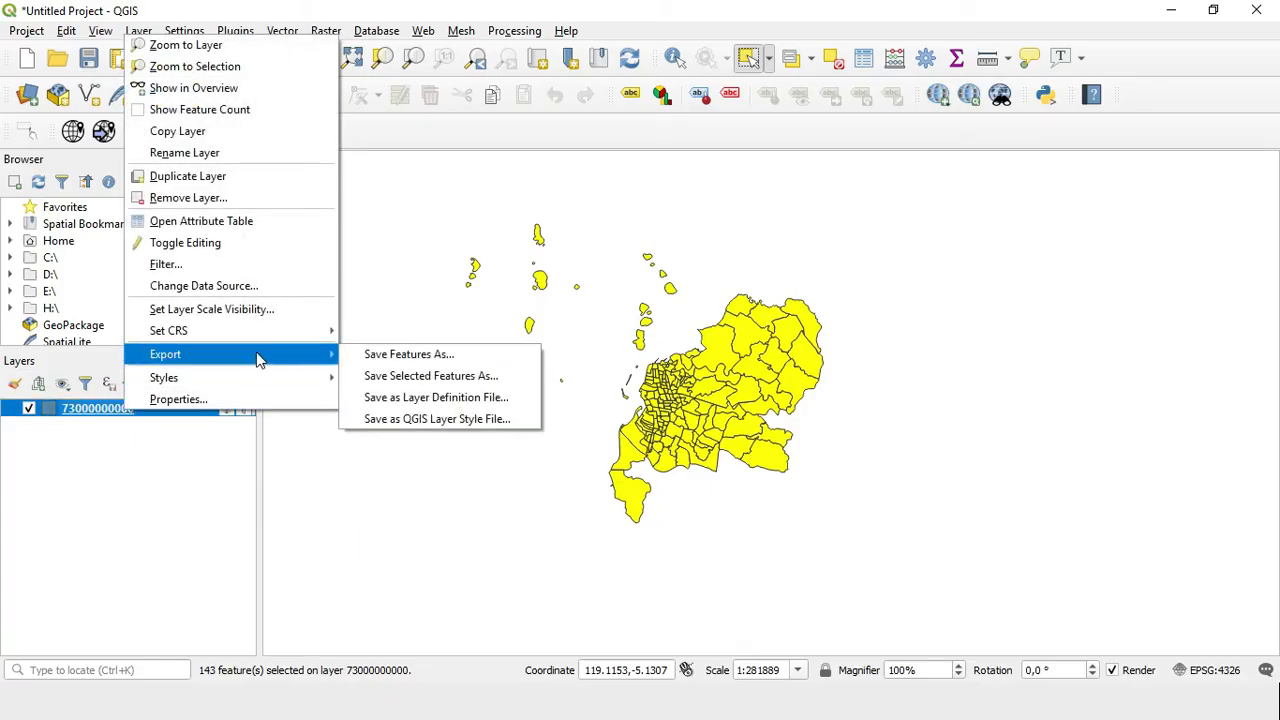
click(425, 377)
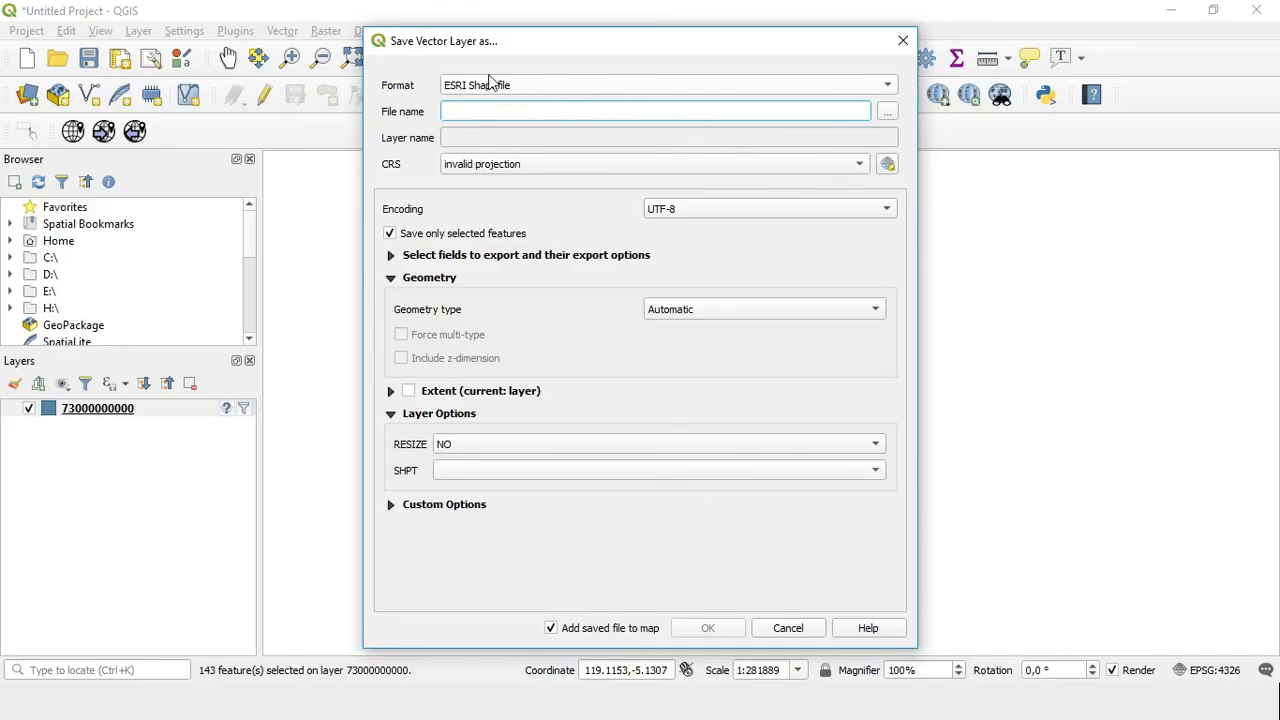
Browse to D:\DATA for the output location, create a folder named "peta makassar" there, and open it.
click(888, 114)
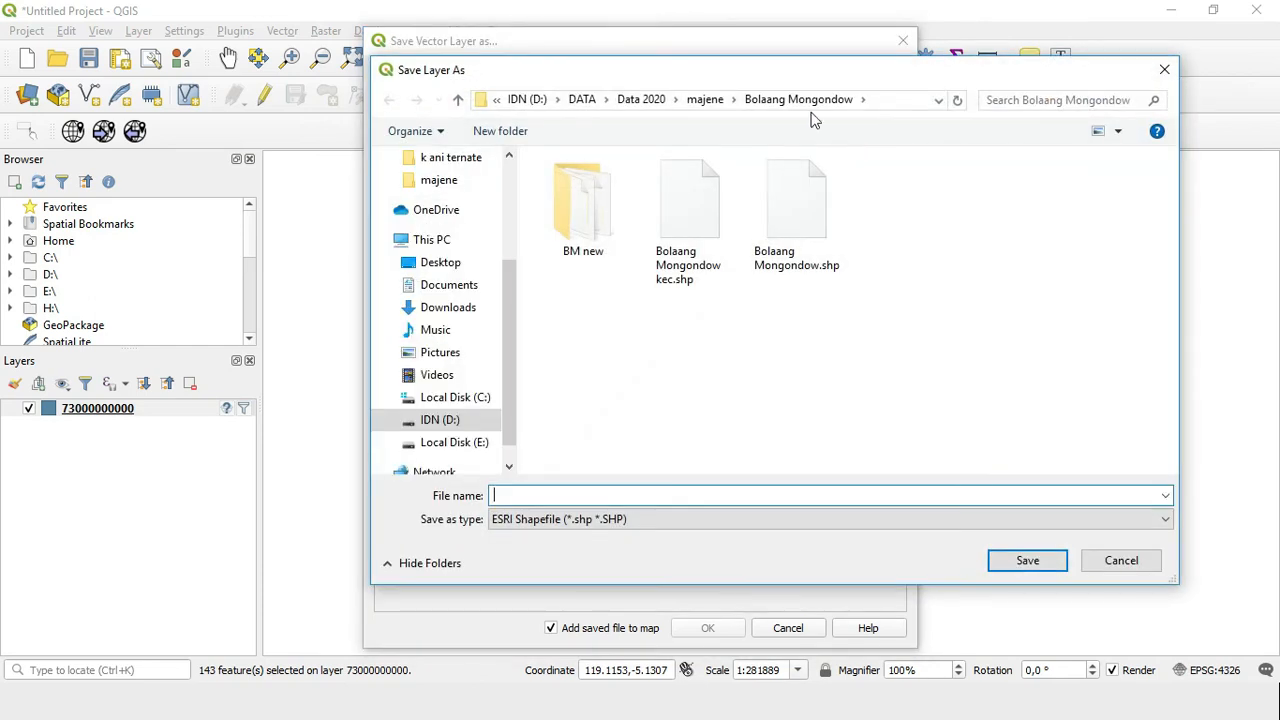
click(630, 100)
click(641, 100)
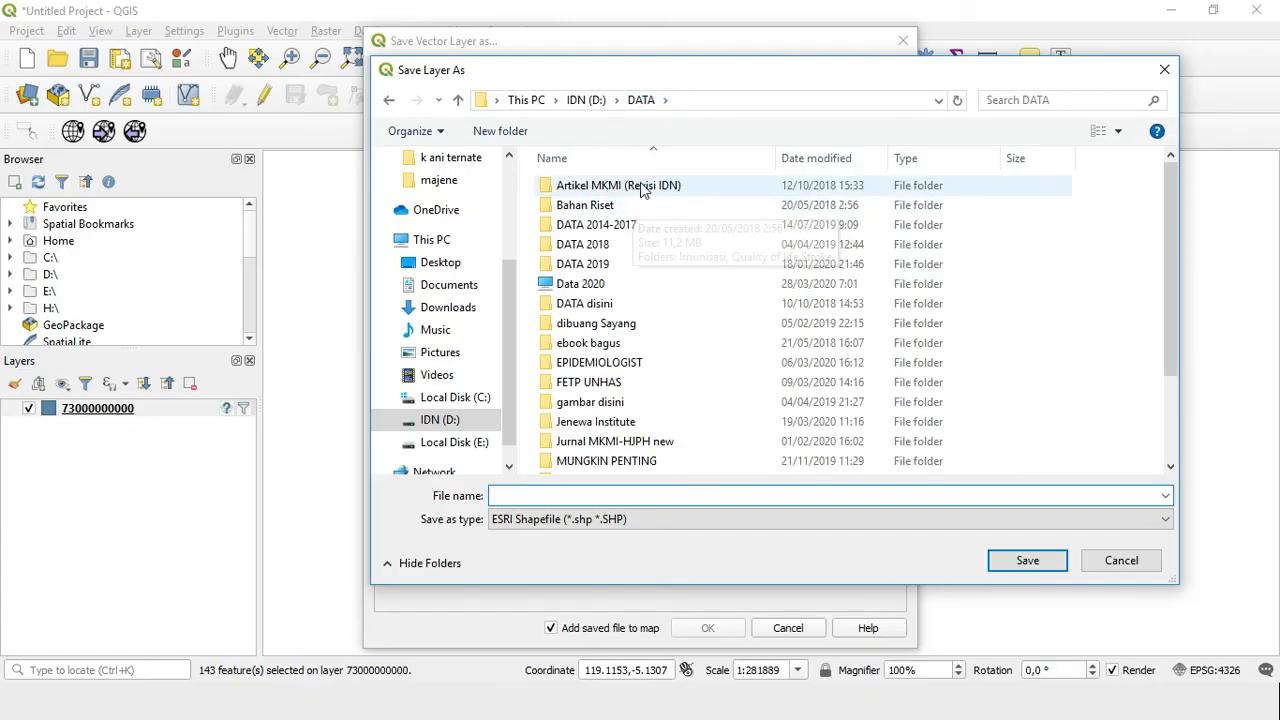
click(527, 141)
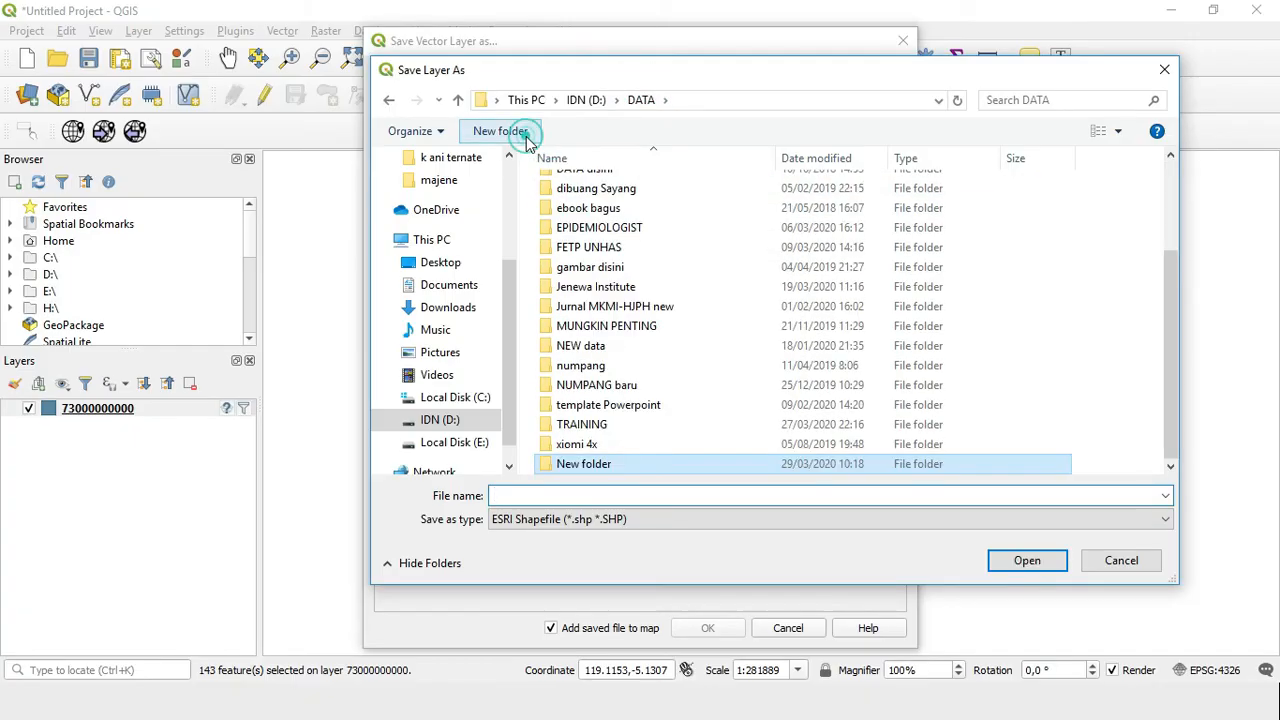
text(peta)
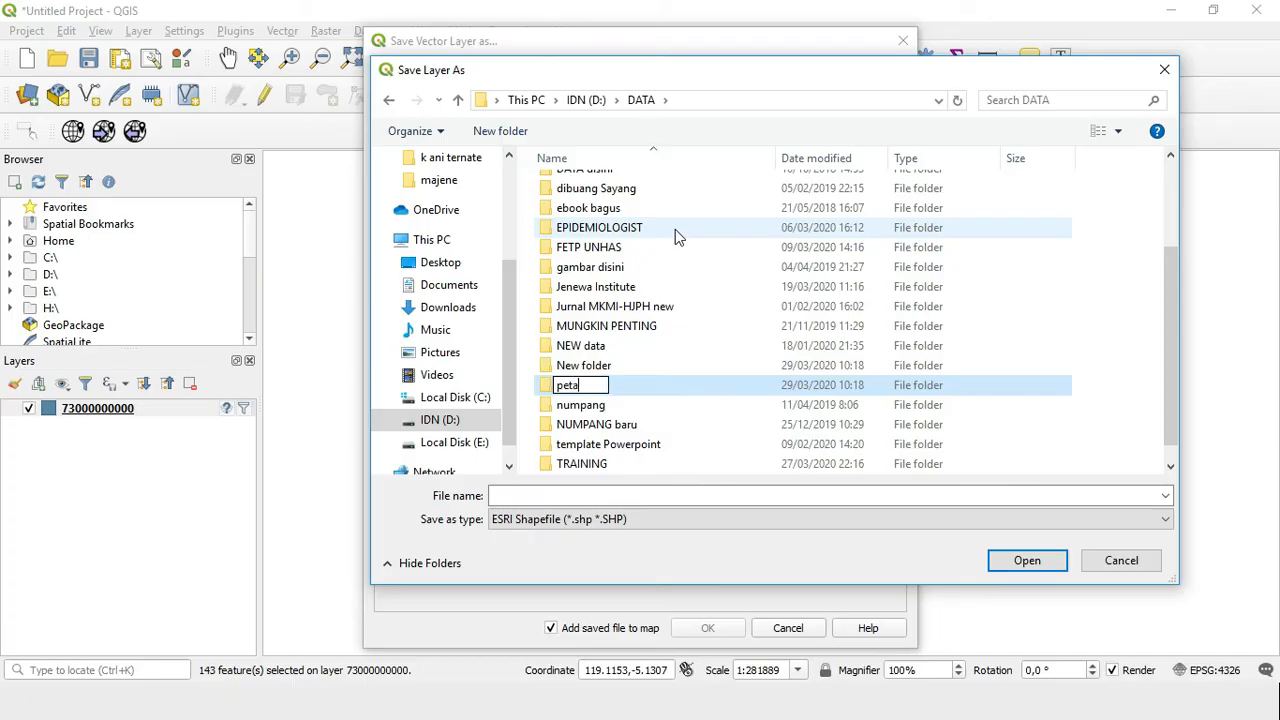
text( makassar)
key(Return)
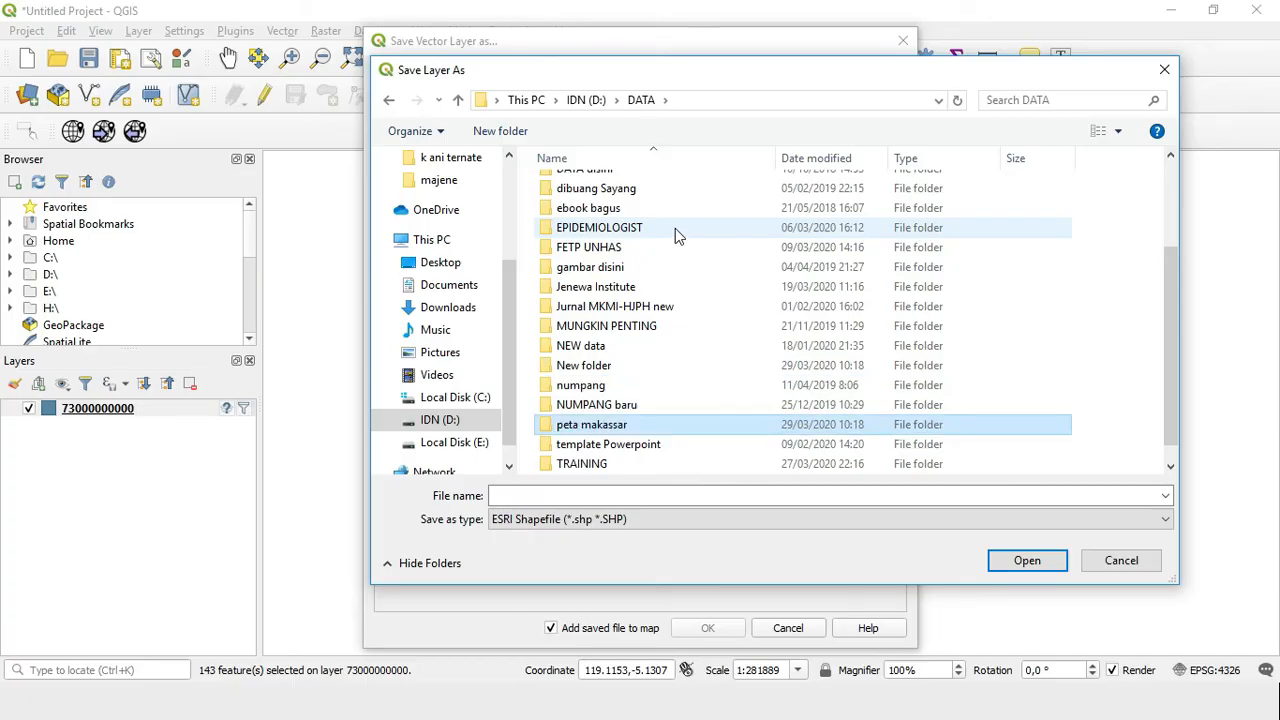
key(Return)
Name the output shapefile "makassar kelurahan" and confirm its location in the peta makassar folder.
click(613, 495)
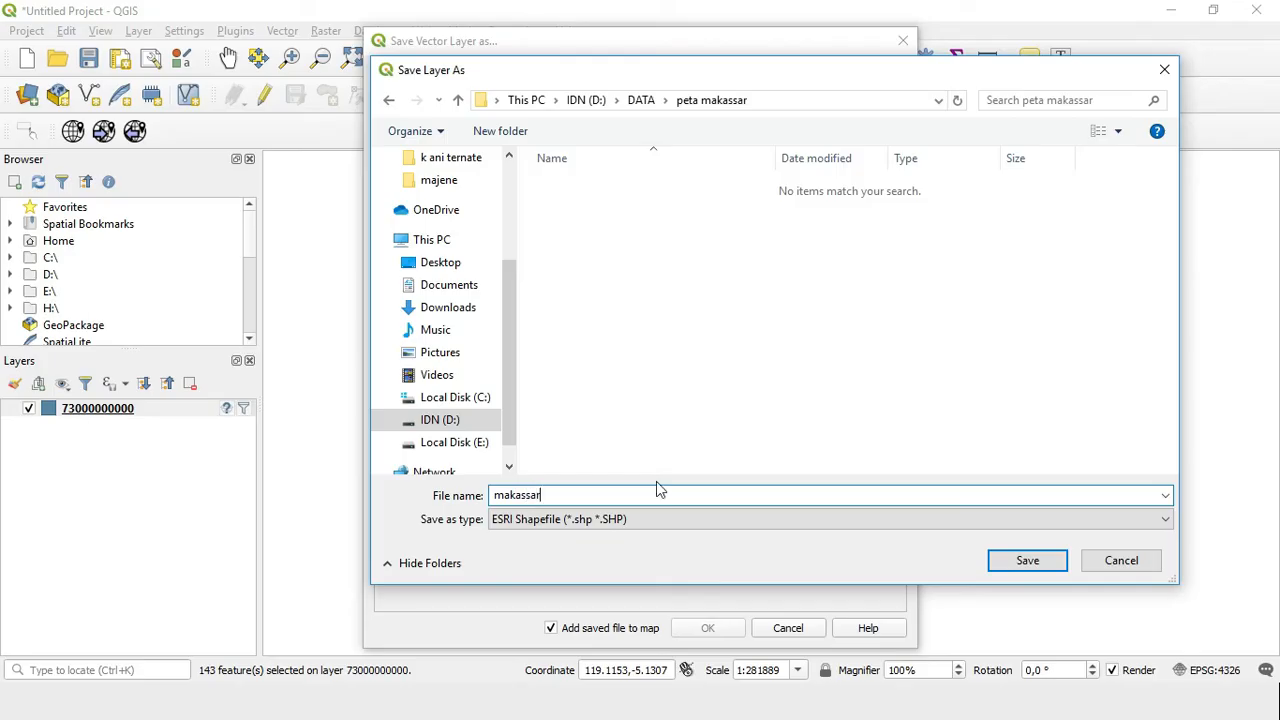
drag(837, 77, 829, 143)
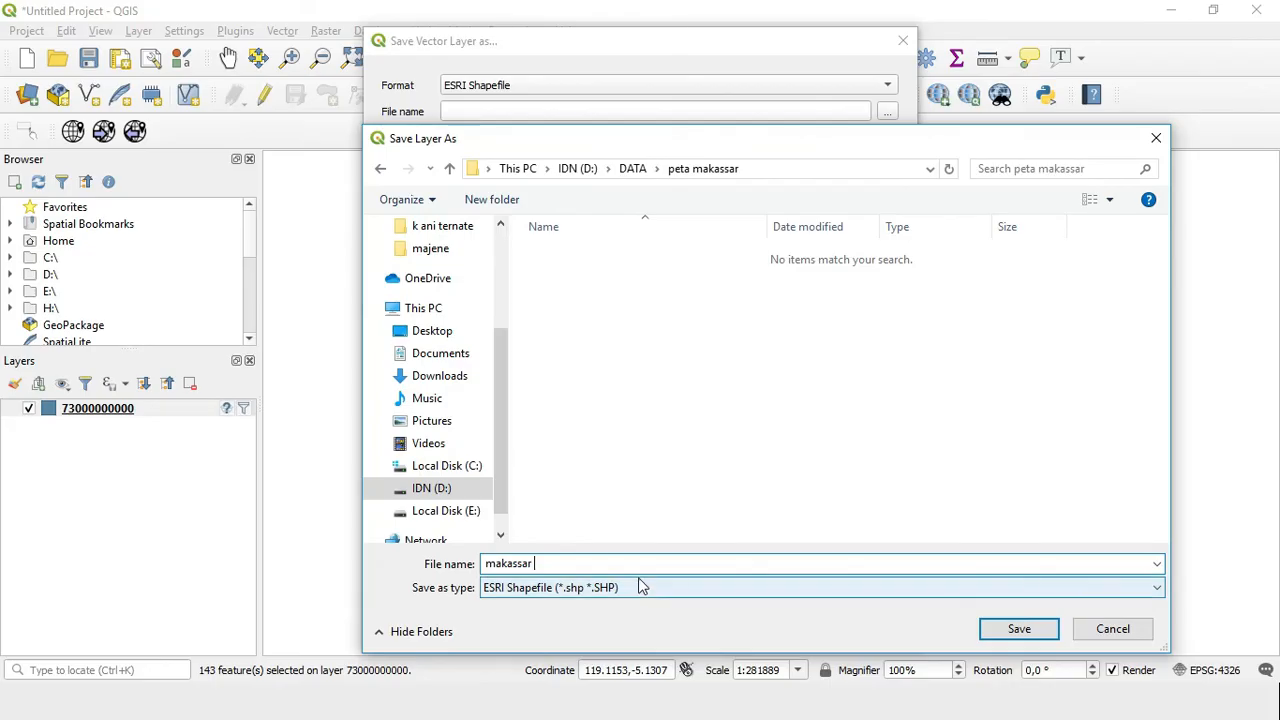
text(lurahan)
click(1015, 629)
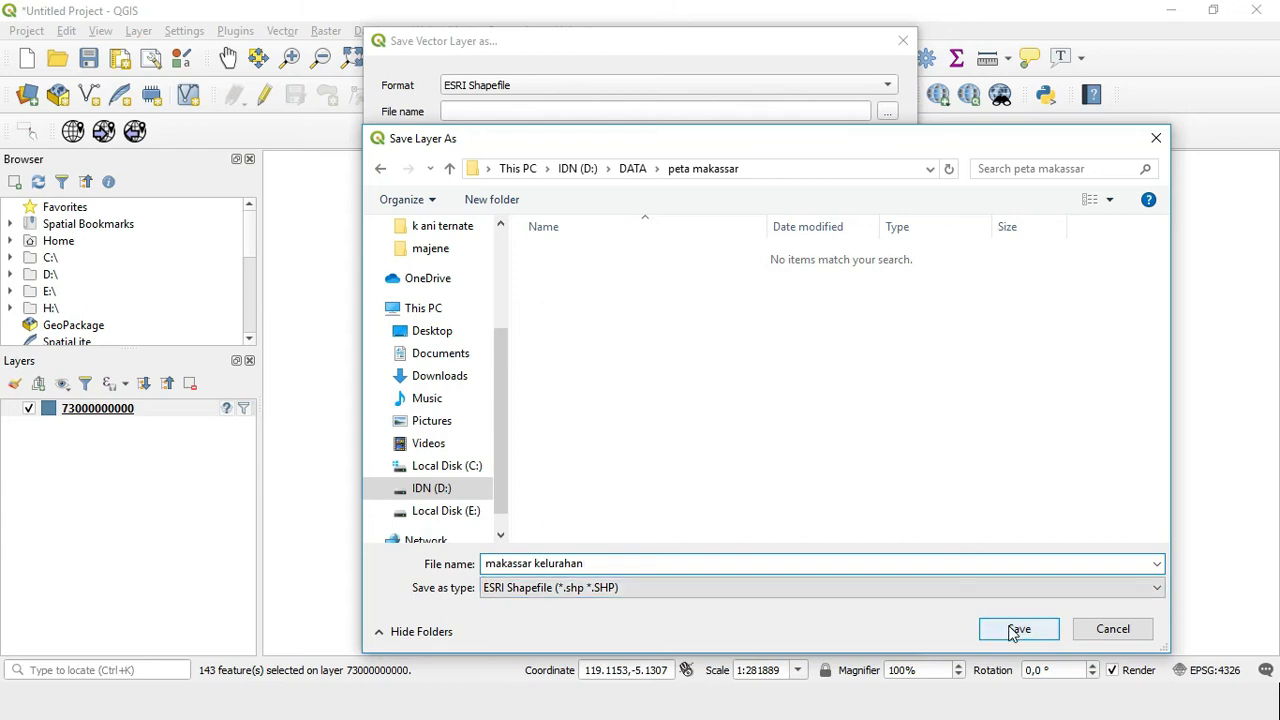
click(1017, 629)
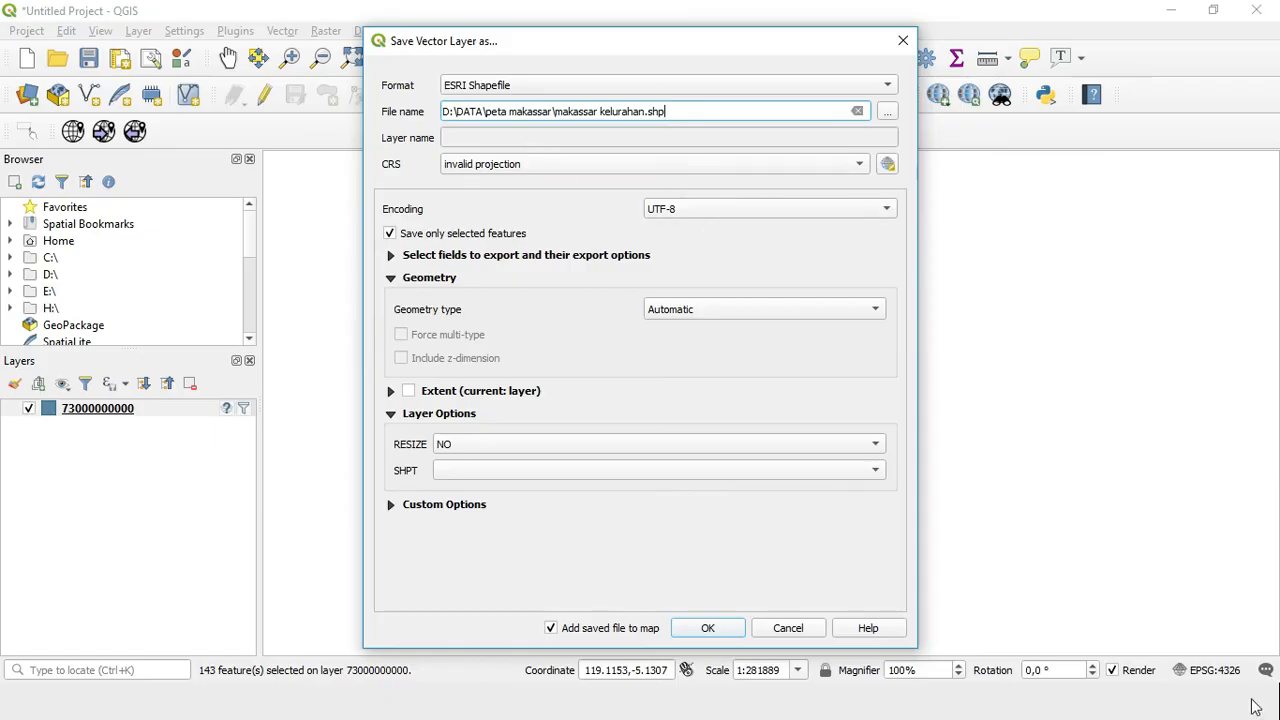
Set the exported layer's CRS to Project CRS: EPSG:4326 - WGS 84.
click(866, 168)
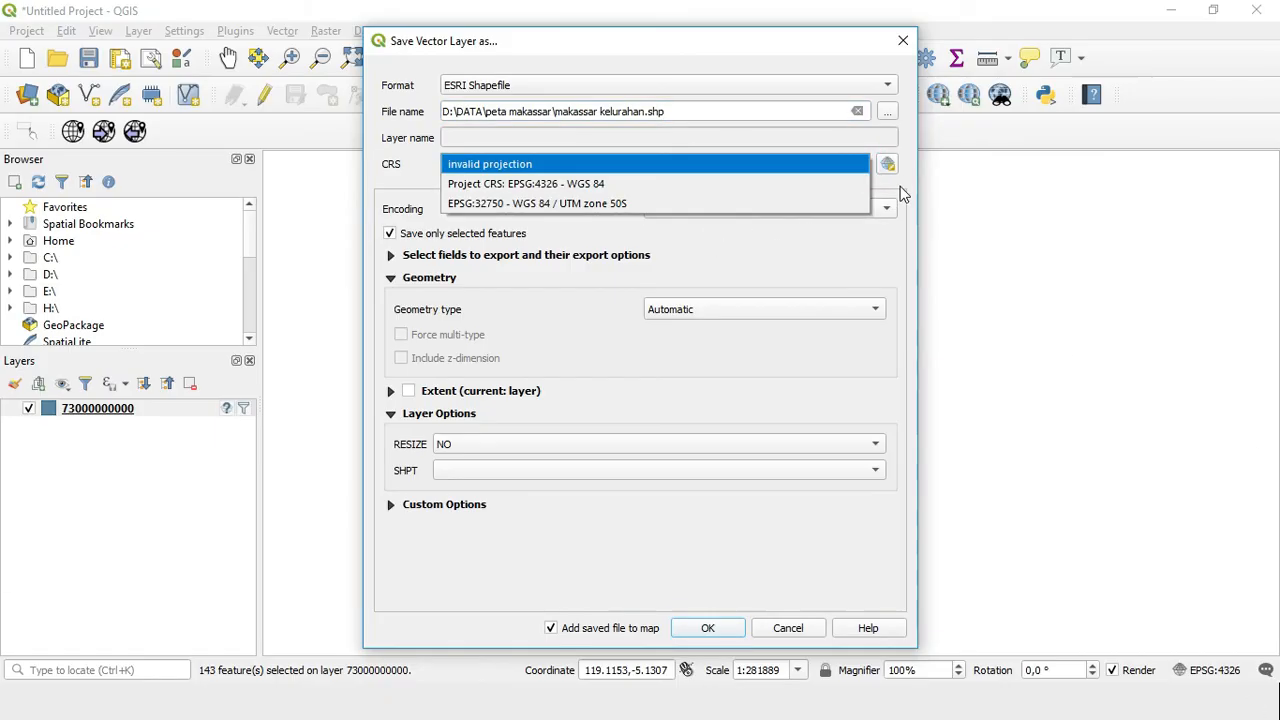
click(903, 190)
click(835, 164)
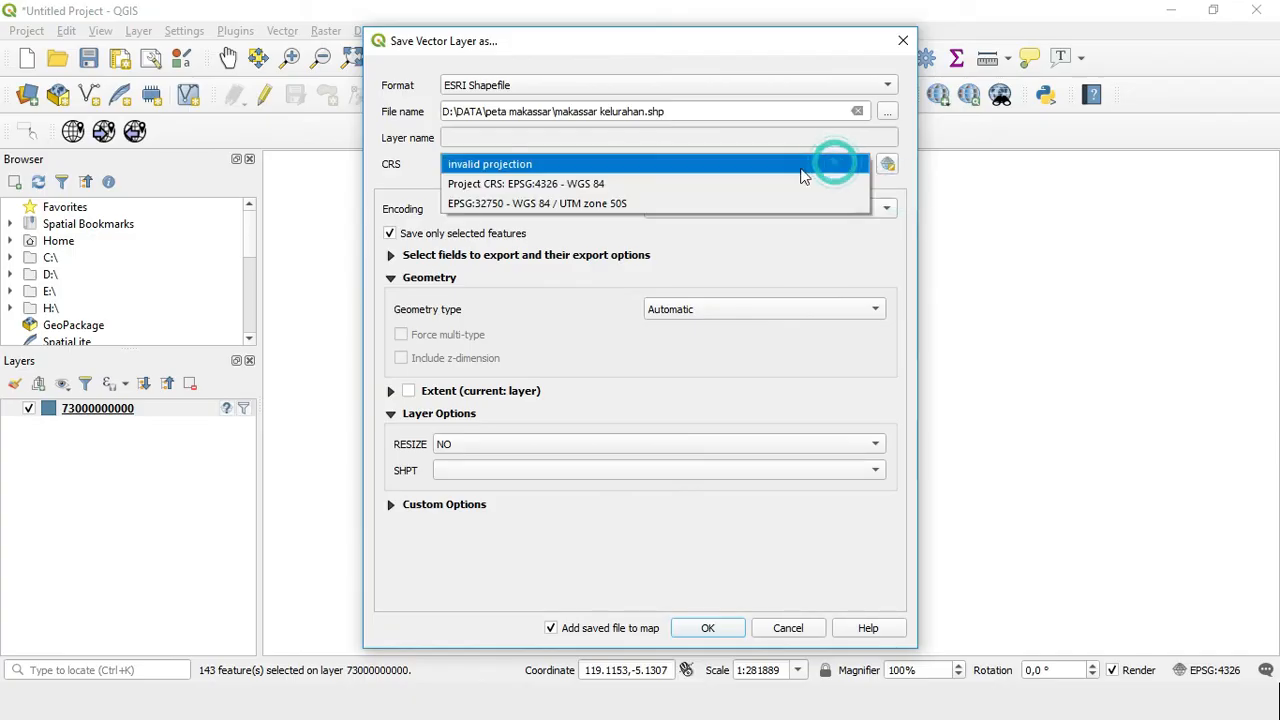
click(672, 186)
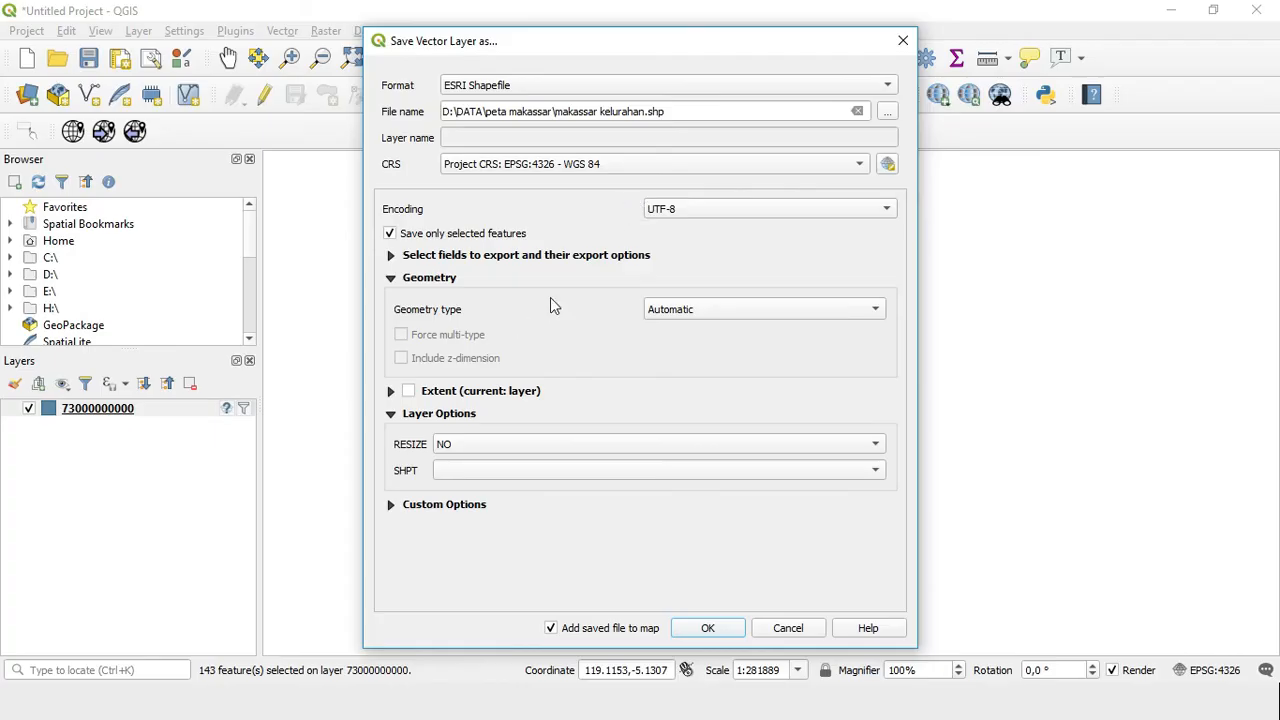
Choose WGS 84 (EPSG:4326) as the export CRS by filtering for 4326, and run the shapefile export.
click(888, 166)
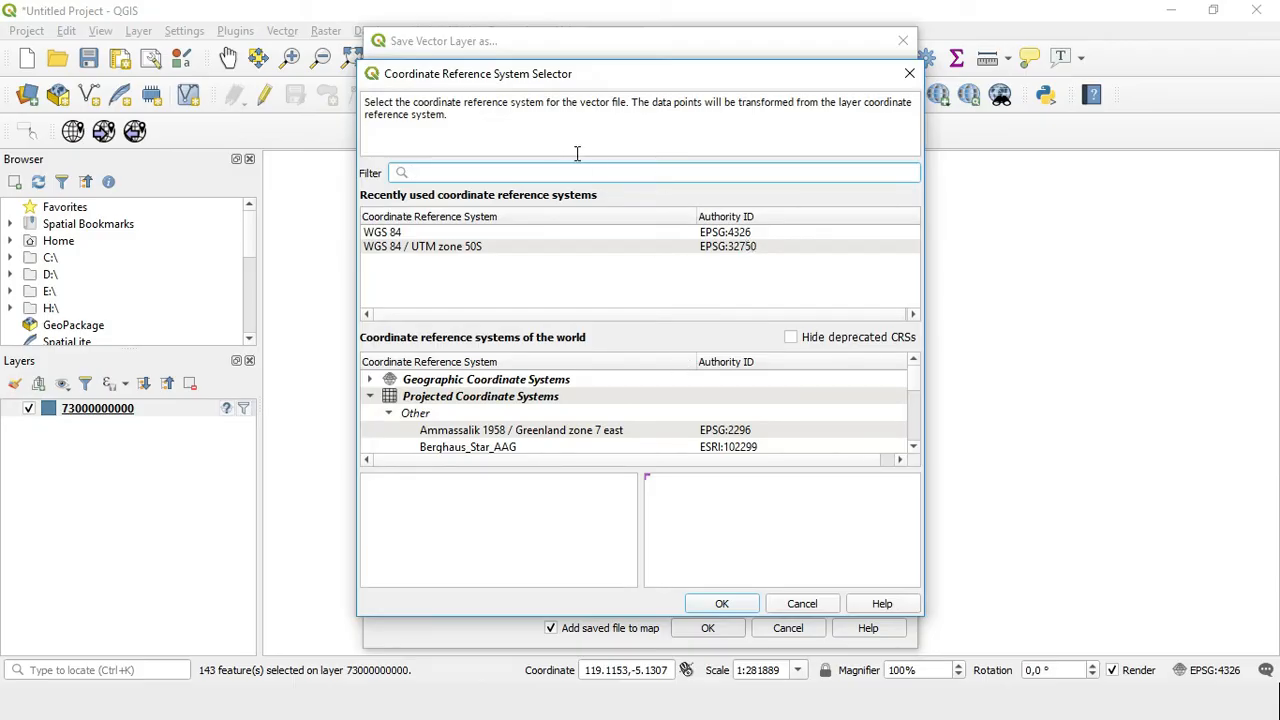
text(432)
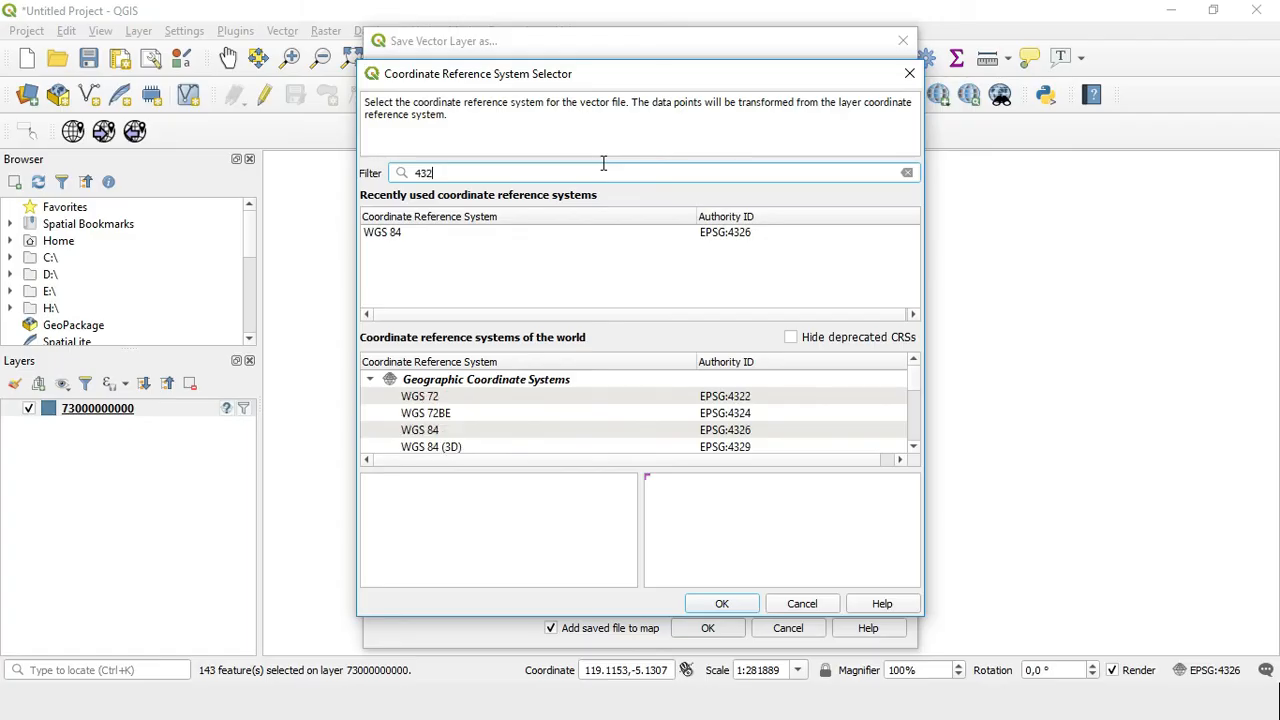
text(6)
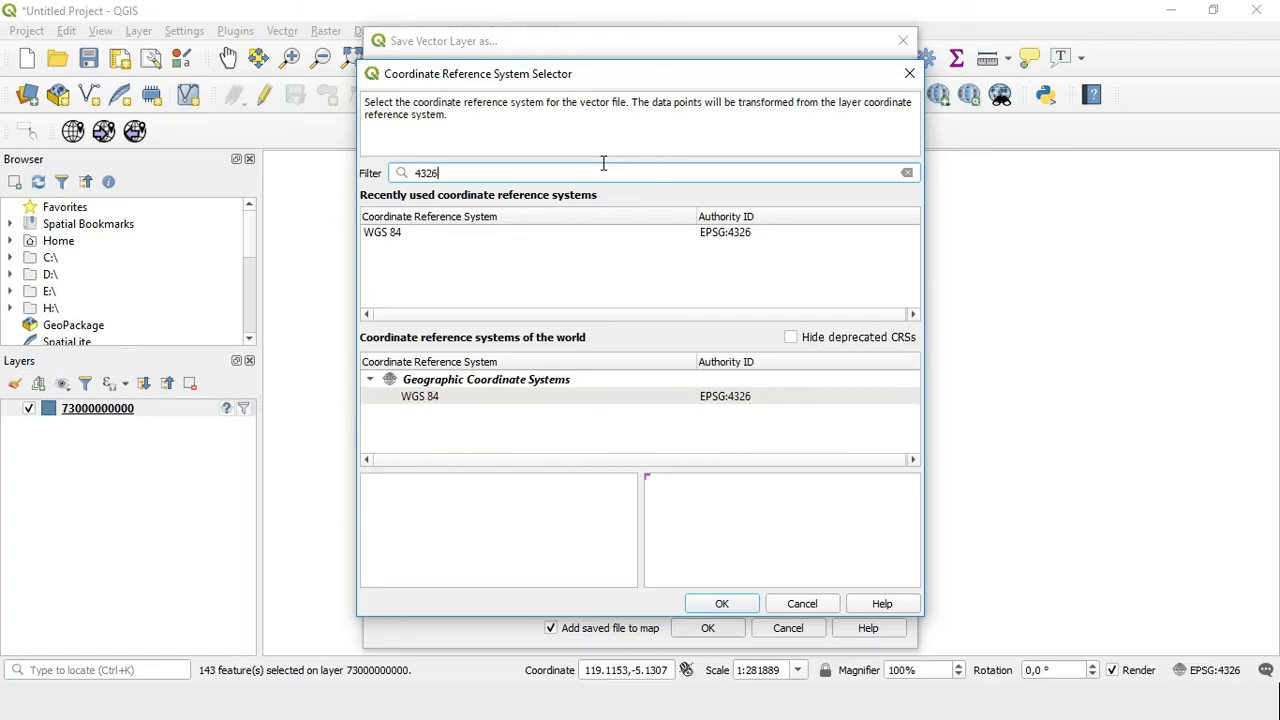
click(525, 399)
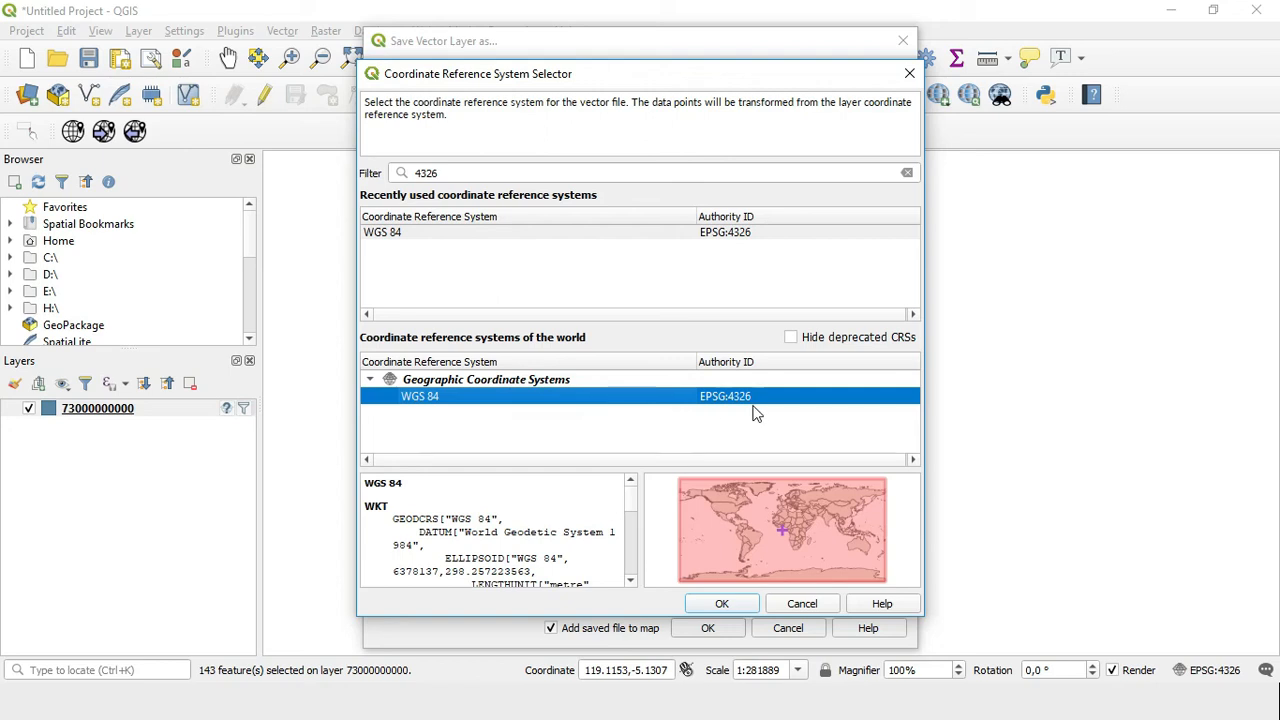
click(722, 605)
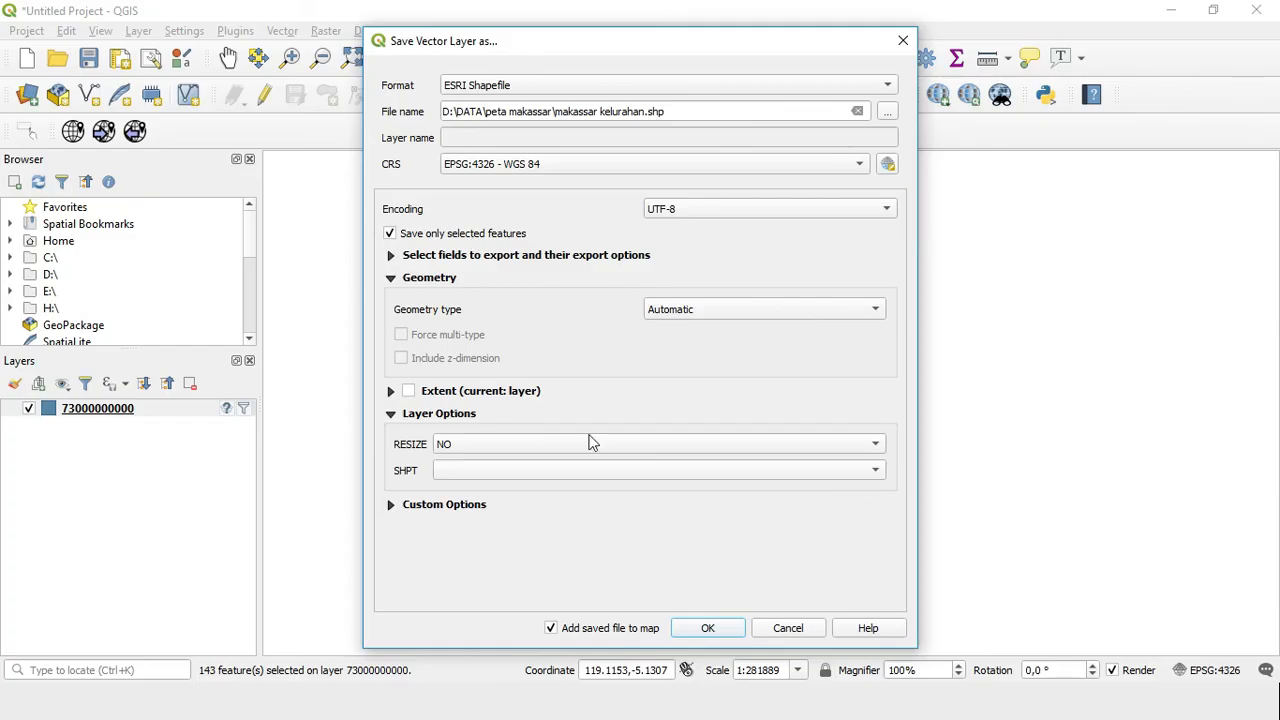
click(710, 630)
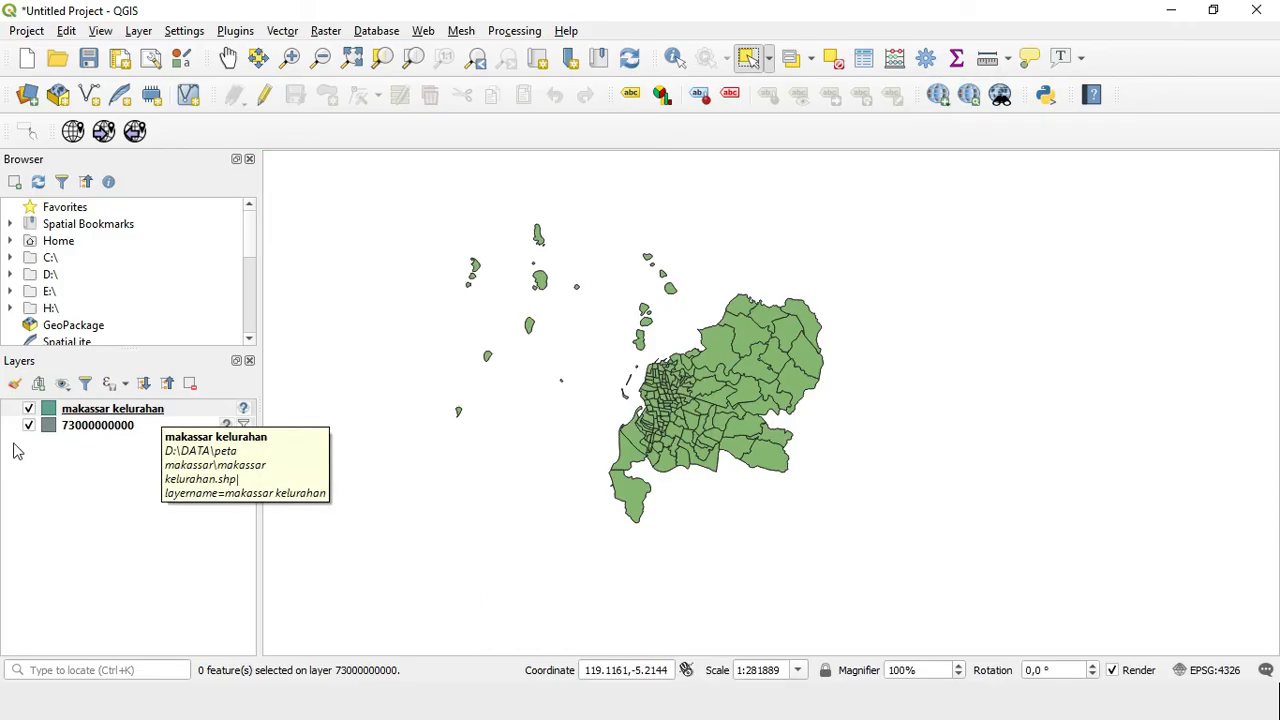
double_click(120, 426)
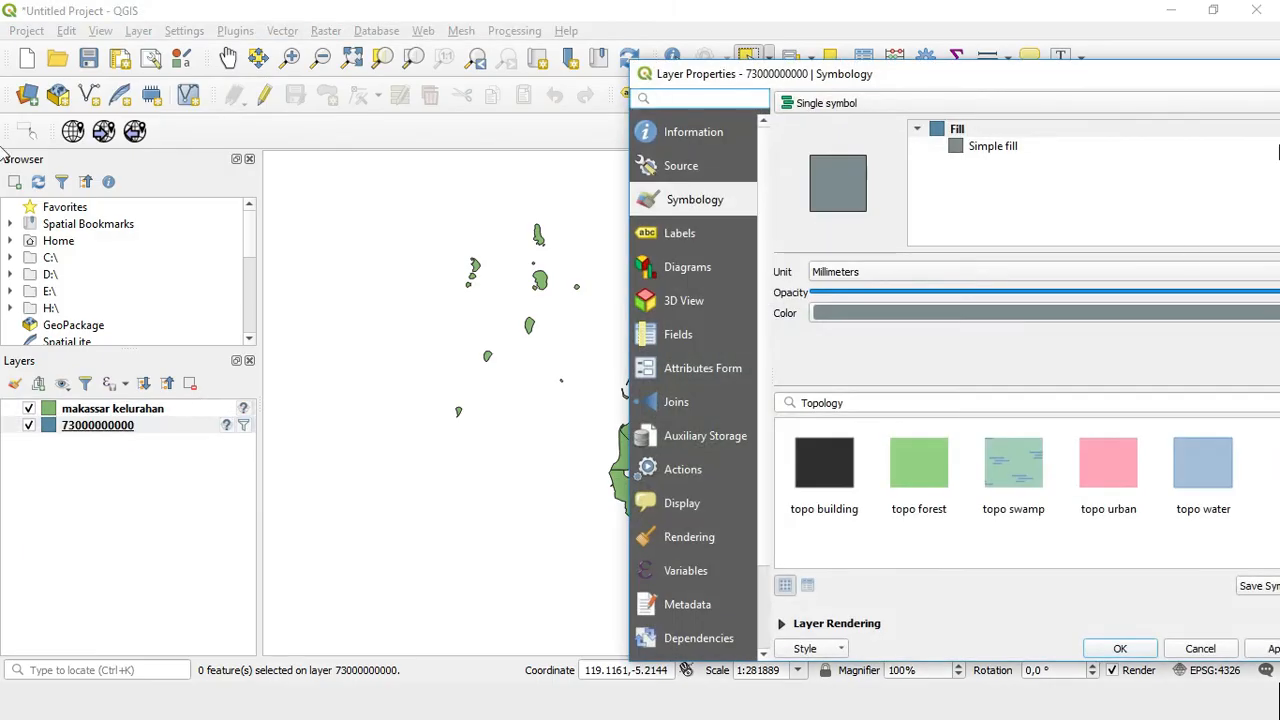
drag(1109, 78, 975, 65)
click(1256, 61)
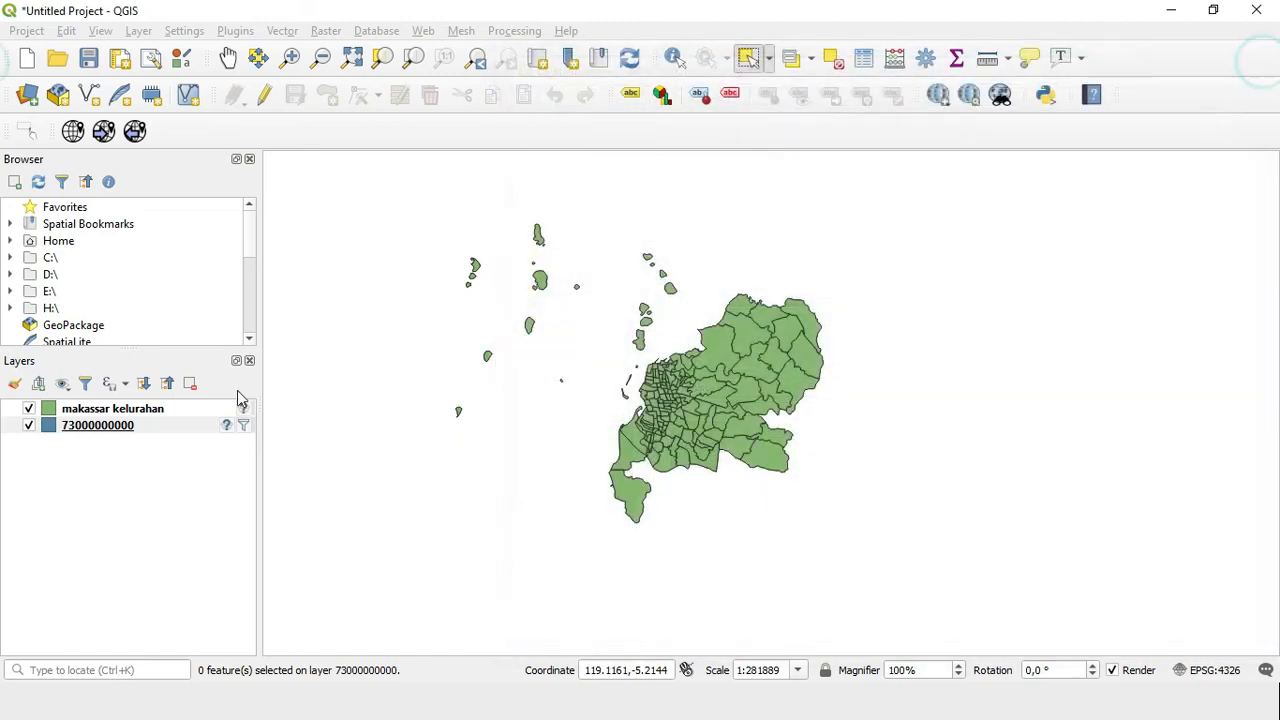
click(200, 426)
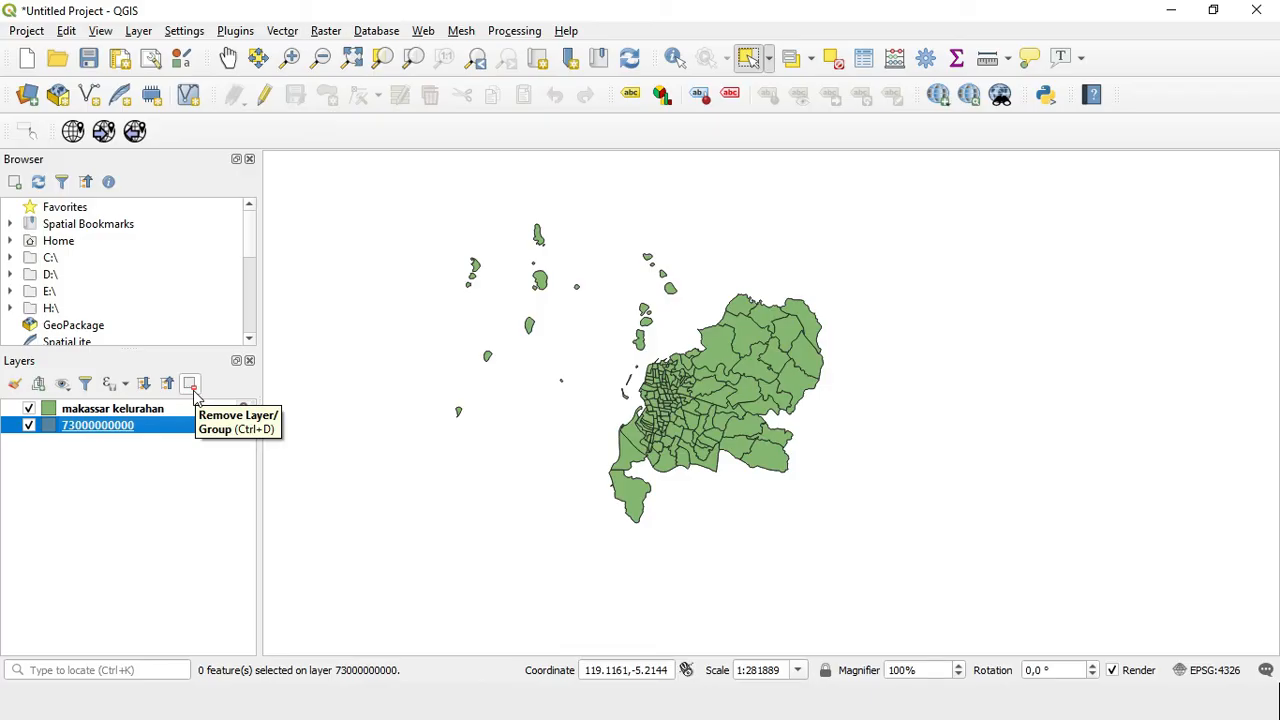
click(192, 389)
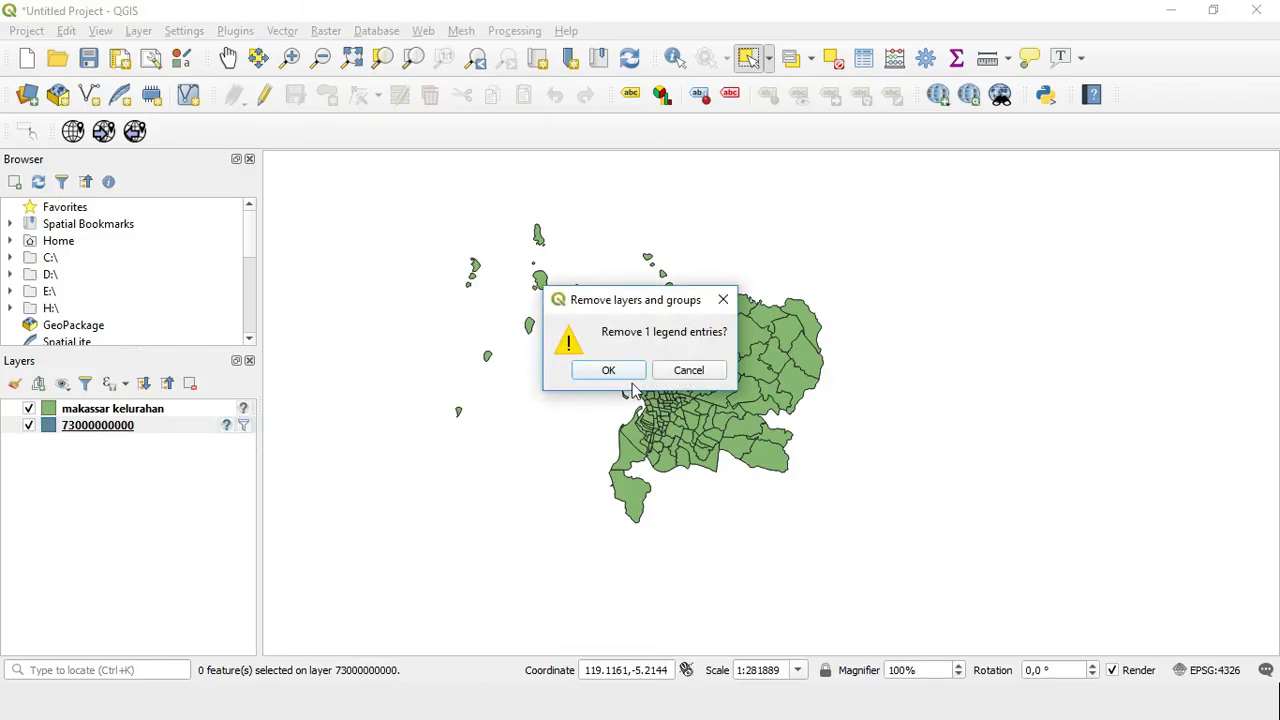
click(596, 368)
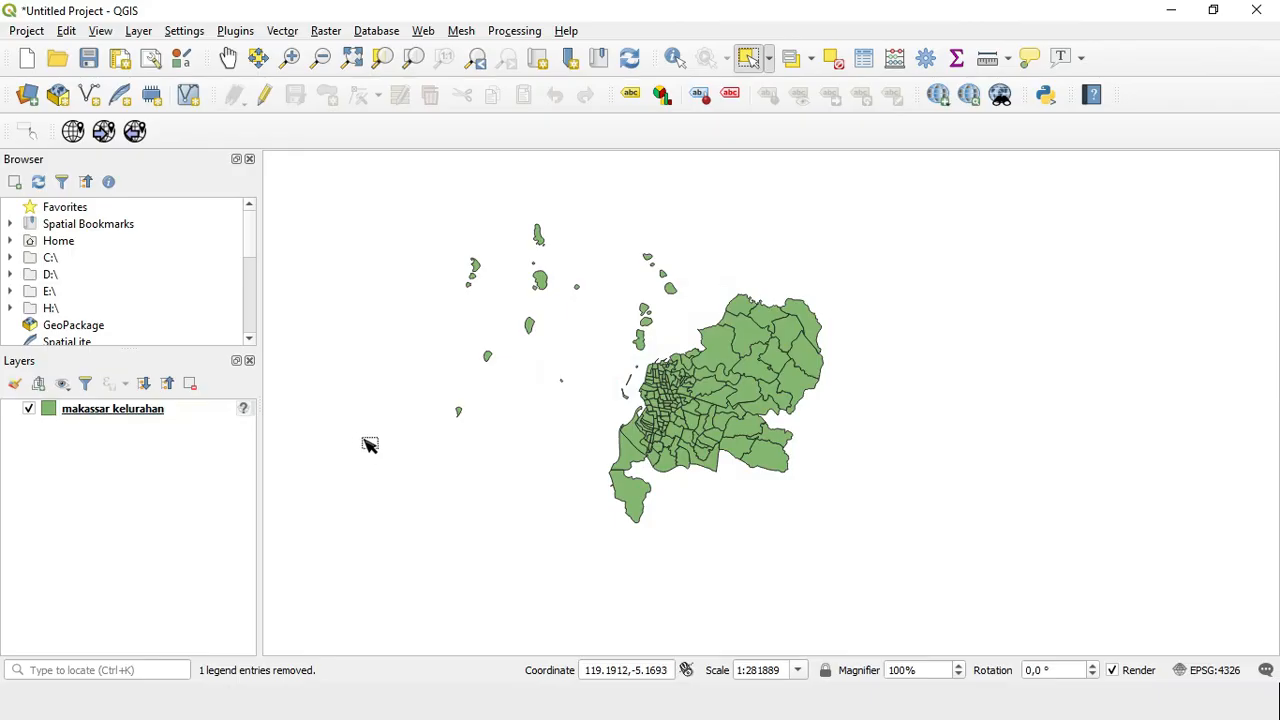
Select the seven BIRING KANAYA rows in the makassar kelurahan attribute table and view them on the map.
click(170, 415)
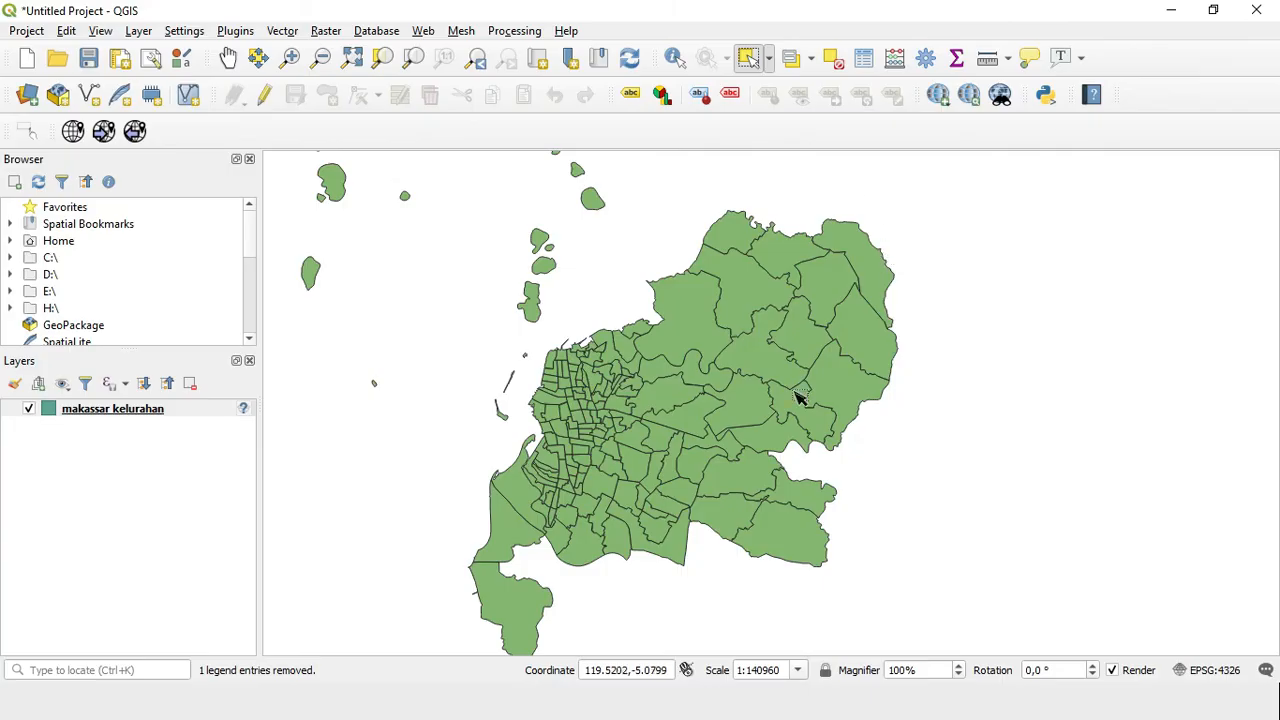
click(864, 57)
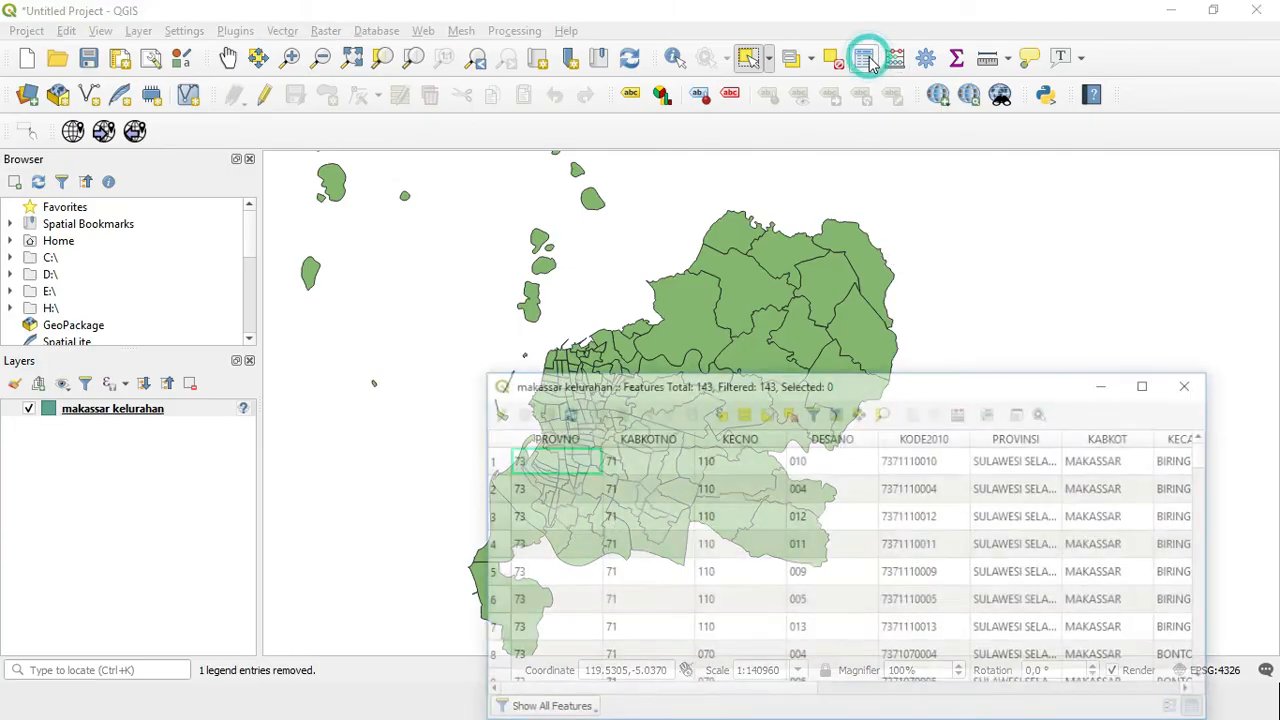
drag(1070, 388, 974, 327)
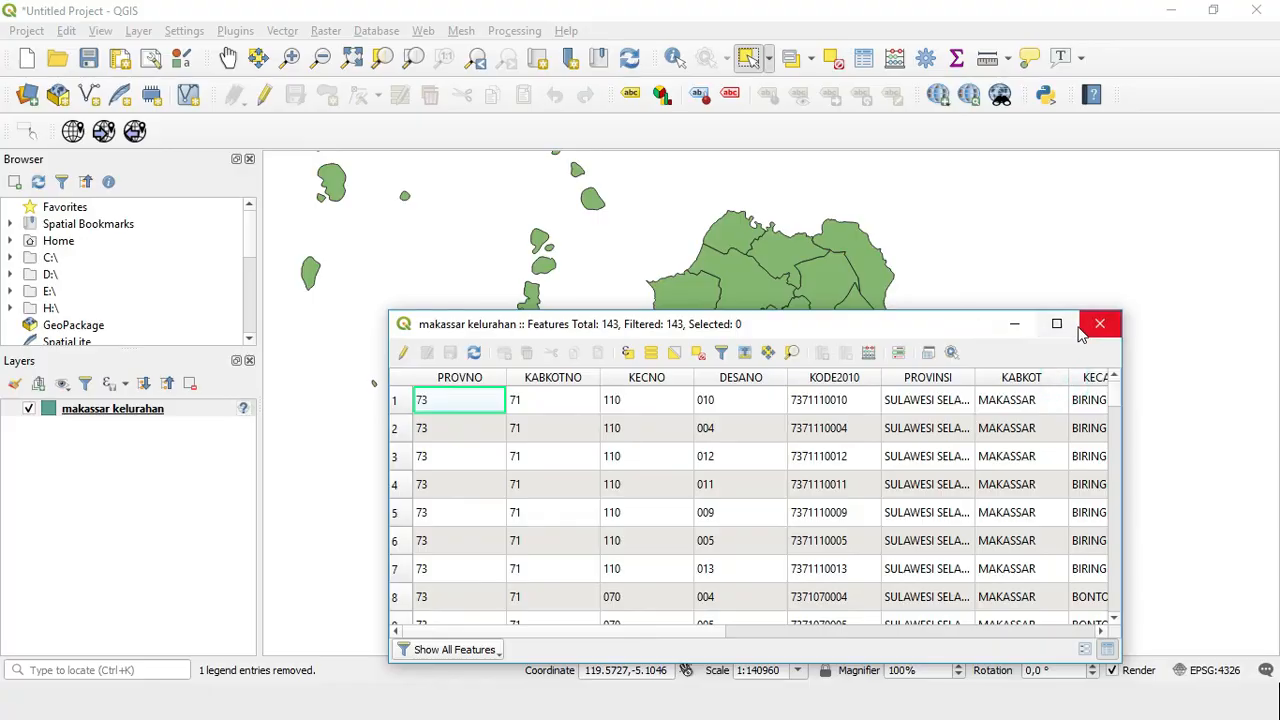
click(1058, 323)
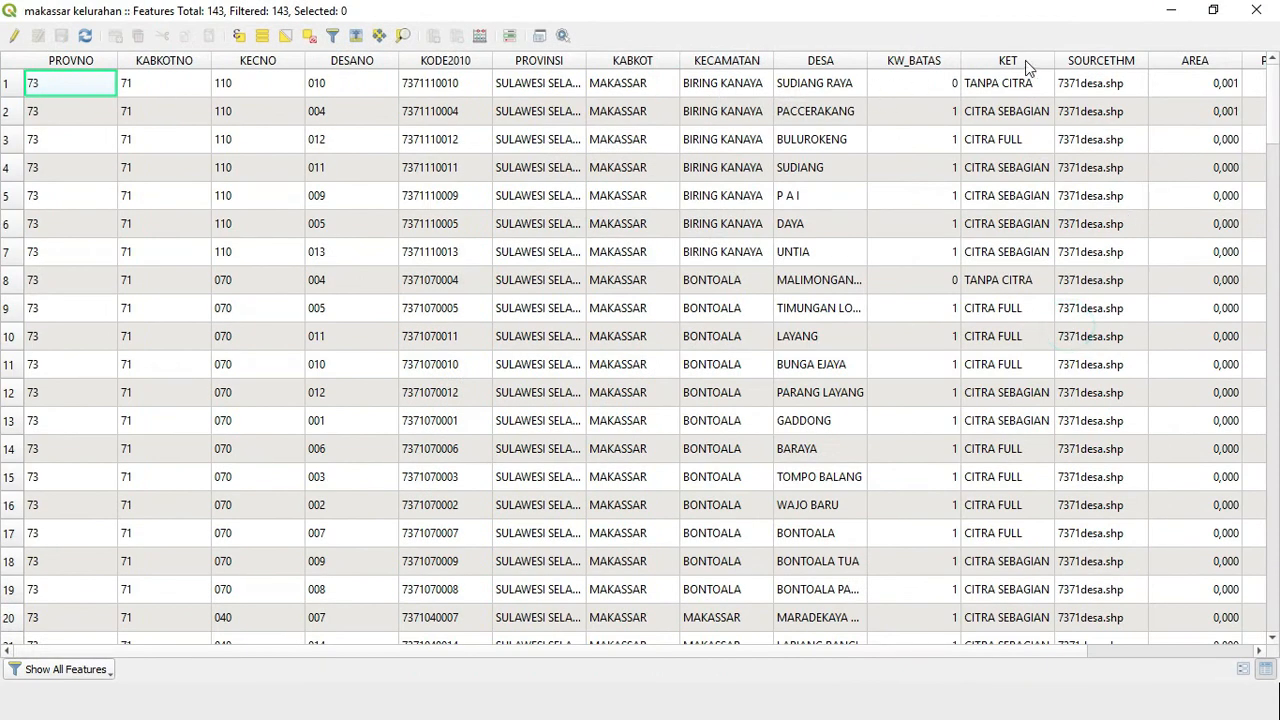
drag(5, 90, 10, 270)
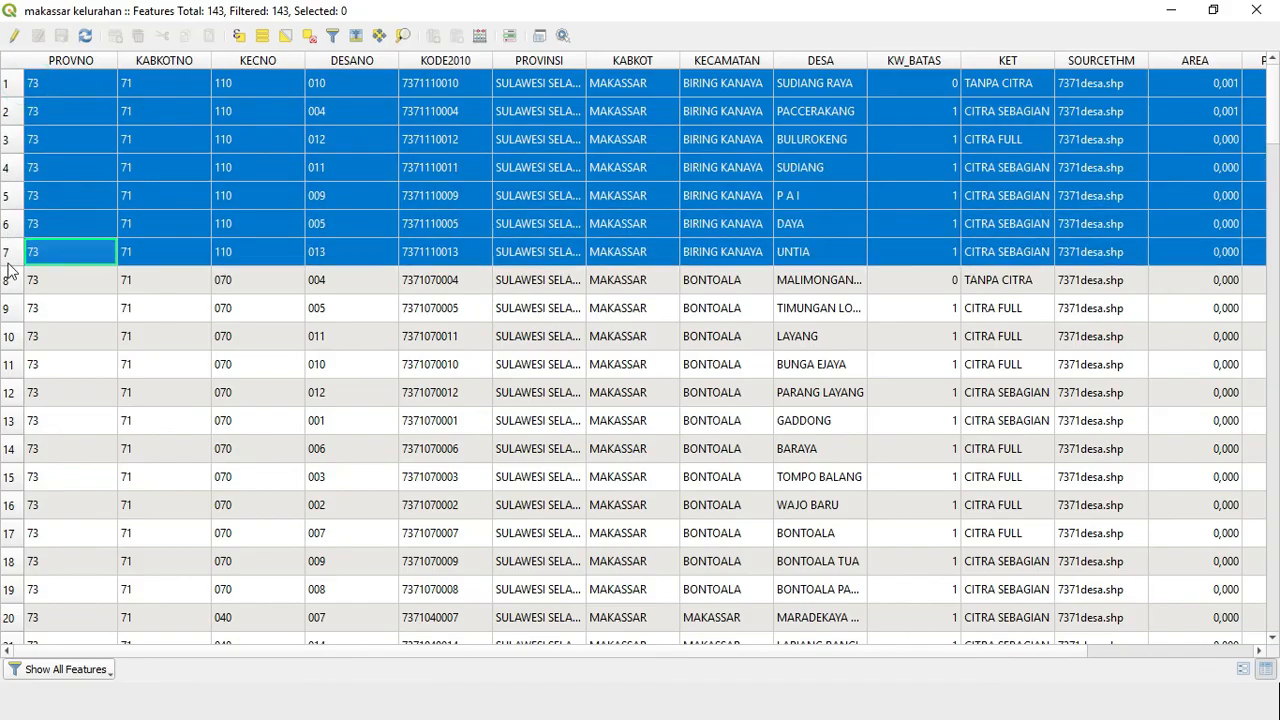
click(1171, 10)
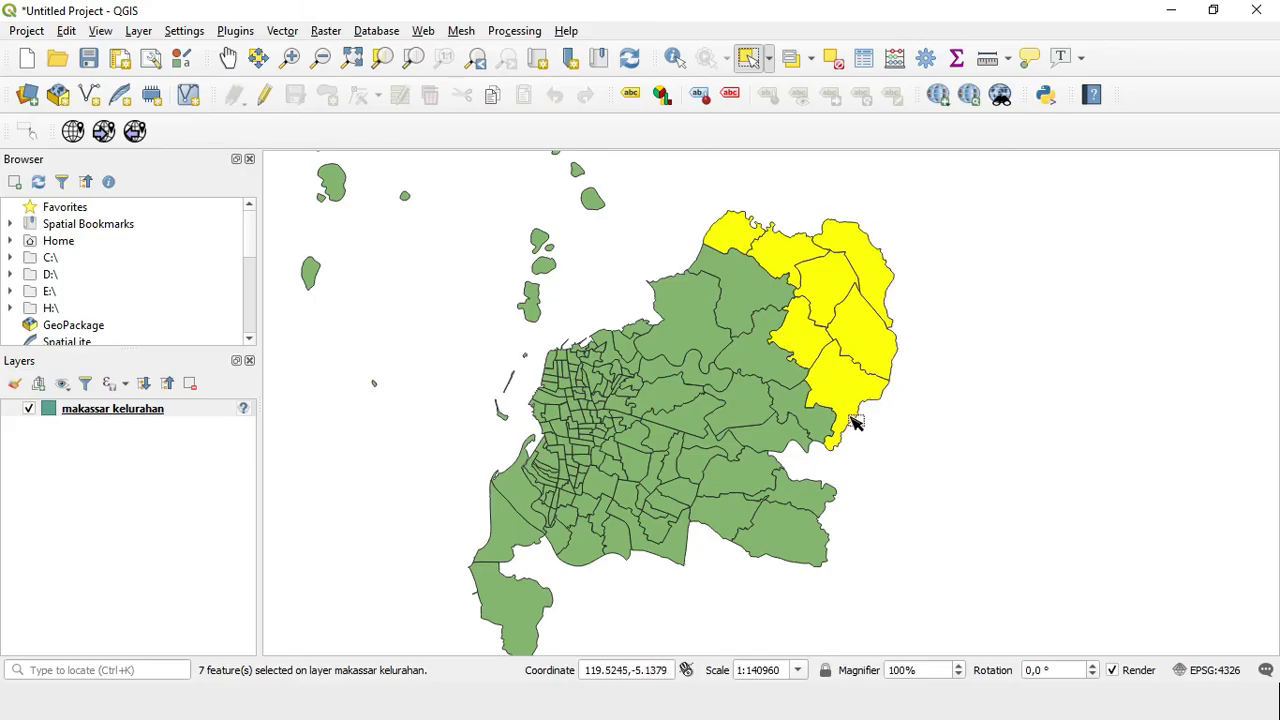
Select the individual village polygons of Biring Kanaya one at a time on the map, and clear the selection.
click(745, 245)
click(770, 243)
click(823, 278)
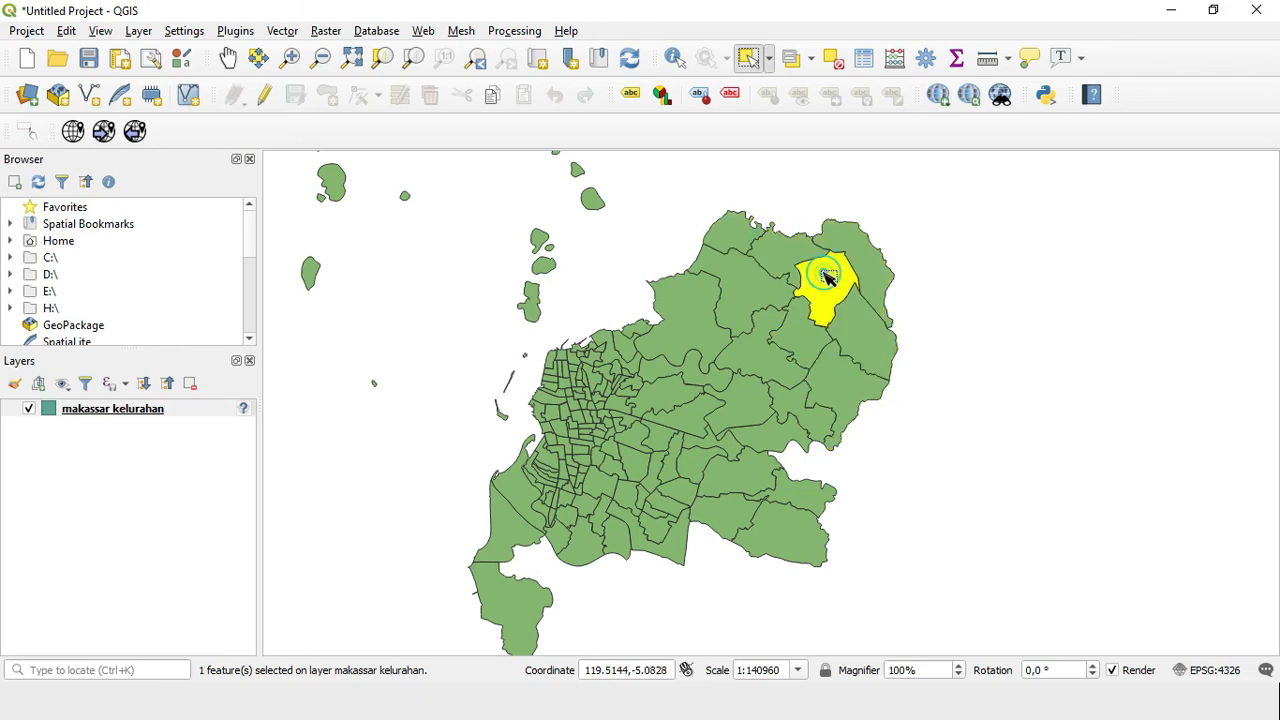
click(866, 338)
click(802, 340)
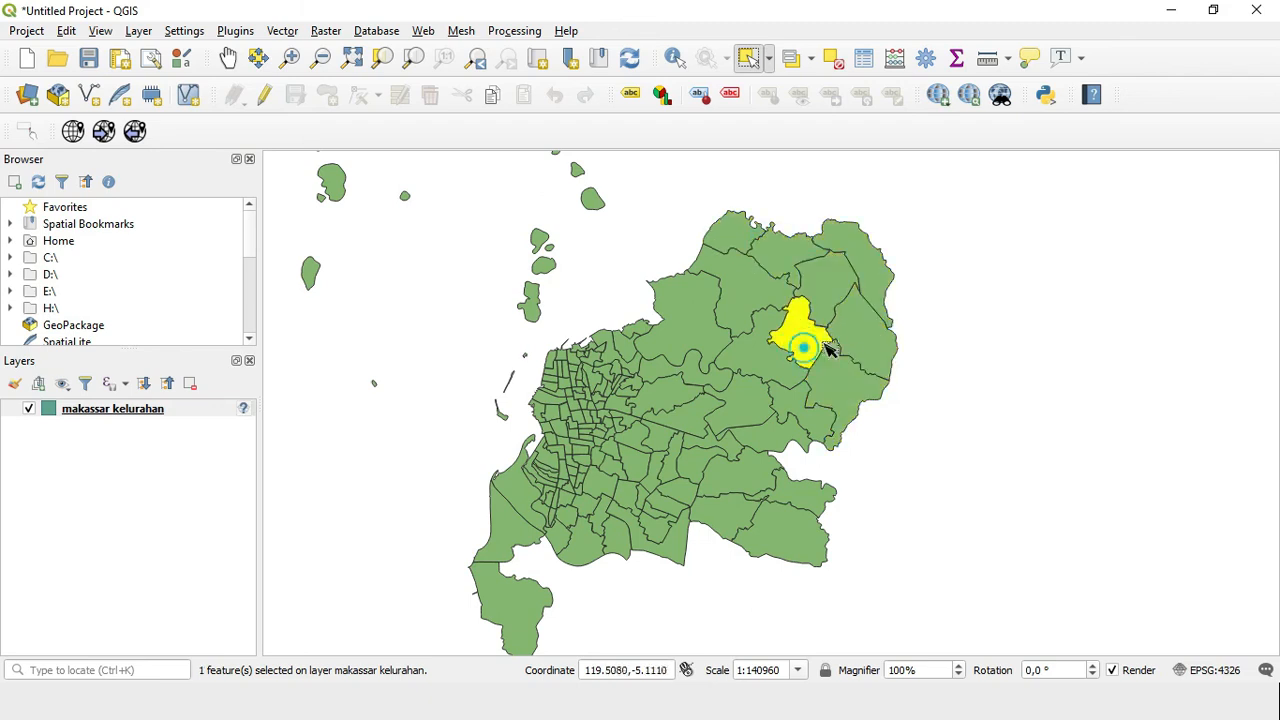
click(878, 283)
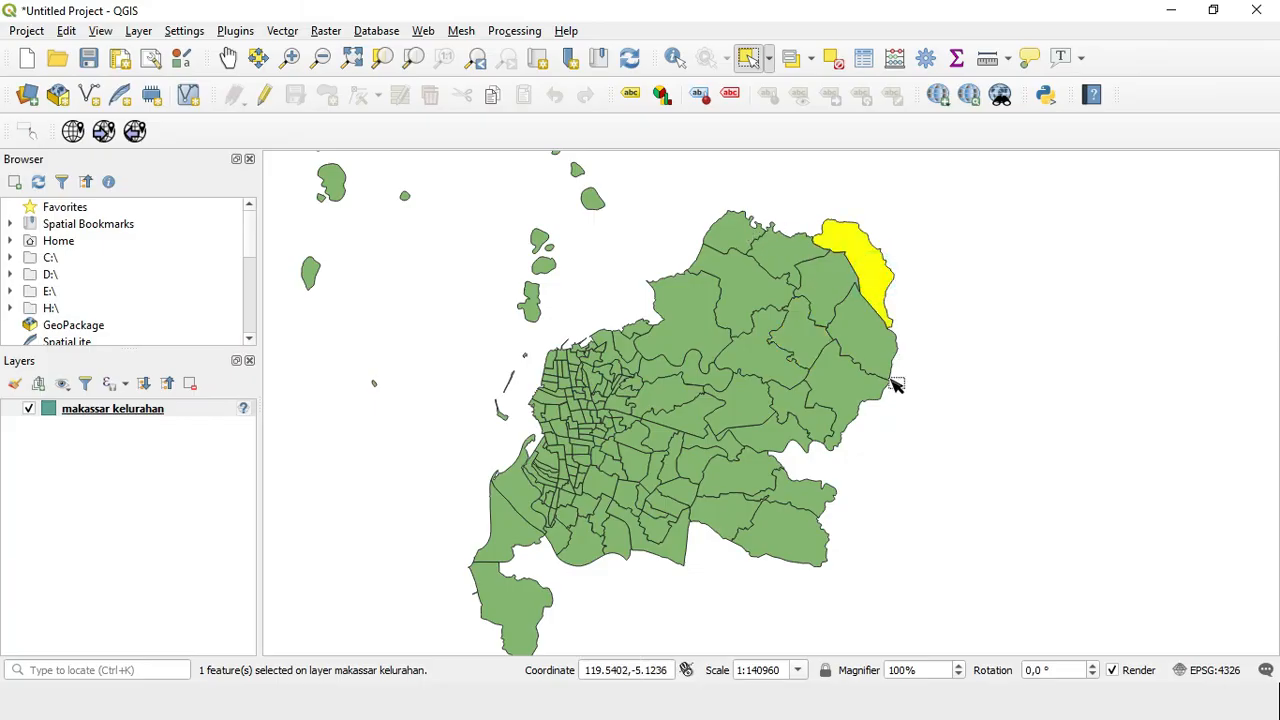
click(833, 58)
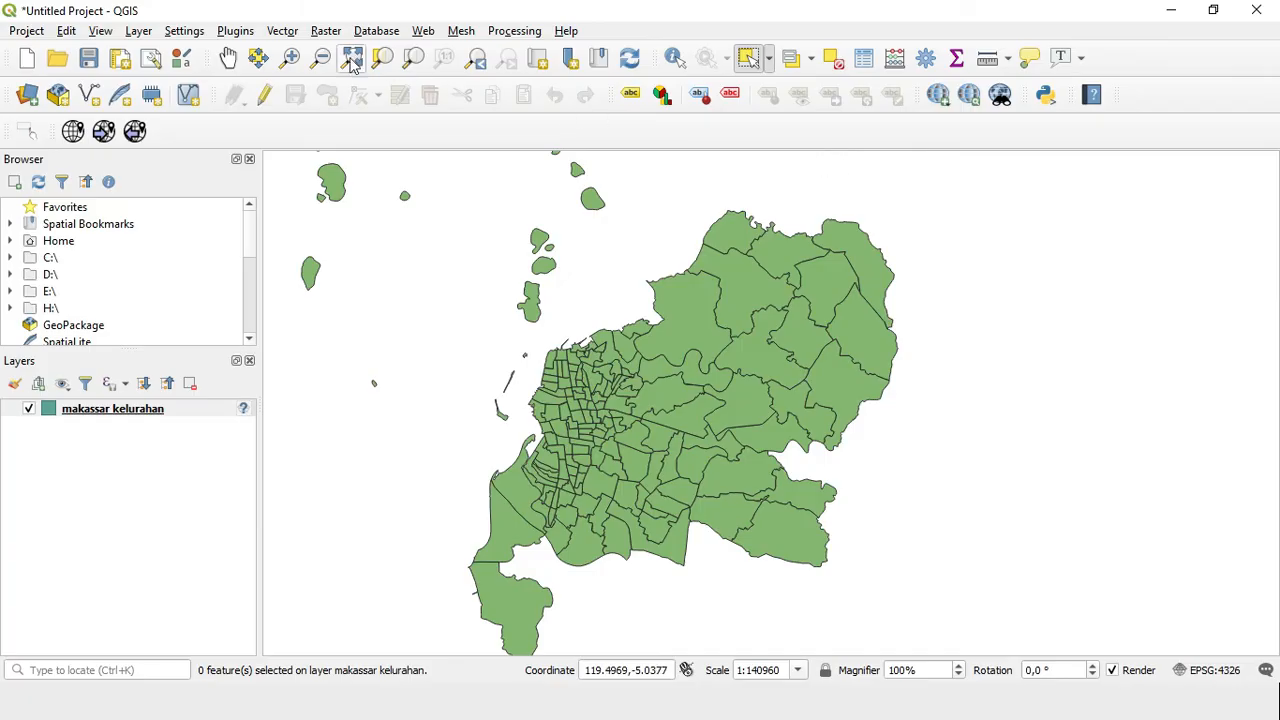
Start the Dissolve geoprocessing tool on makassar kelurahan with KECAMATAN as the dissolve field.
click(276, 34)
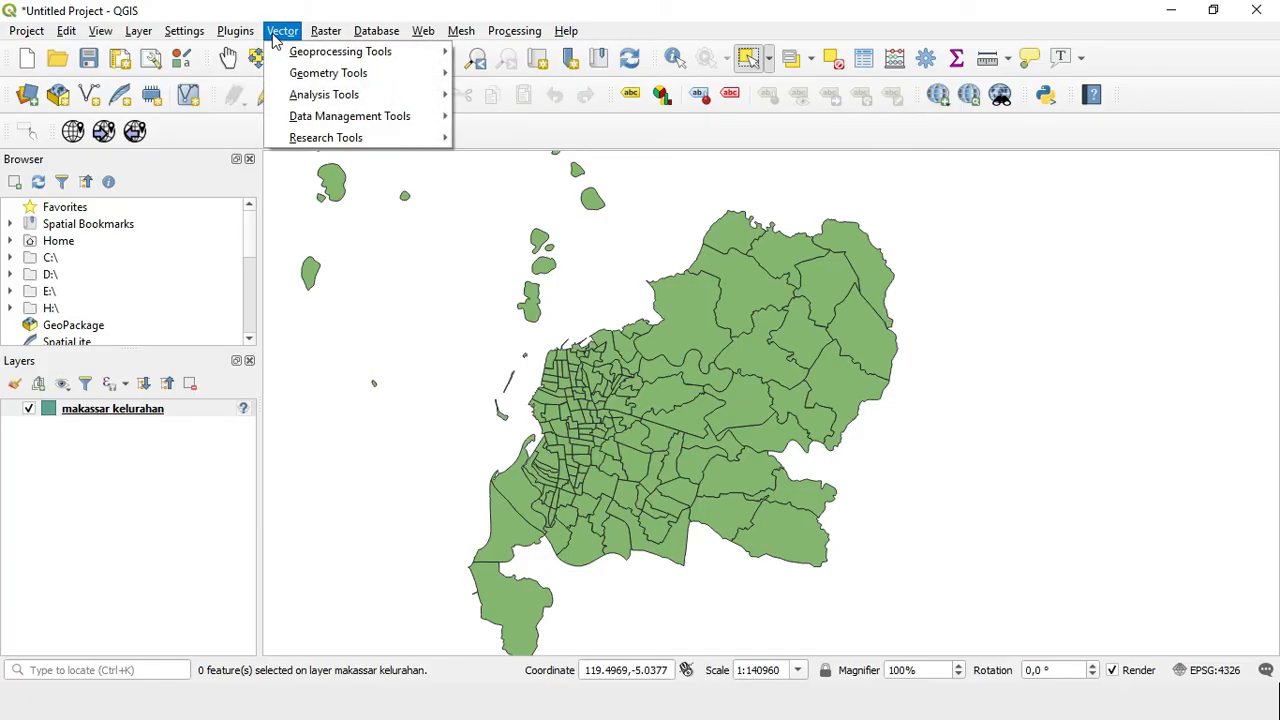
mouse_move(368, 78)
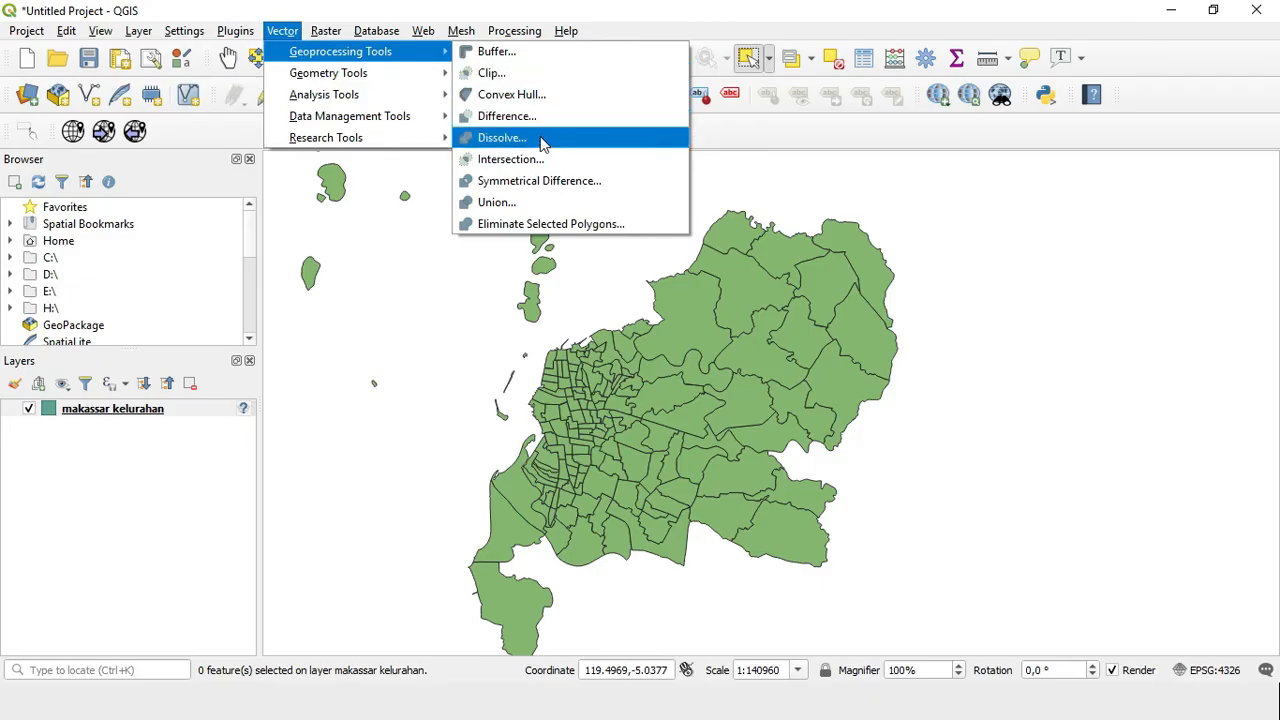
click(542, 142)
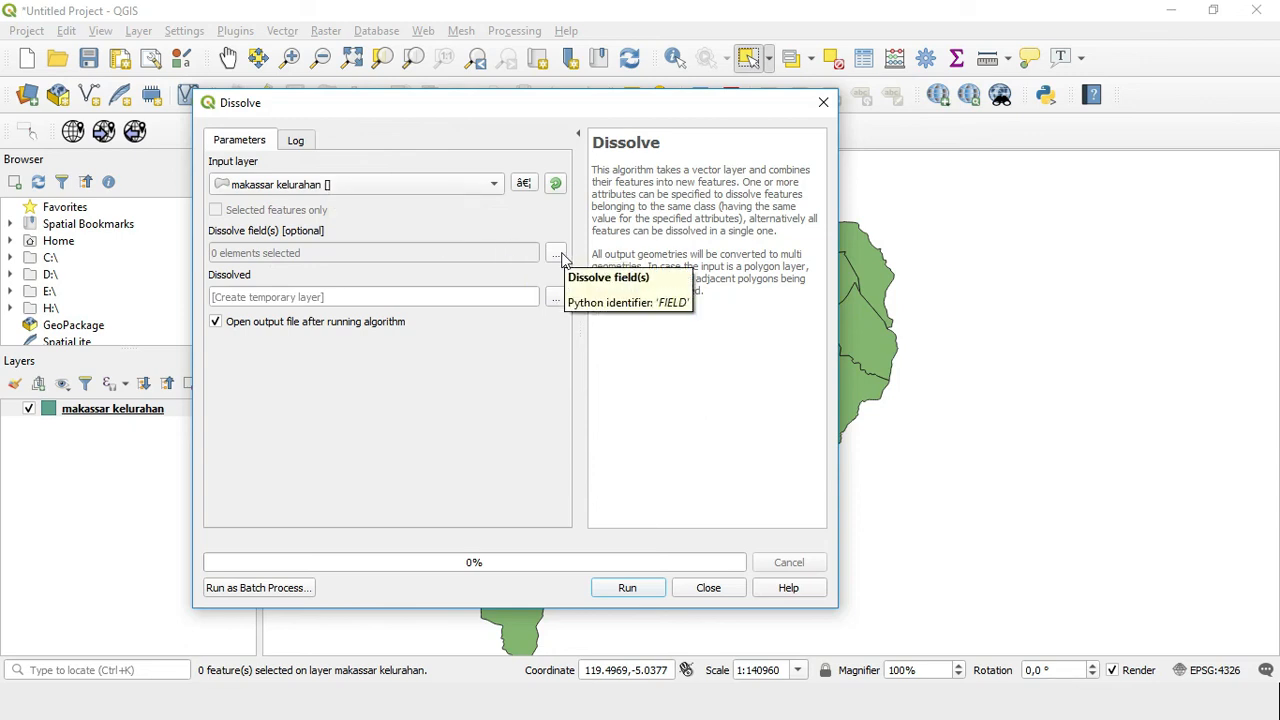
click(555, 254)
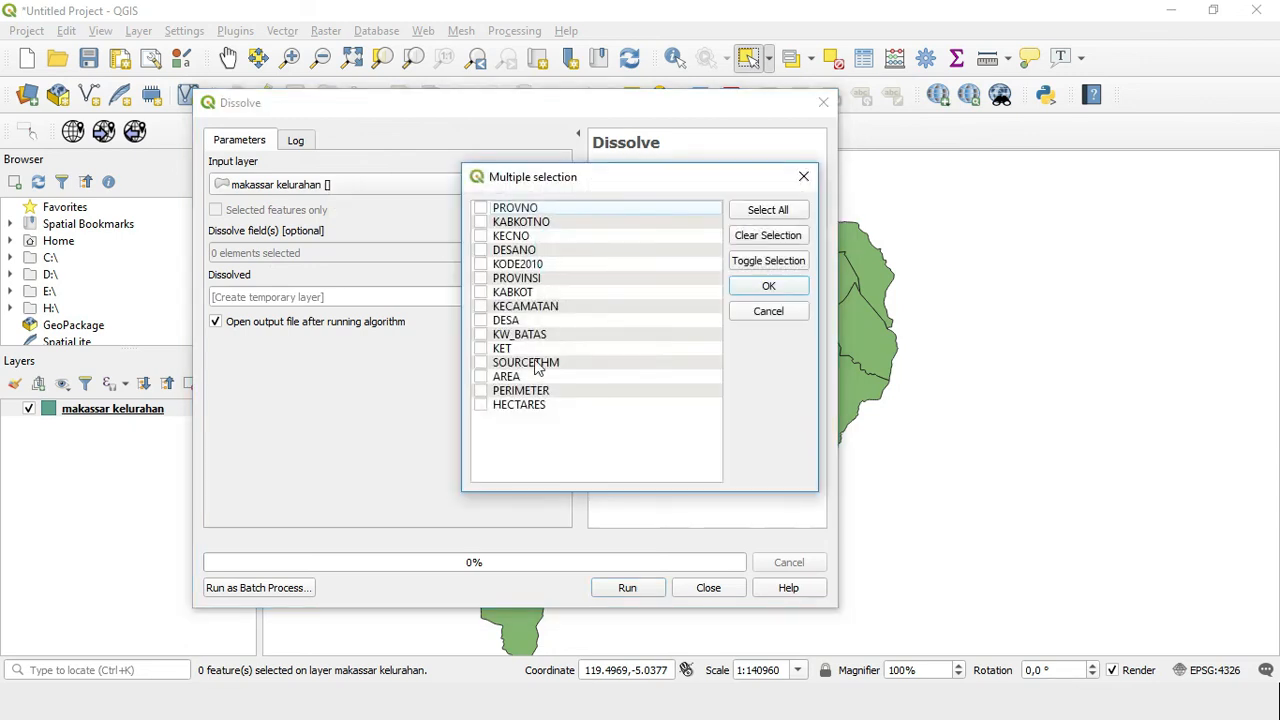
click(481, 306)
click(582, 309)
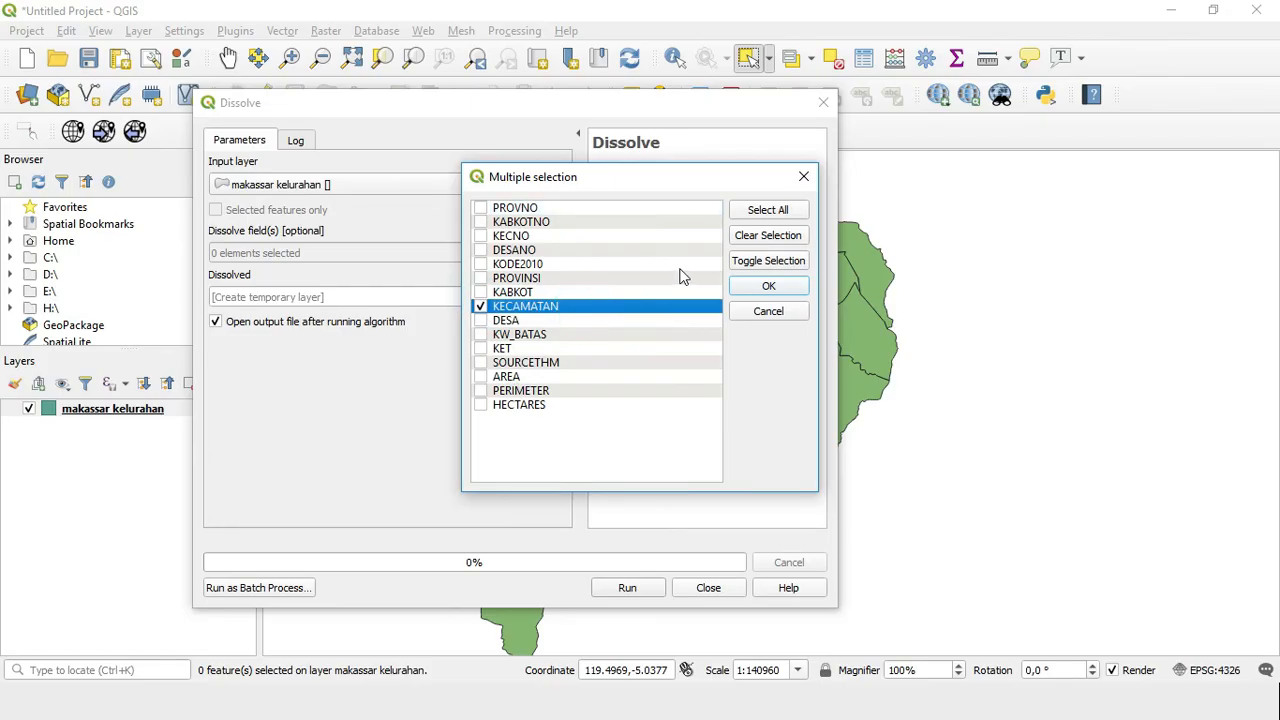
click(766, 289)
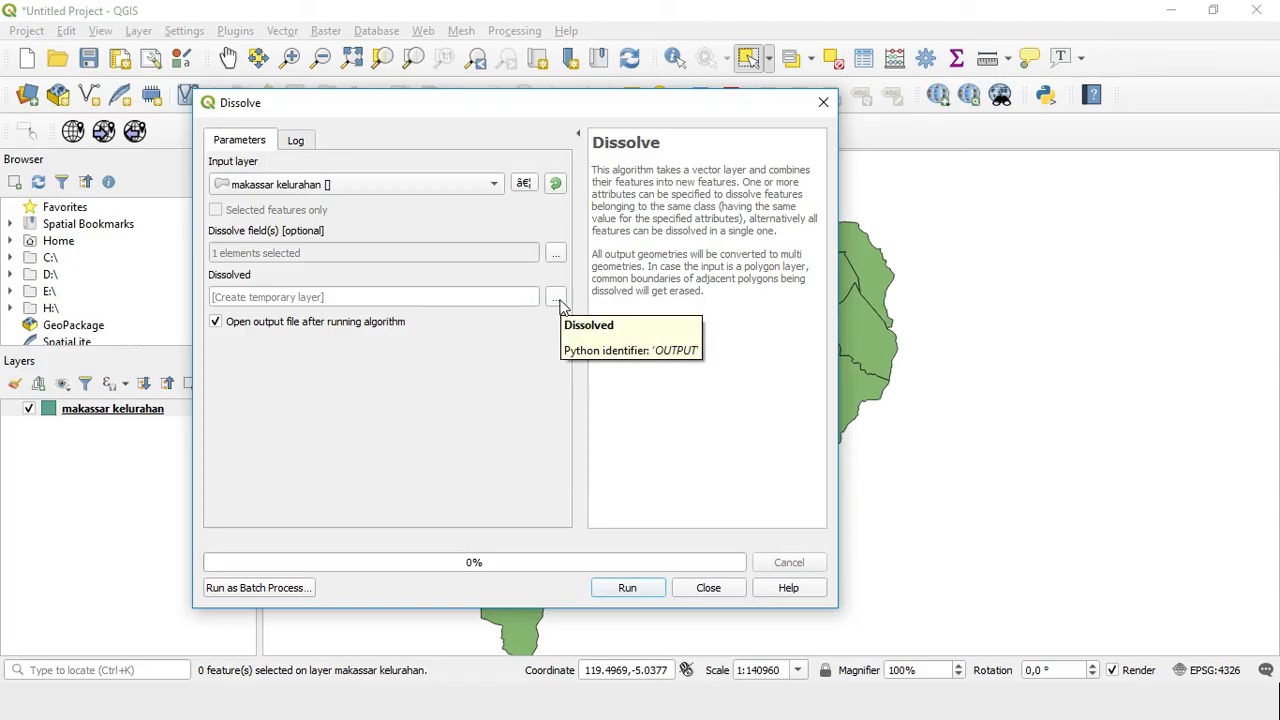
Set the dissolved output to a shapefile named makassar kecamatan in D:/DATA/peta makassar and run the dissolve.
click(558, 303)
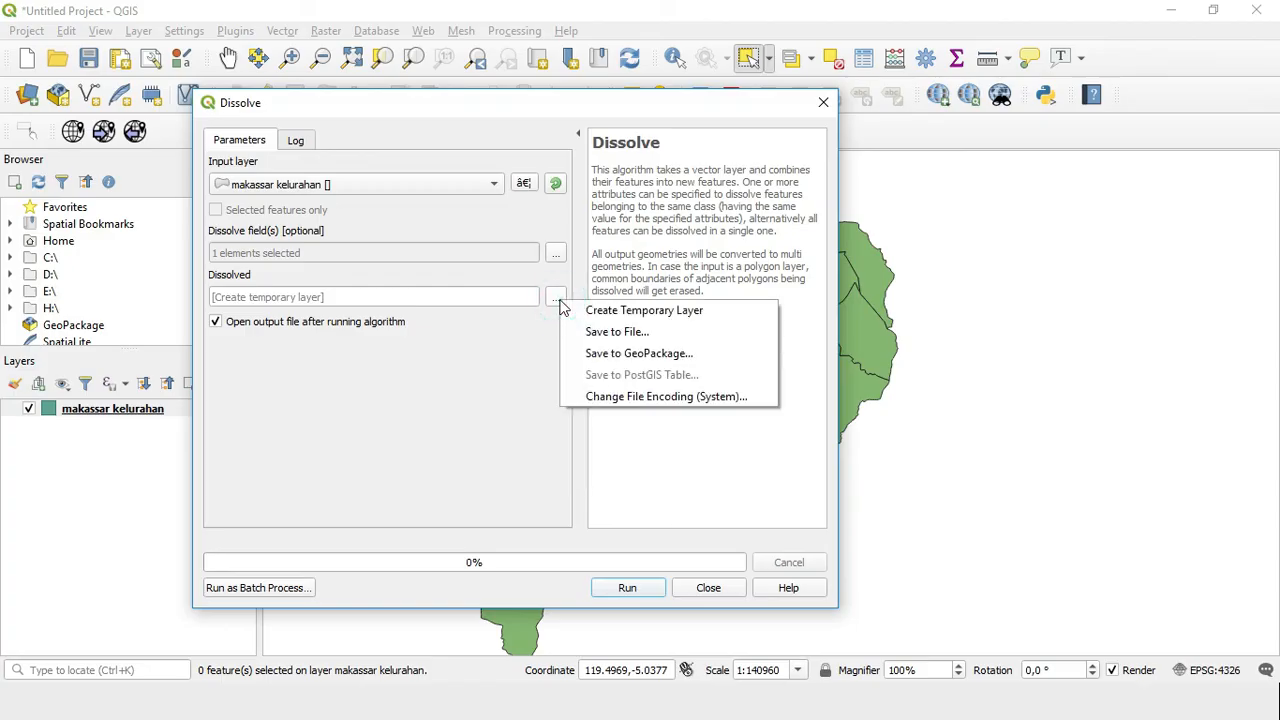
click(617, 332)
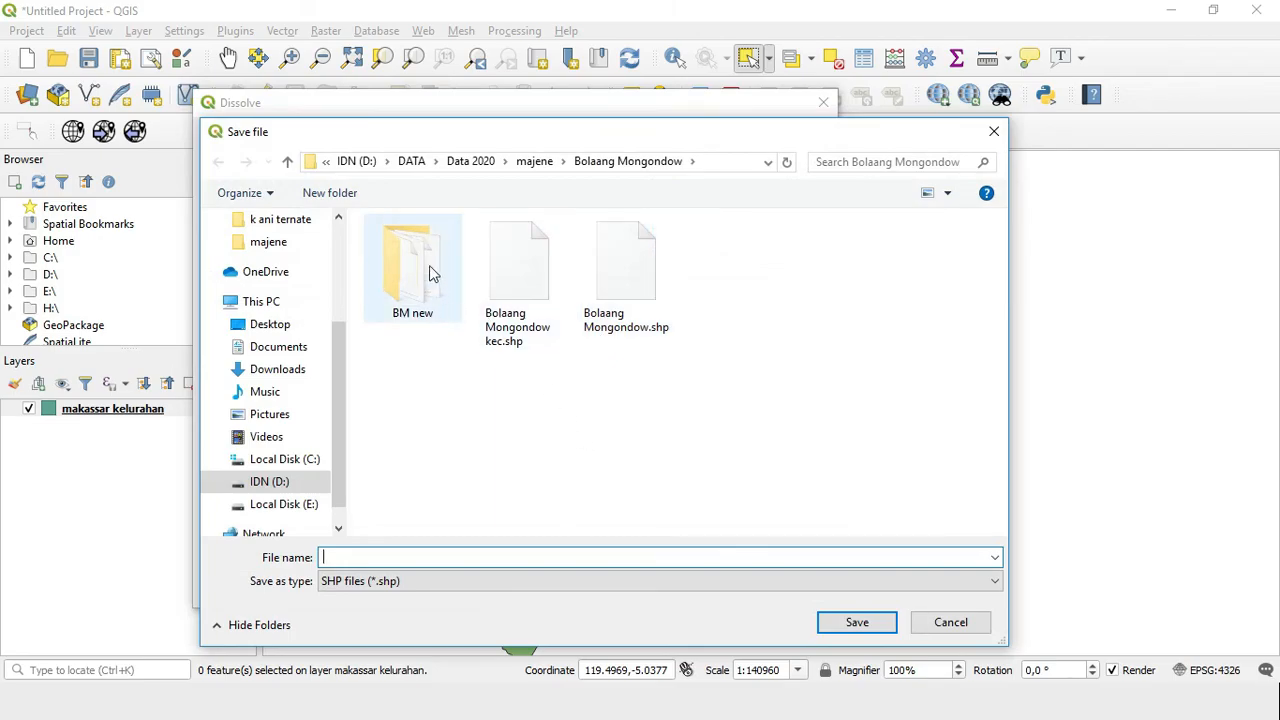
click(416, 162)
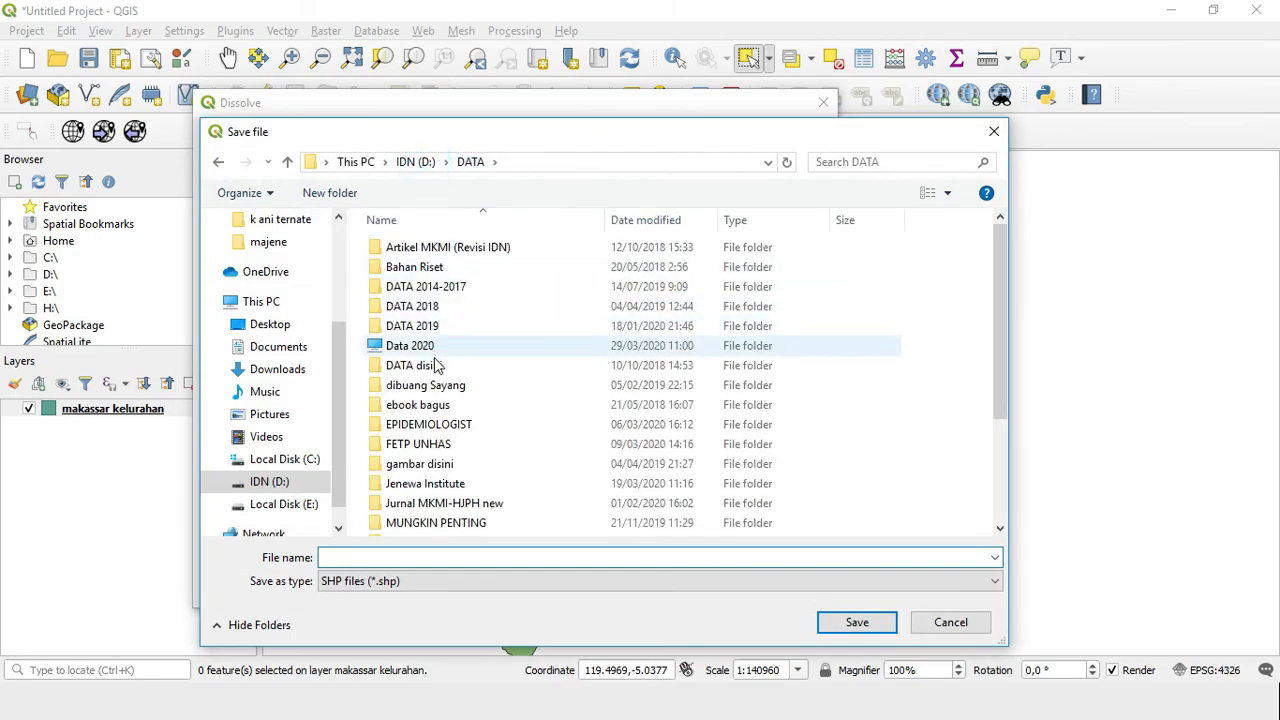
scroll(442, 364, down, 1)
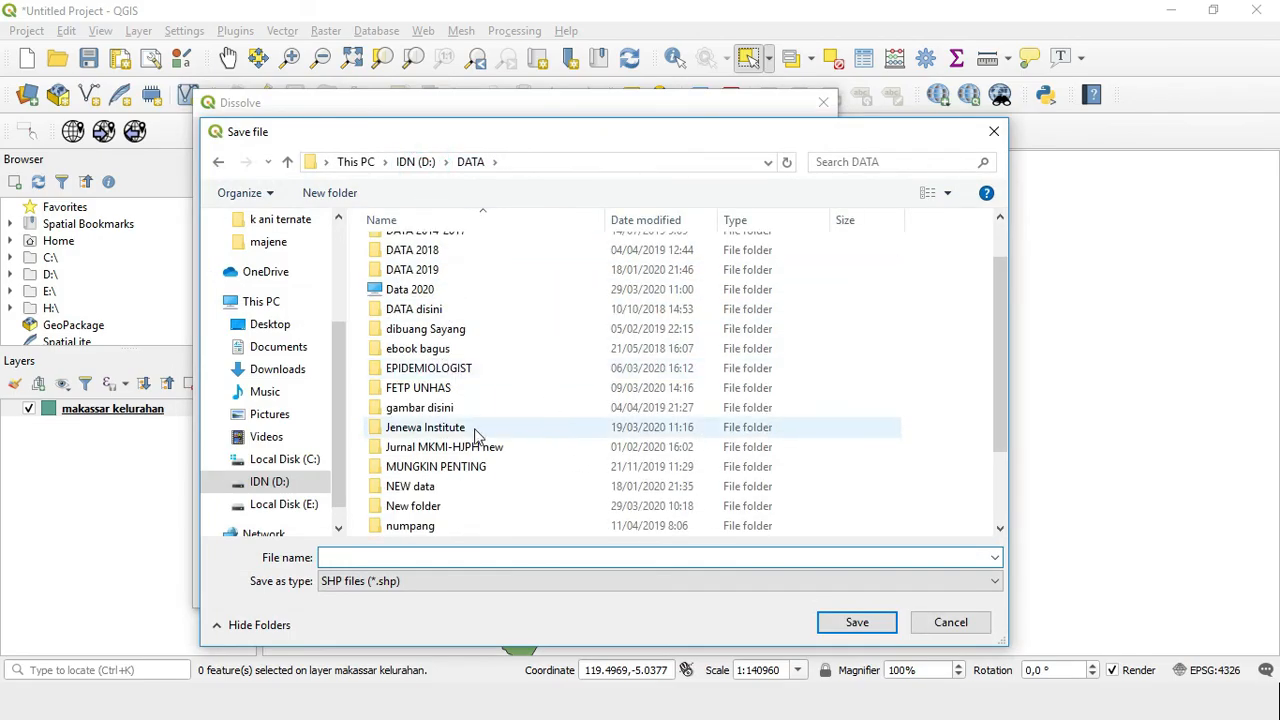
scroll(476, 448, up, 1)
scroll(478, 452, down, 1)
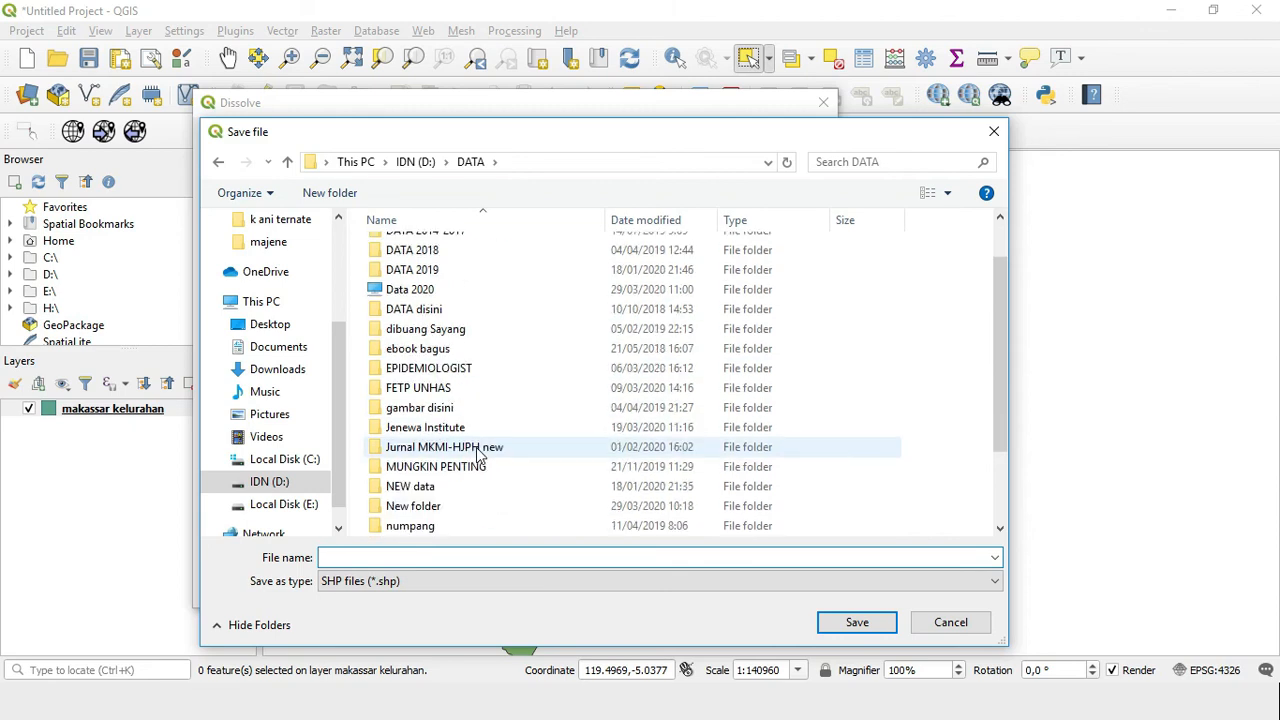
scroll(476, 450, down, 1)
double_click(463, 504)
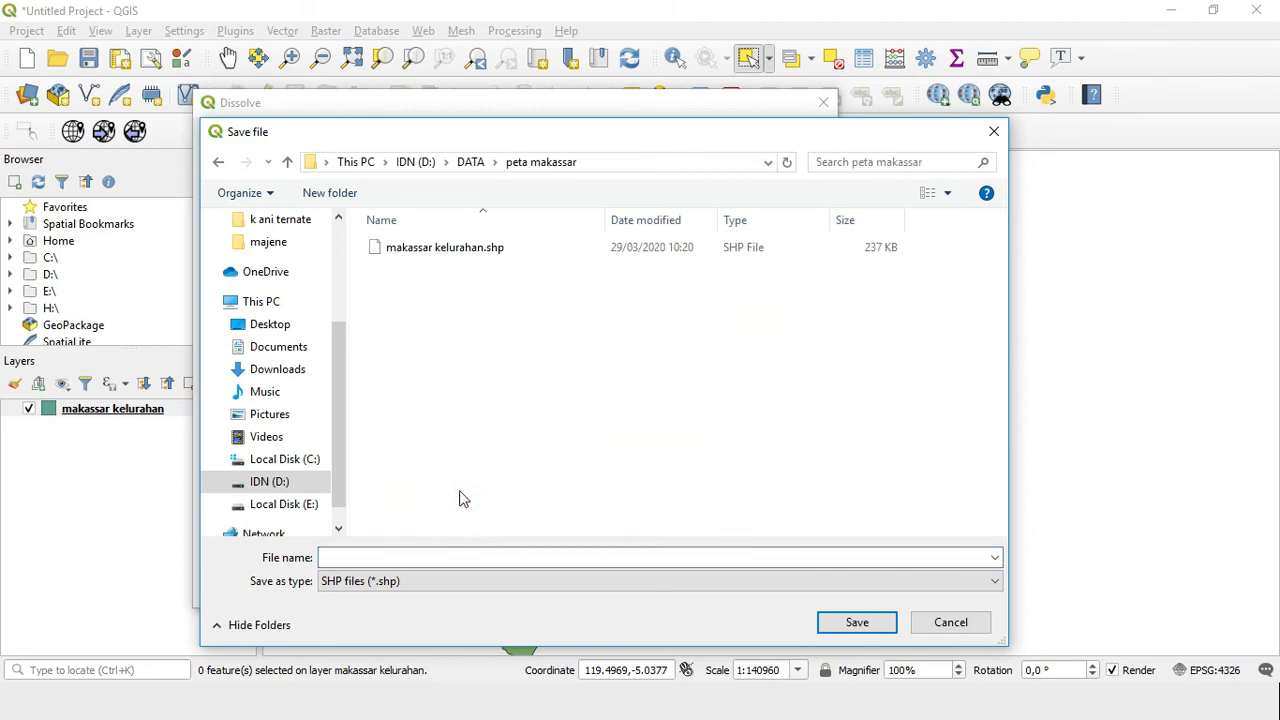
click(361, 557)
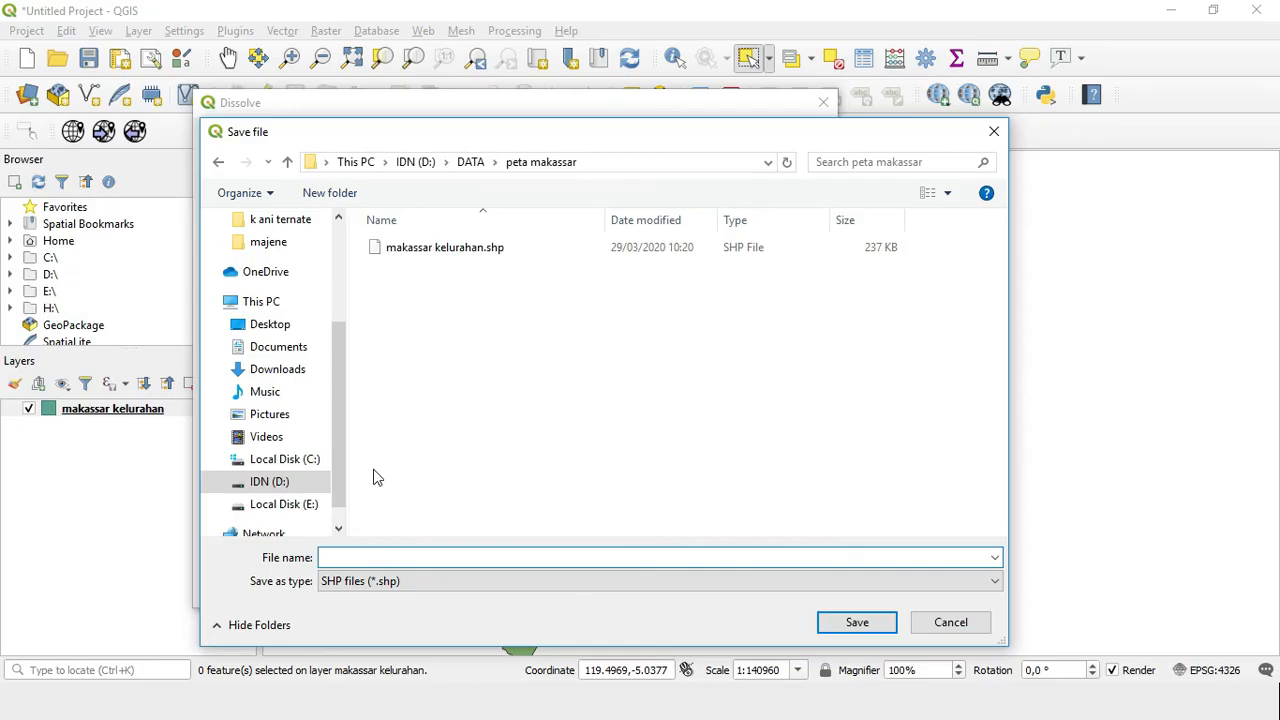
text(makassar kecamatan)
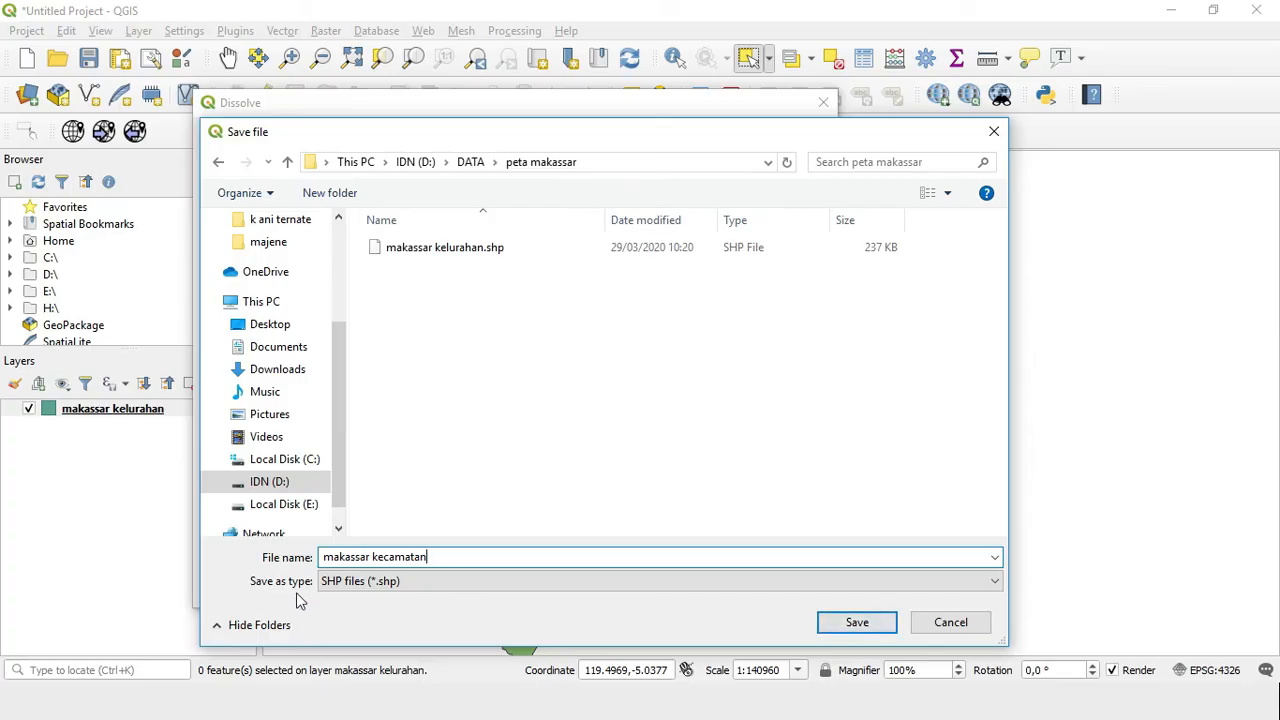
click(857, 625)
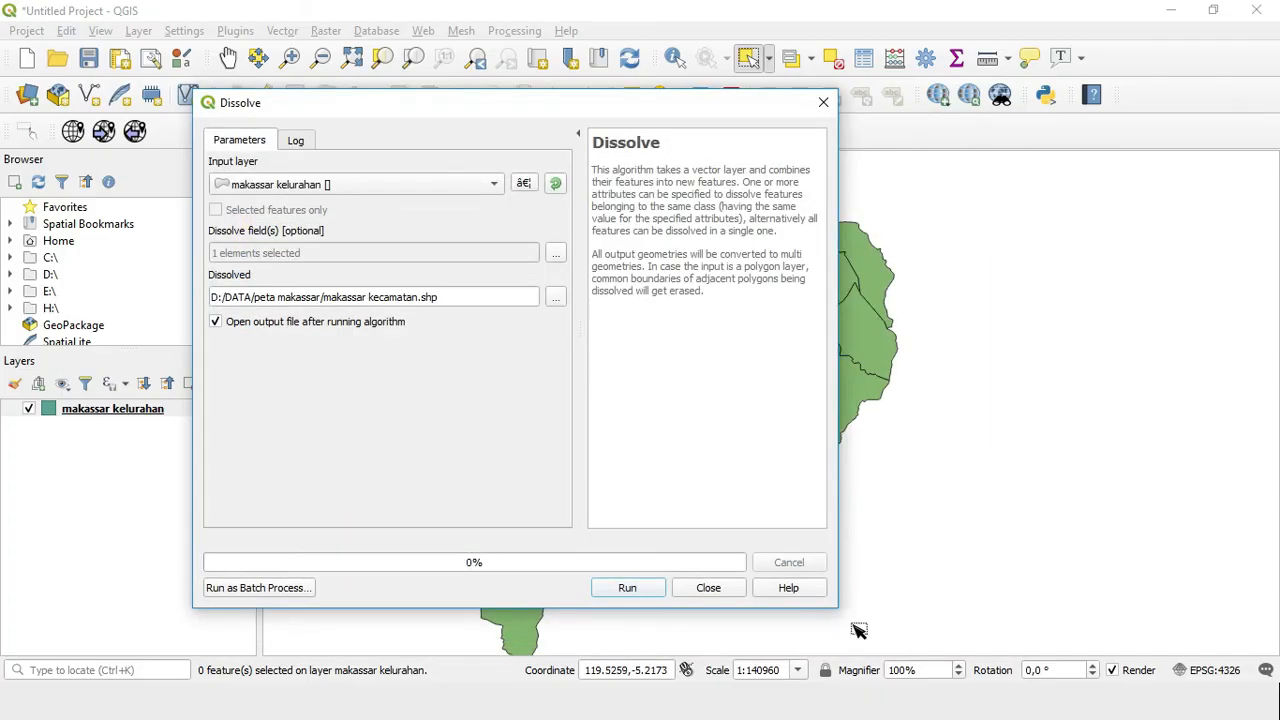
click(628, 597)
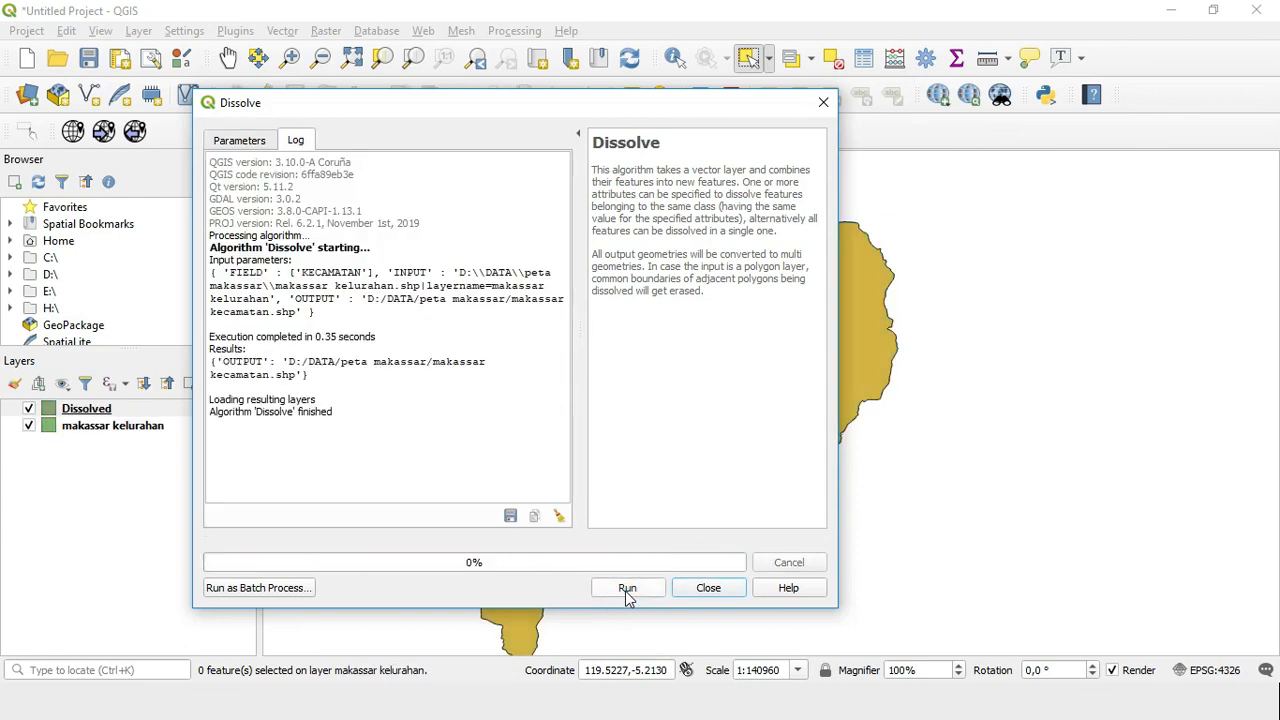
click(710, 588)
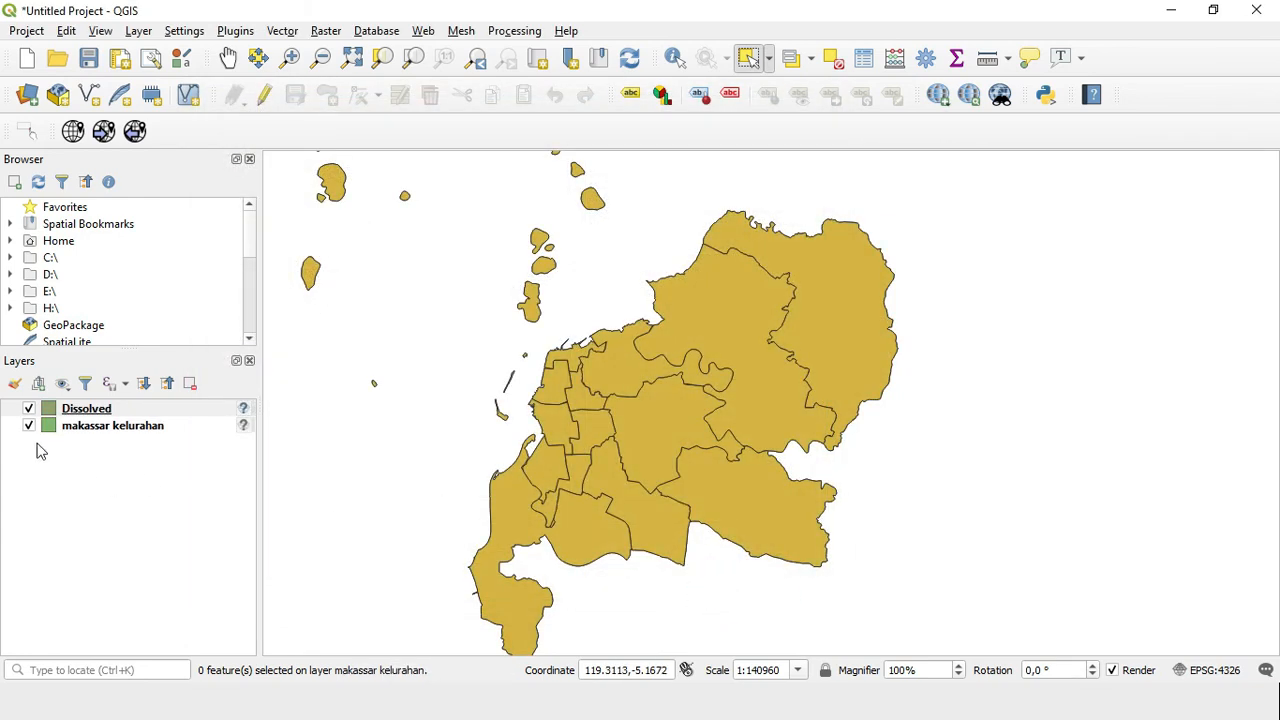
Select individual district polygons of the Dissolved layer one at a time on the map to check the merged areas.
click(153, 410)
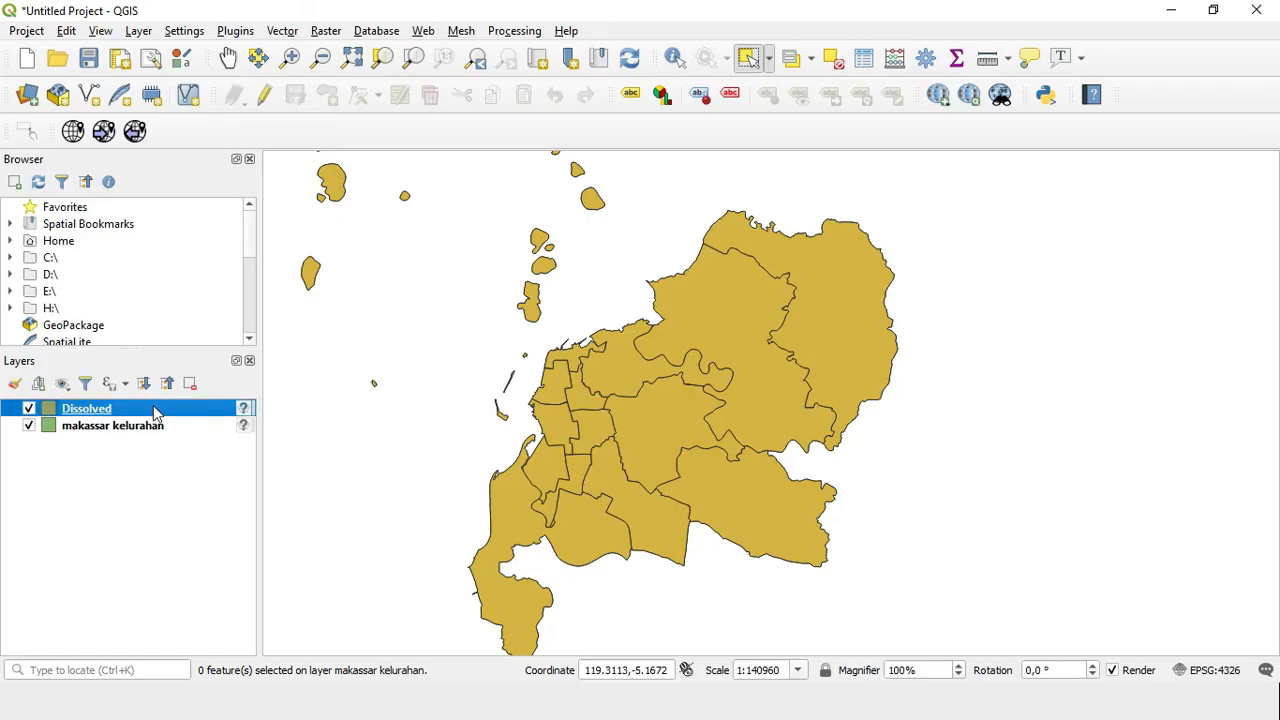
click(777, 251)
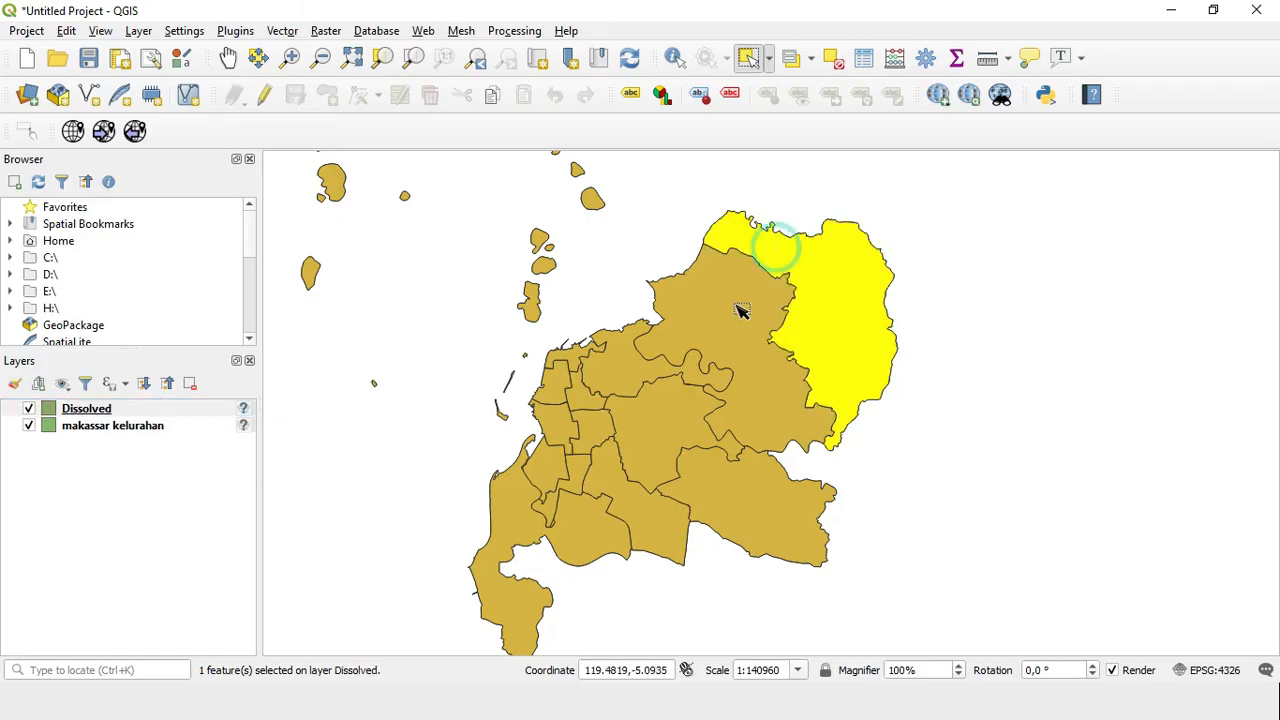
click(738, 312)
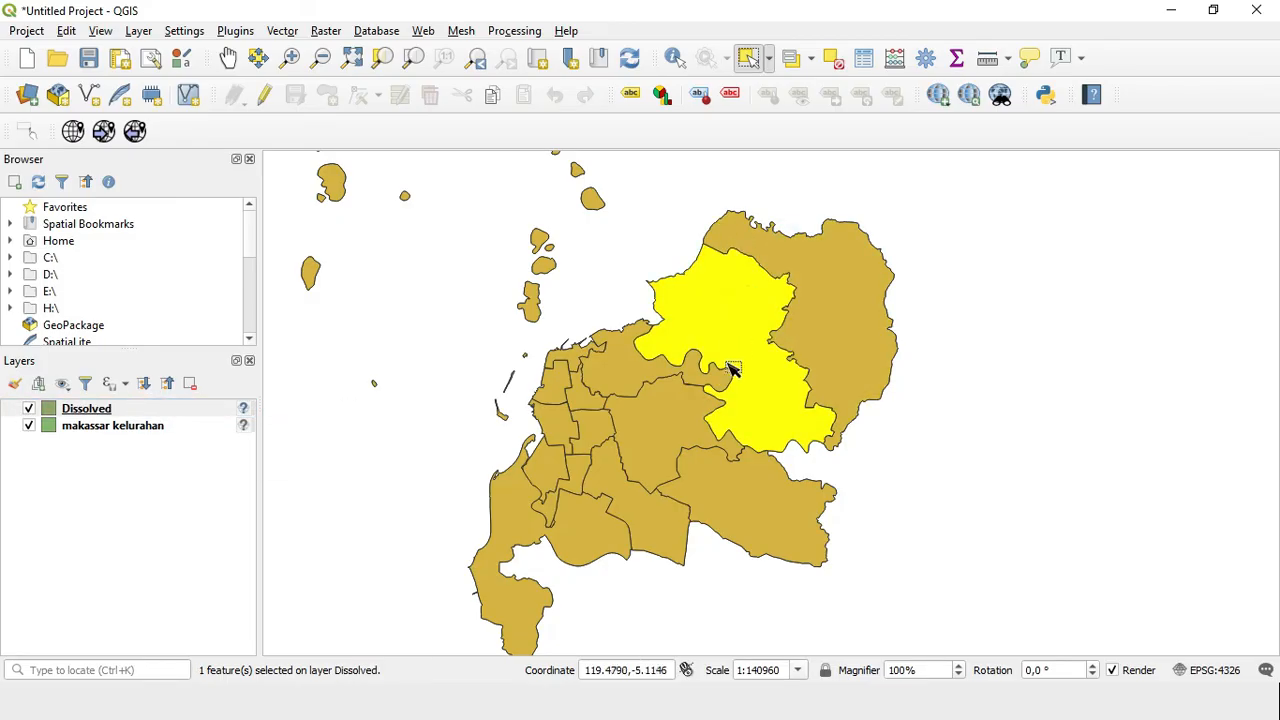
click(688, 421)
click(634, 366)
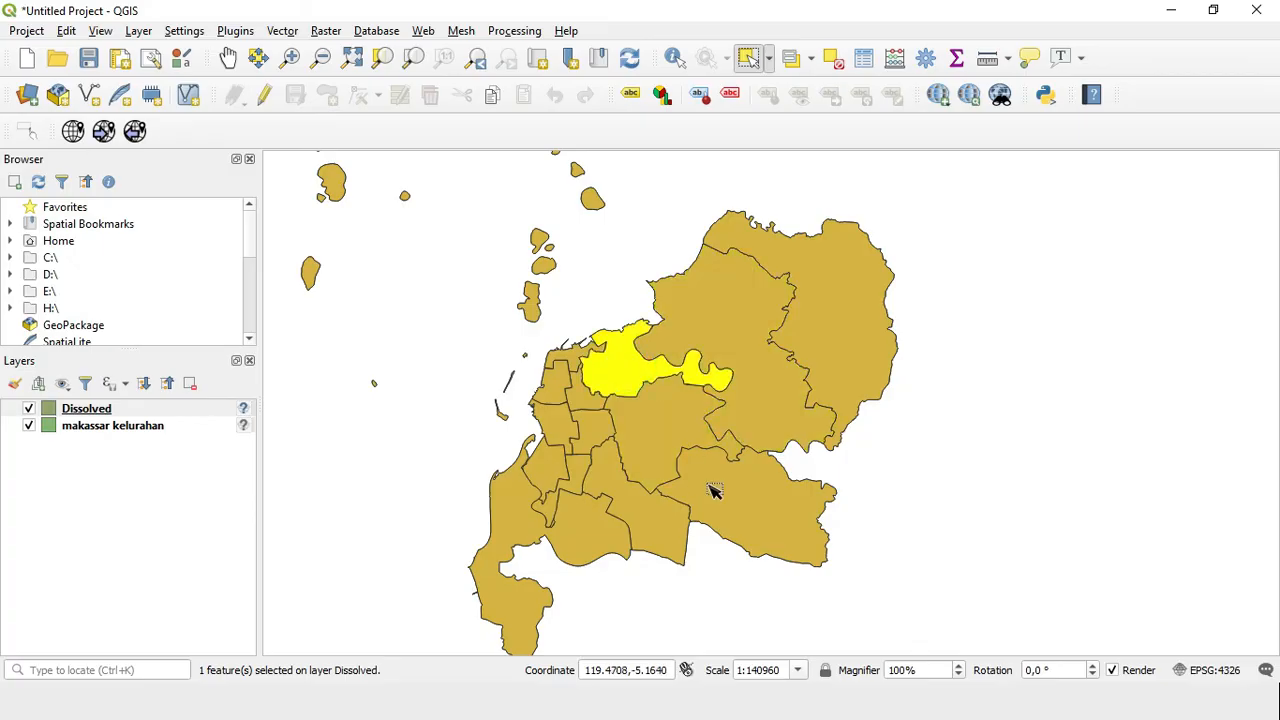
click(713, 490)
click(585, 389)
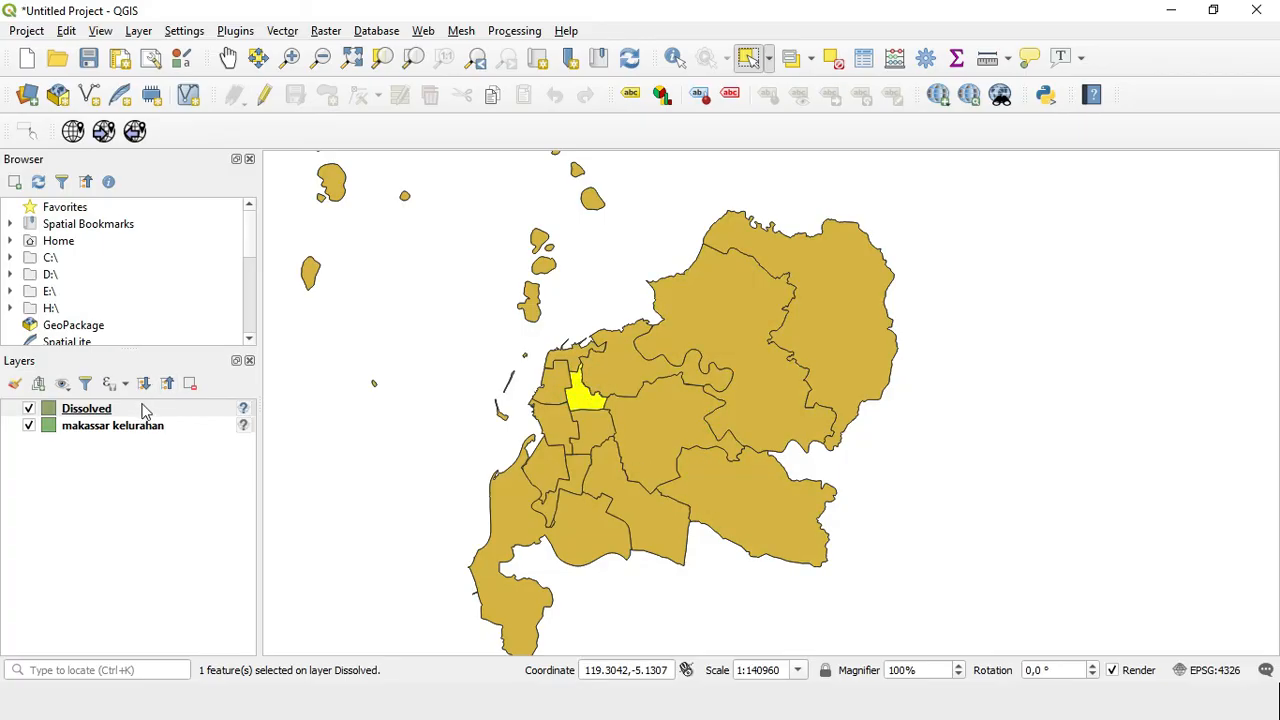
click(143, 409)
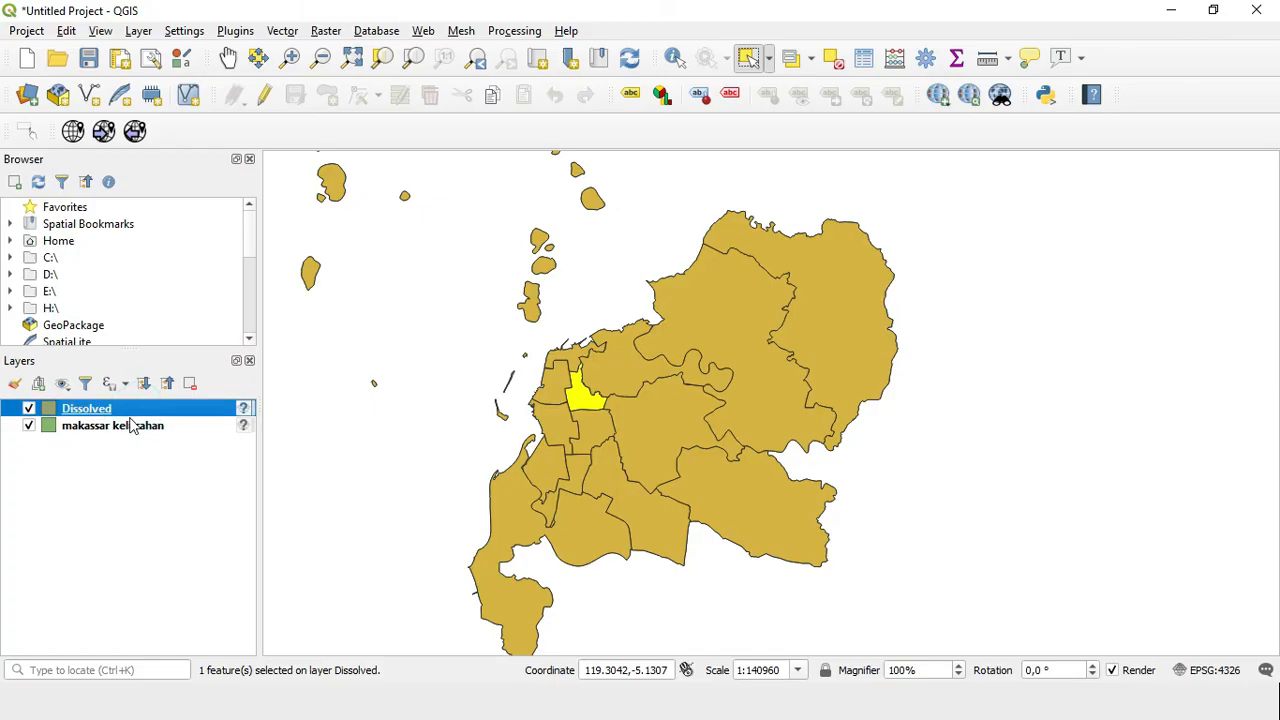